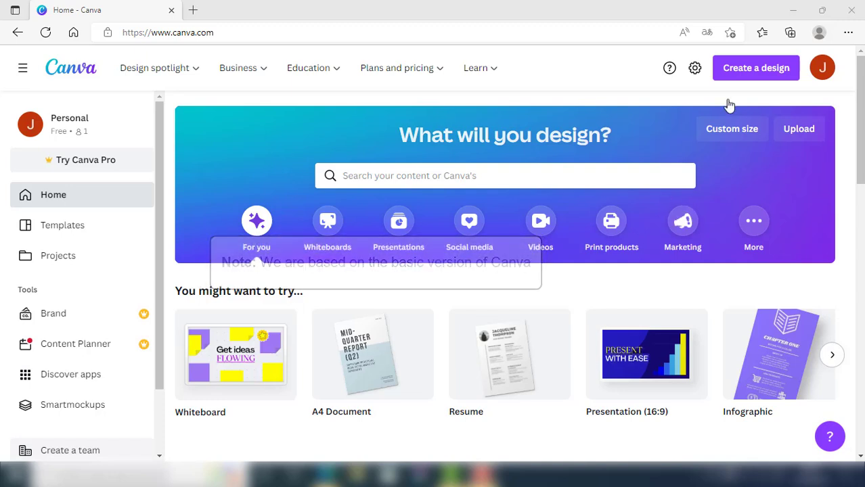
Create a new blank A4 resume design (21 × 29.7 cm) by searching for resume
click(747, 71)
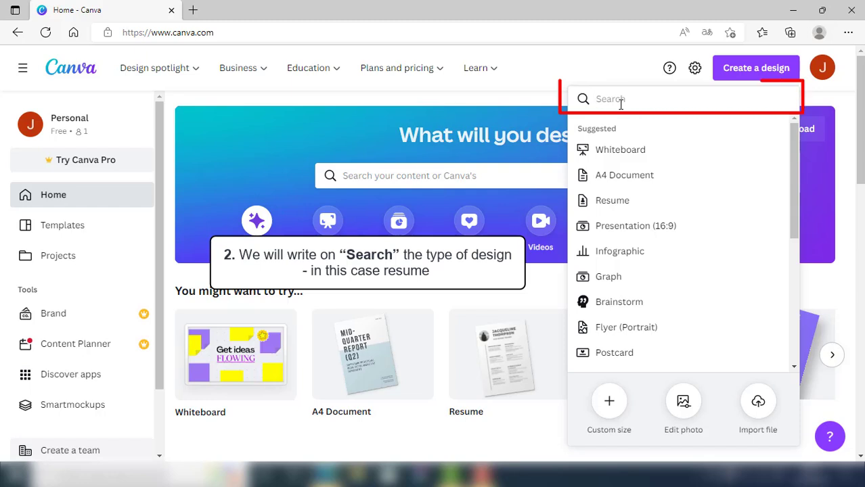
text(resume)
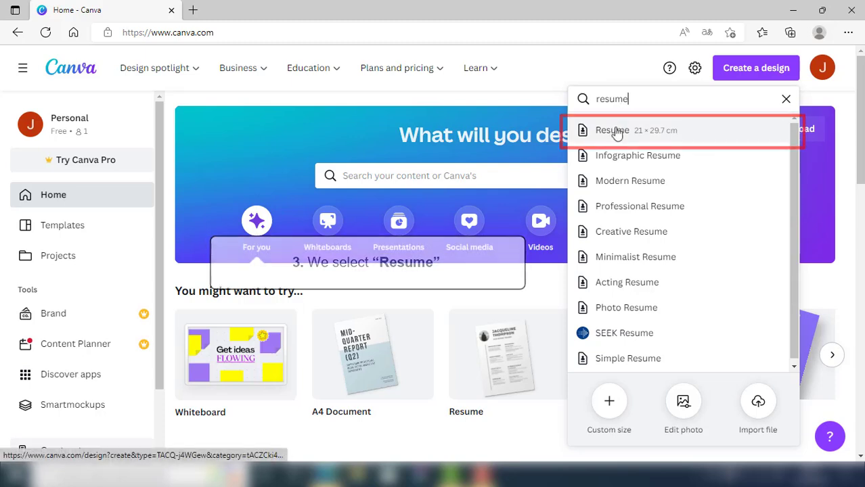
click(616, 134)
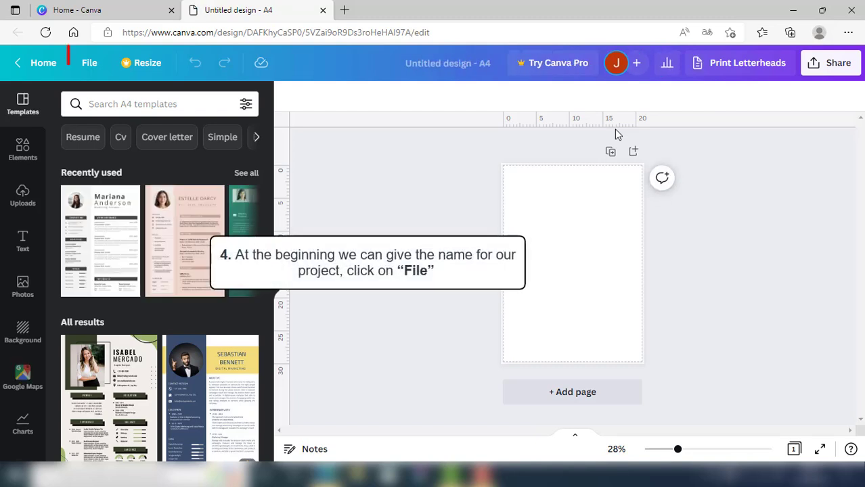
Change the design's title from 'Untitled design' to 'resume' using the File menu
click(92, 63)
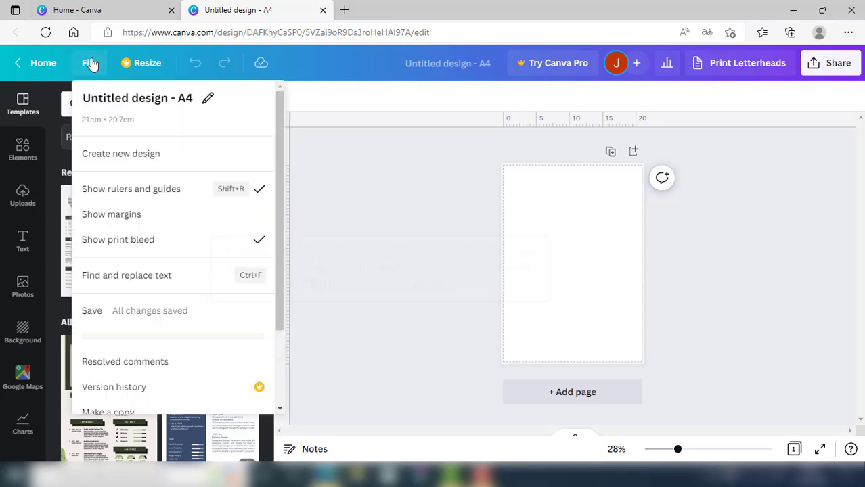
click(207, 98)
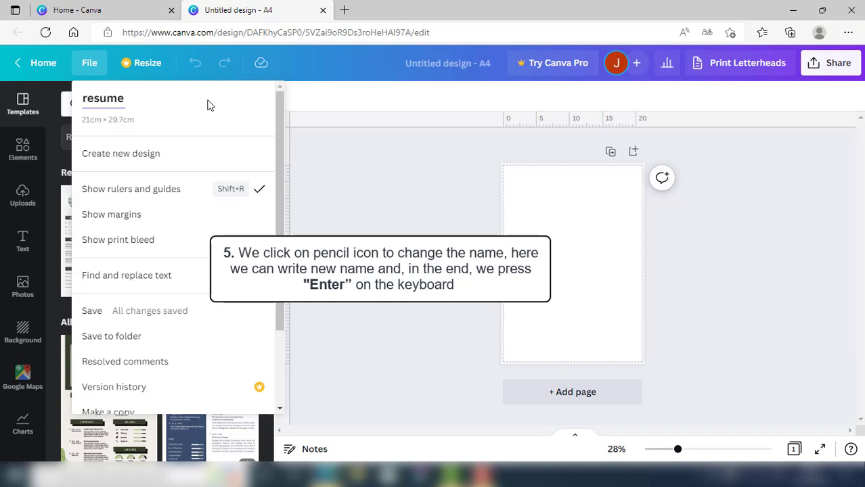
key(Return)
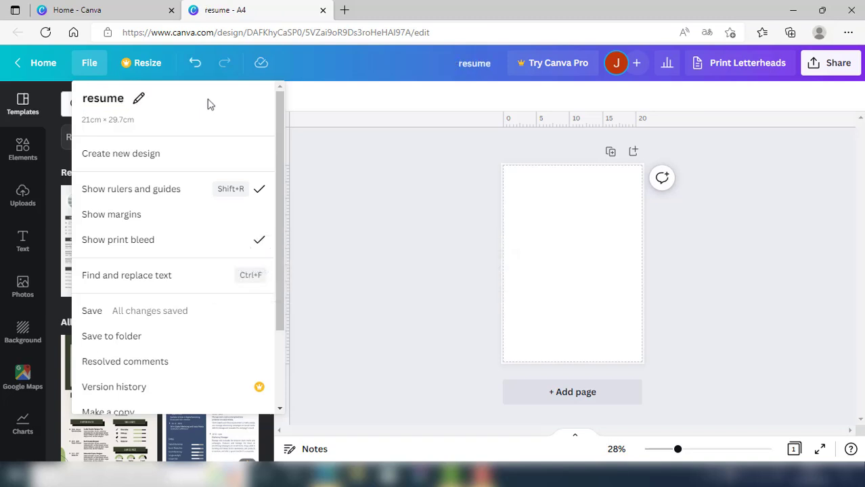
Apply the first recently used monochrome resume template, which has a circular portrait photo
click(341, 161)
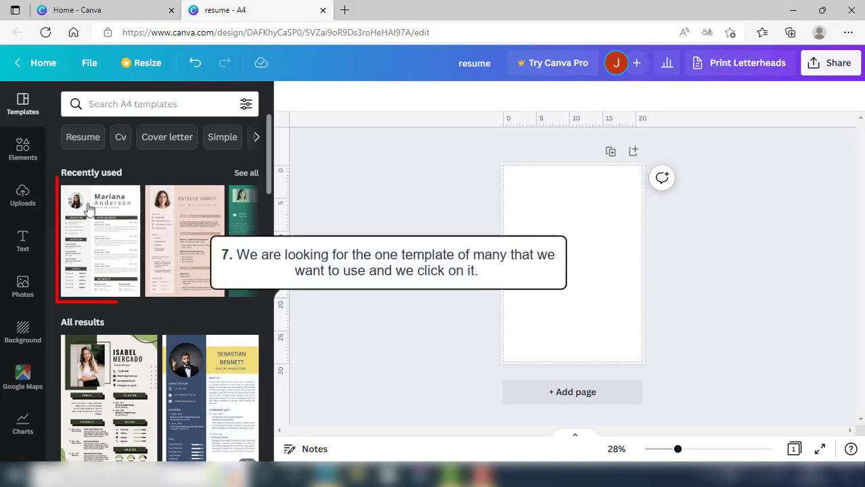
click(103, 231)
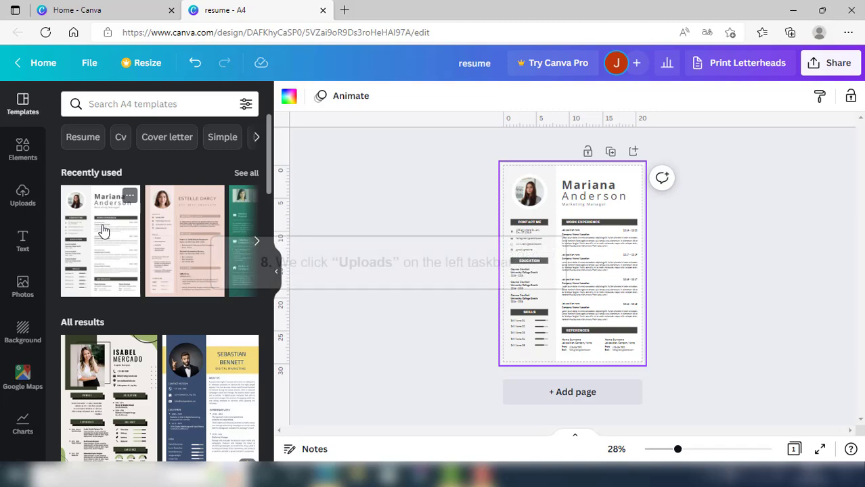
Show the uploaded suit portrait in Uploads and zoom the resume page to about 86%
click(23, 197)
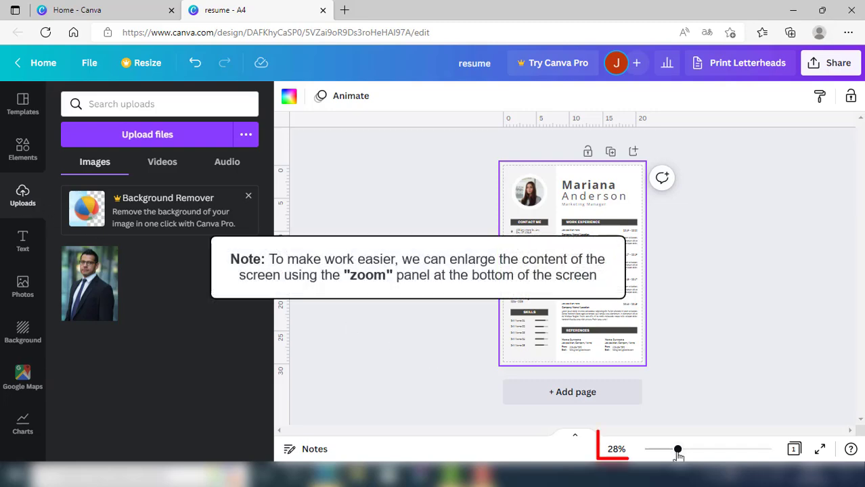
drag(677, 454, 714, 458)
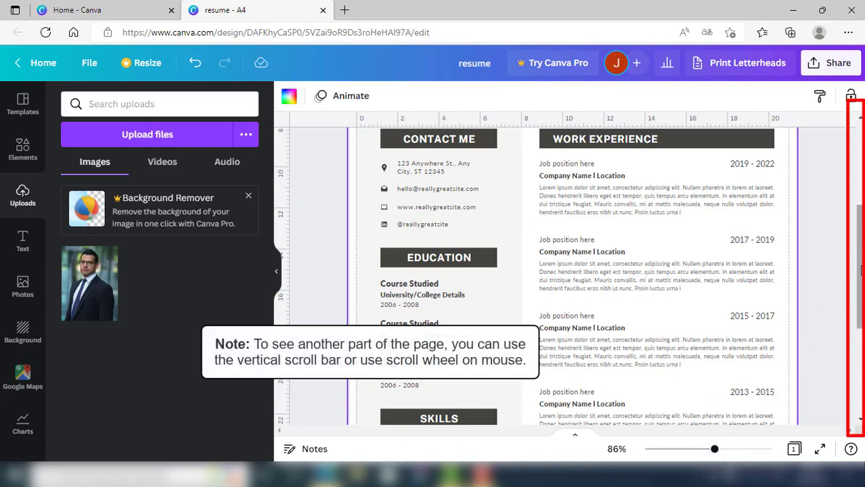
drag(861, 253, 862, 169)
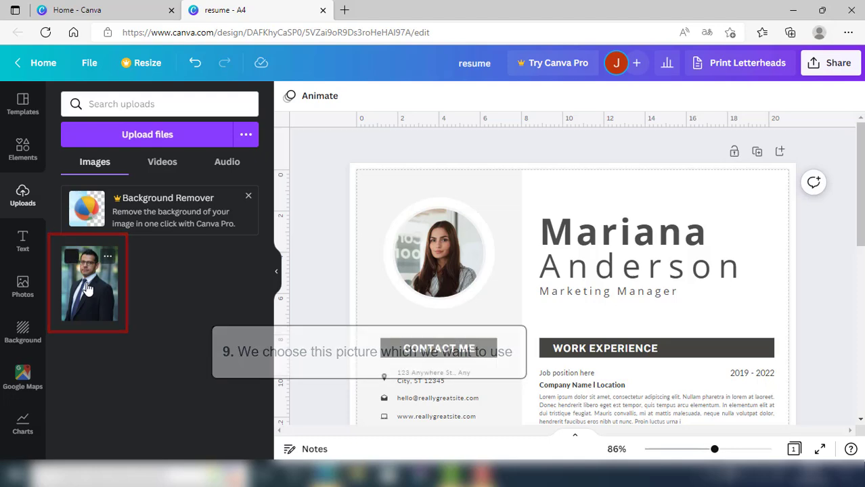
Put the uploaded suit photo into the circular frame and shift it lower to fit
drag(87, 289, 430, 265)
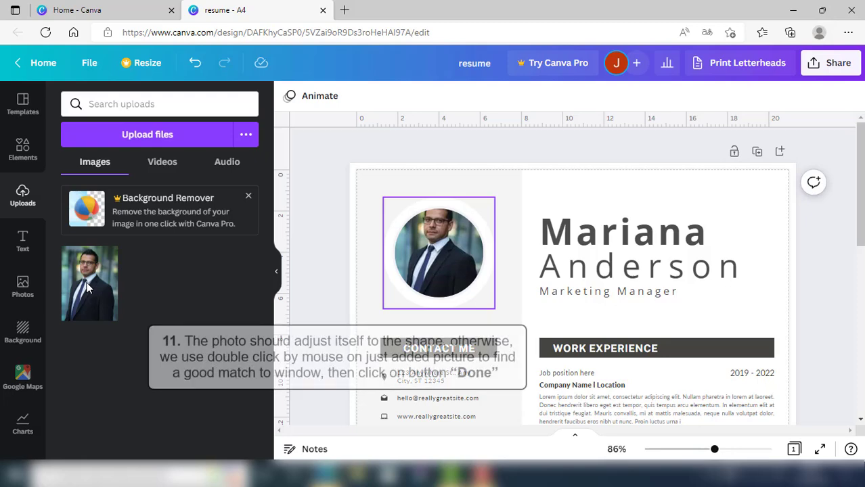
double_click(421, 268)
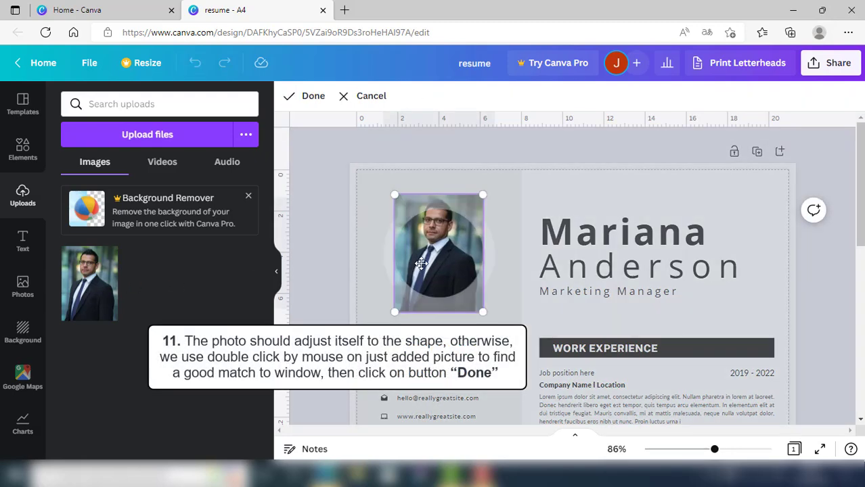
drag(437, 241, 439, 268)
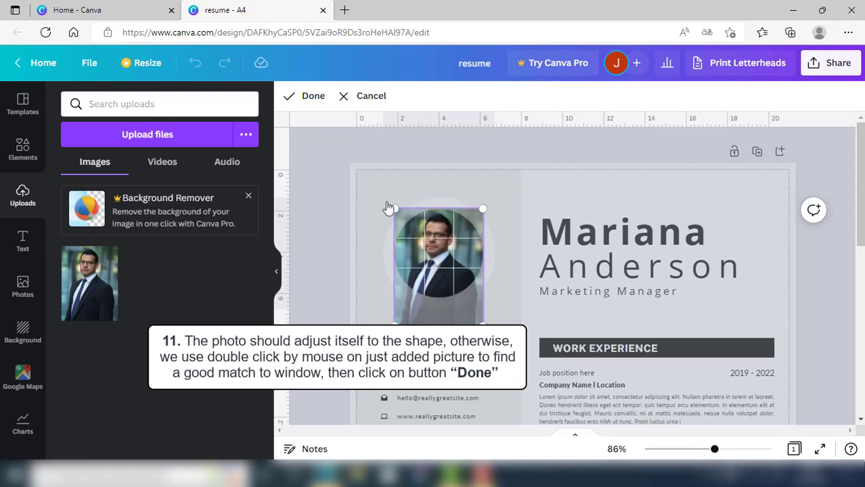
click(309, 99)
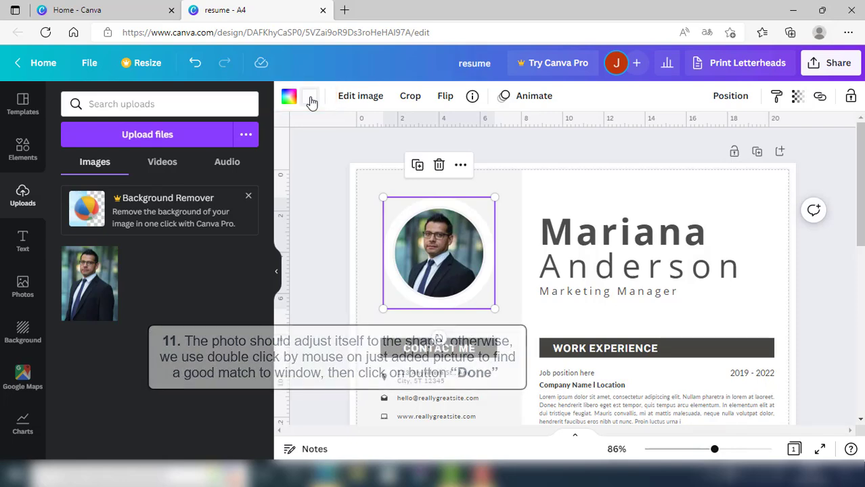
Type the candidate's two first names, widen the text box, and reduce the font to 41
double_click(616, 236)
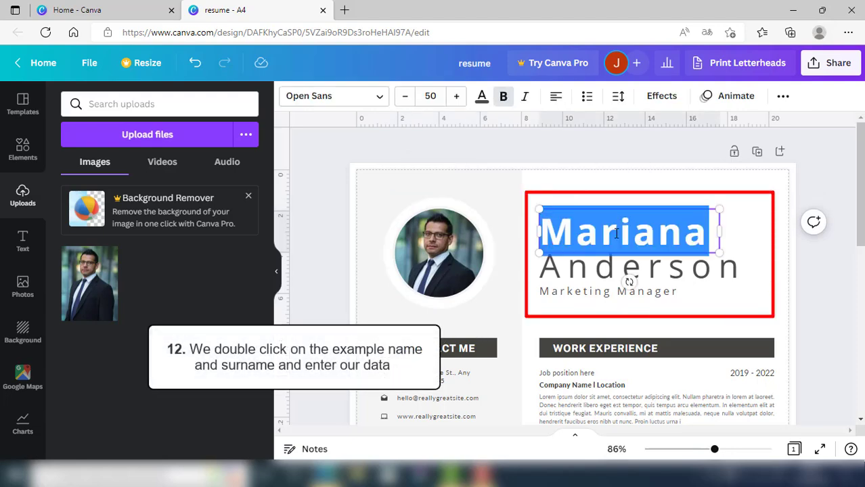
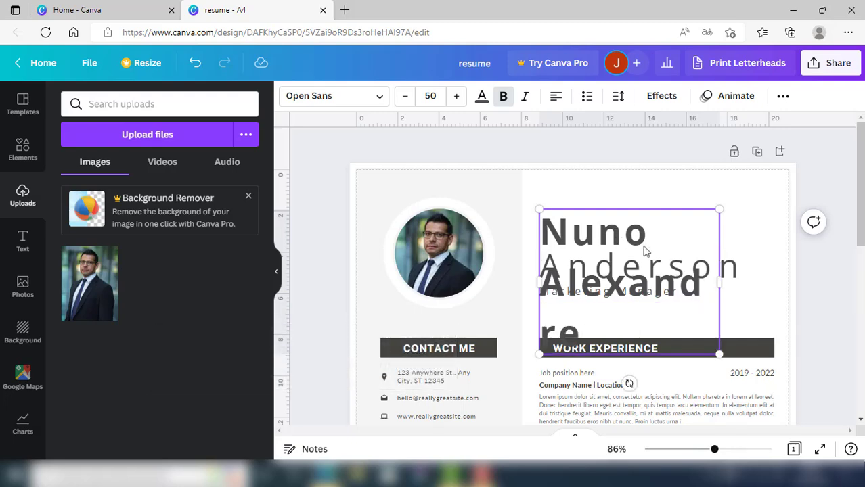
drag(719, 280, 789, 278)
drag(539, 257, 497, 253)
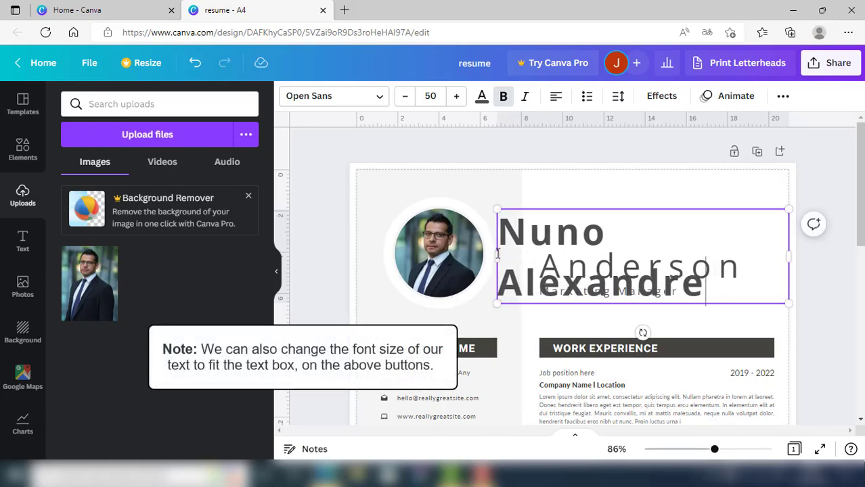
click(406, 102)
click(406, 102)
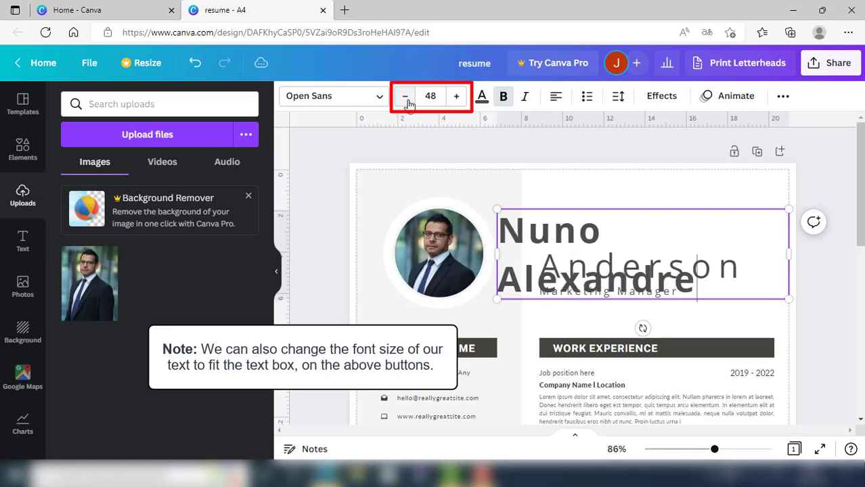
click(406, 103)
click(408, 105)
click(408, 105)
click(406, 99)
click(405, 99)
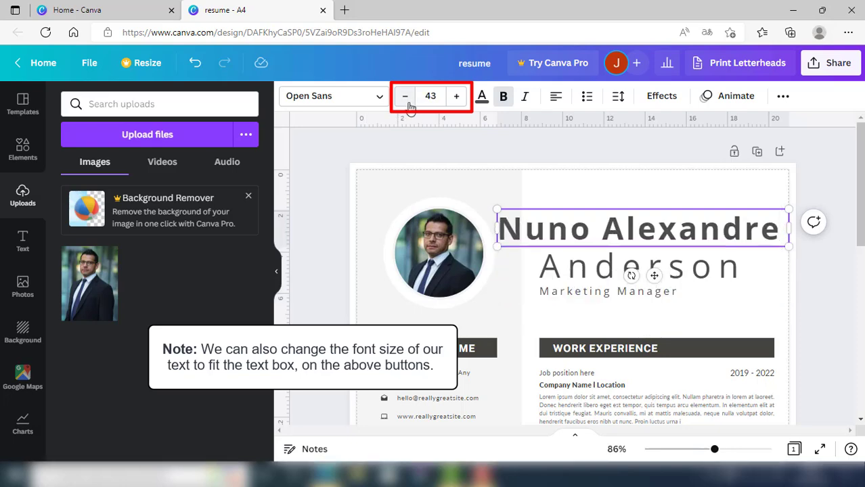
click(406, 99)
click(408, 105)
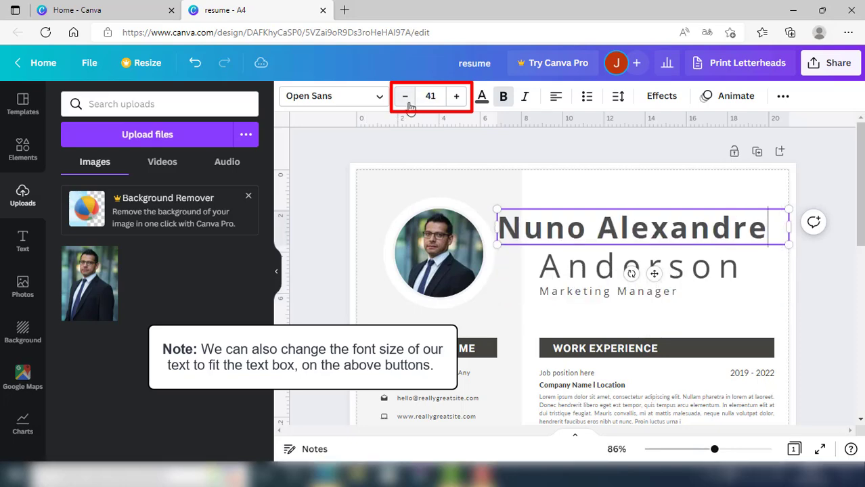
click(767, 305)
Type the candidate's two surnames, widen the text box, and reduce the font to 37
double_click(629, 272)
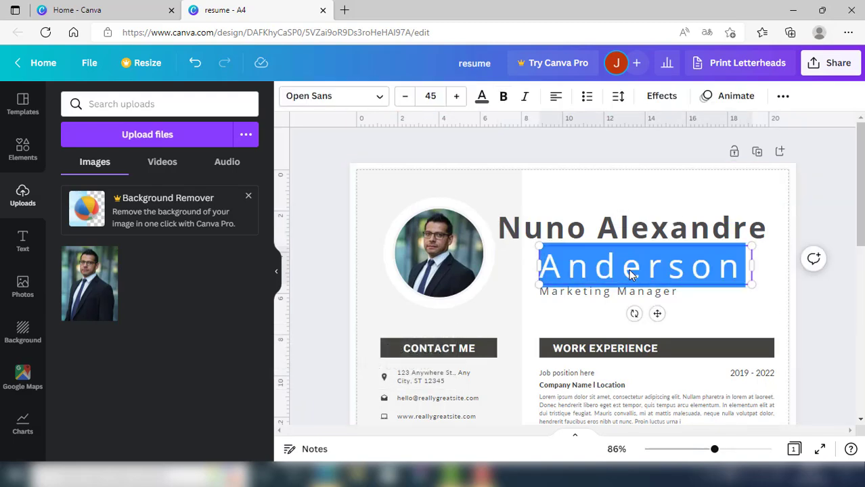
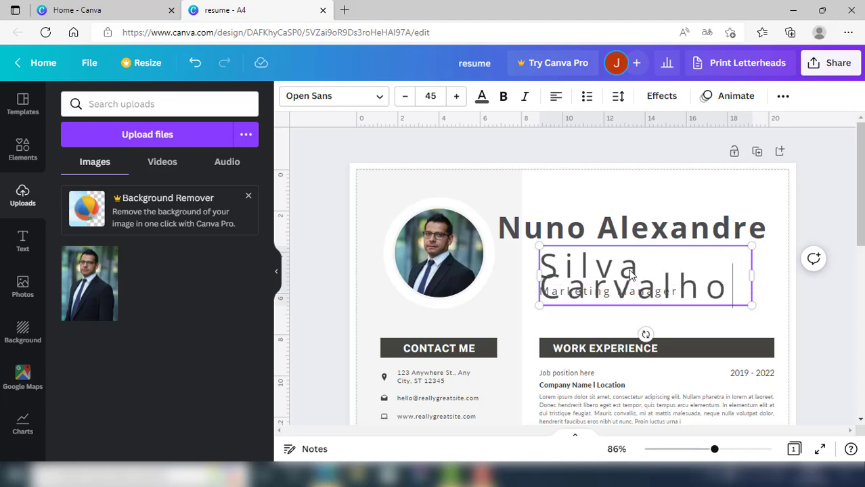
drag(750, 275, 788, 276)
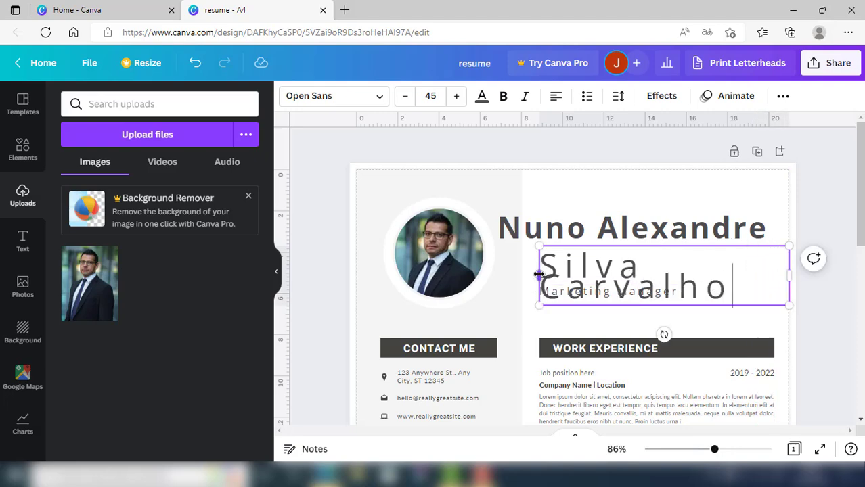
drag(538, 274, 523, 291)
click(405, 96)
click(405, 97)
click(405, 97)
click(405, 97)
click(406, 97)
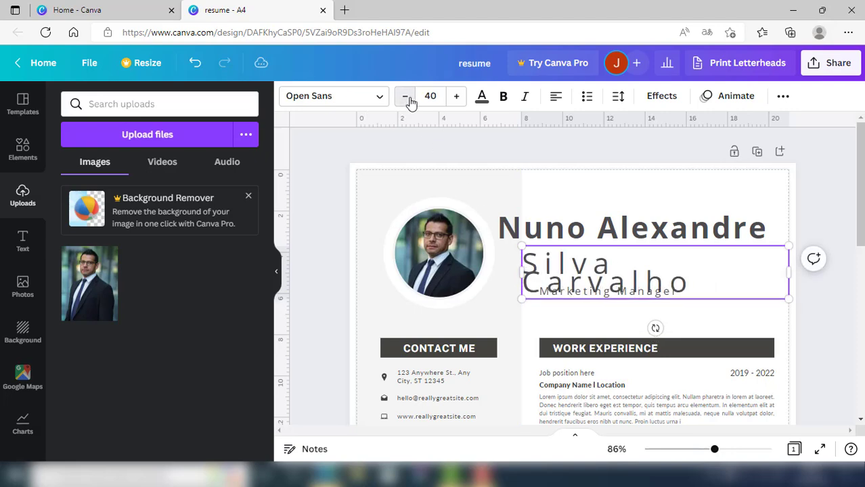
click(405, 96)
click(406, 97)
click(405, 97)
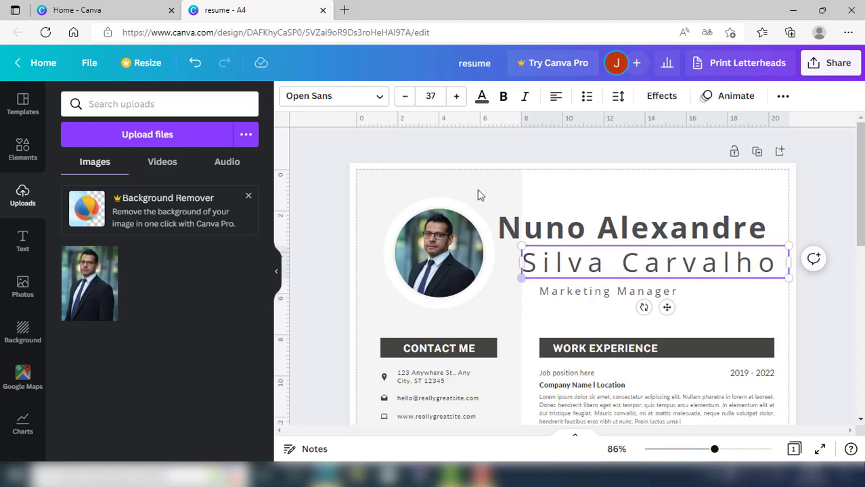
click(557, 318)
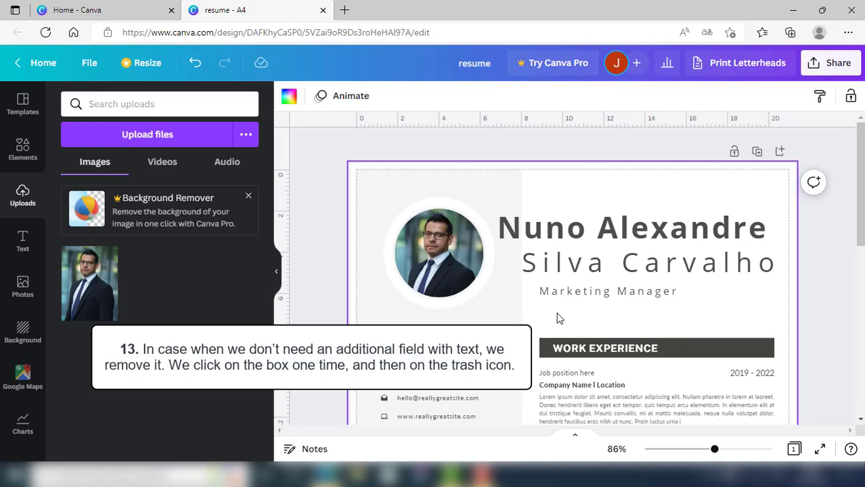
Delete the Marketing Manager text box below the name
click(614, 293)
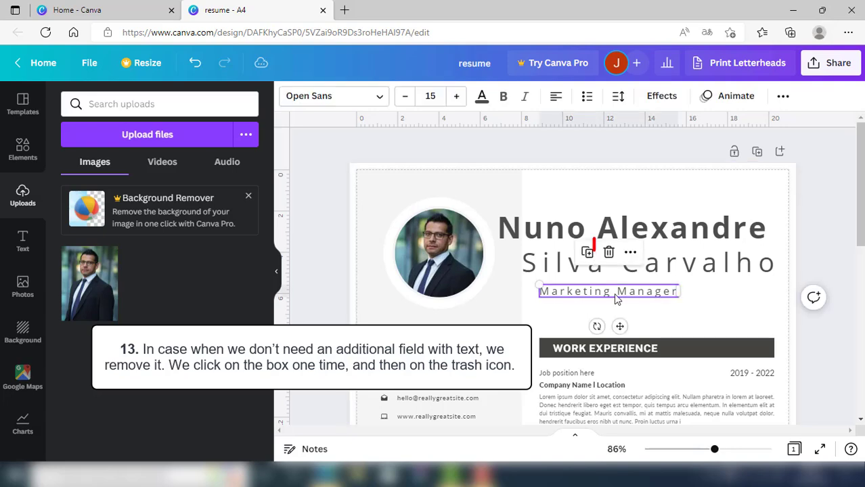
click(609, 252)
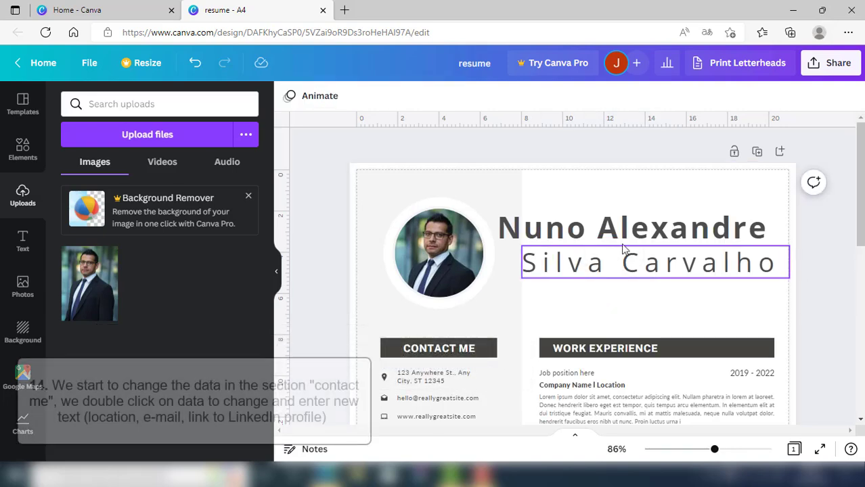
drag(860, 190, 862, 232)
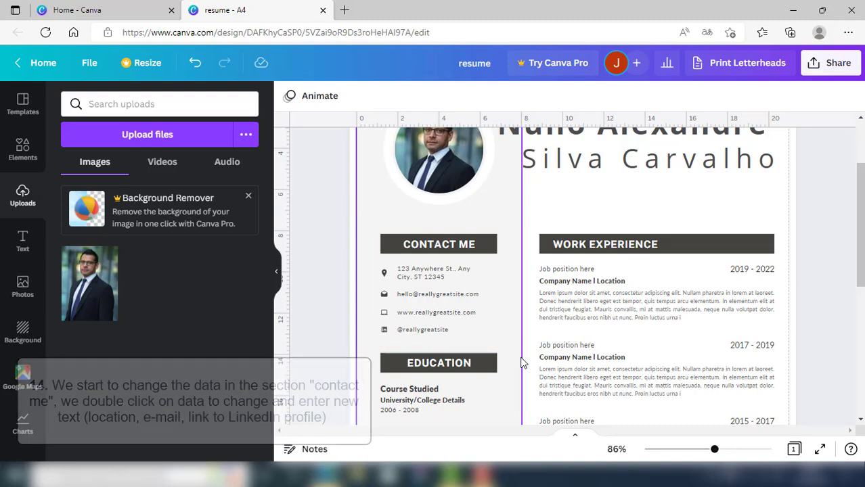
Replace the sample address with the candidate's location and nudge that line down slightly
double_click(423, 276)
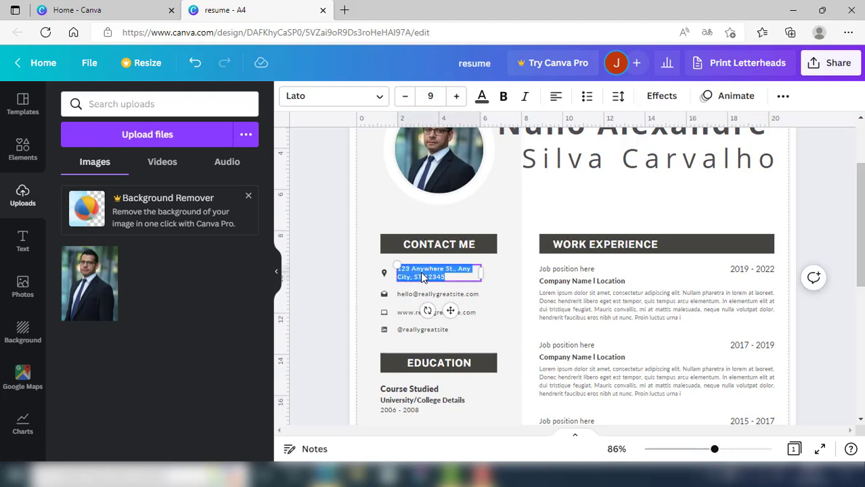
key(BackSpace)
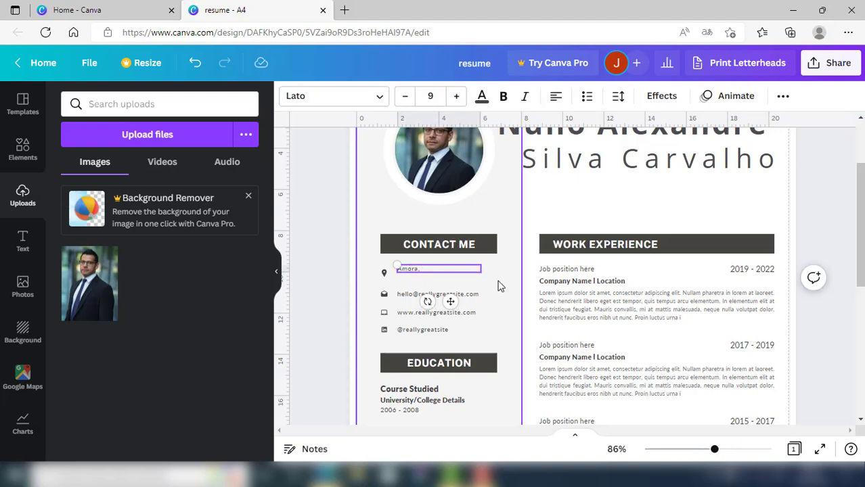
key(Escape)
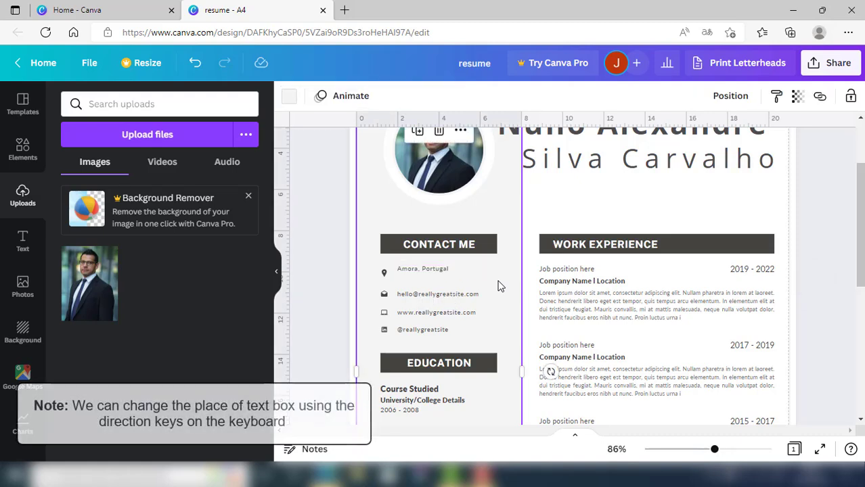
click(435, 271)
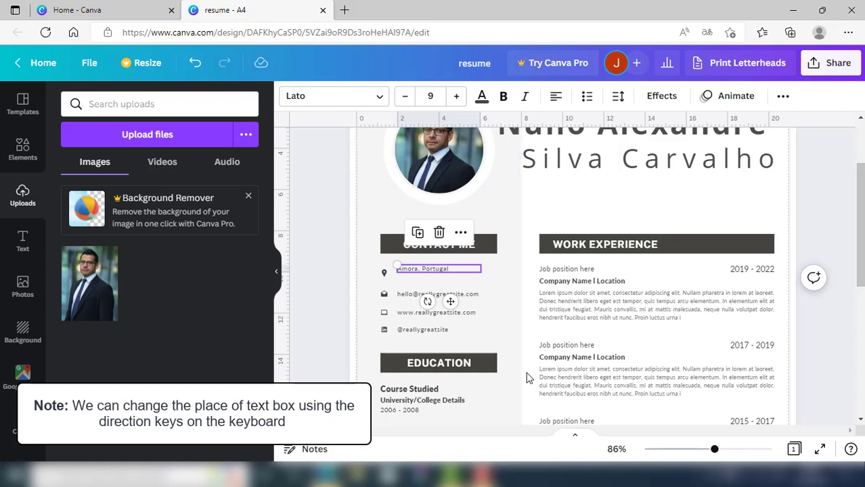
key(Down)
key(Down)
key(Down)
key(Down)
key(Down)
key(Down)
key(Down)
key(Down)
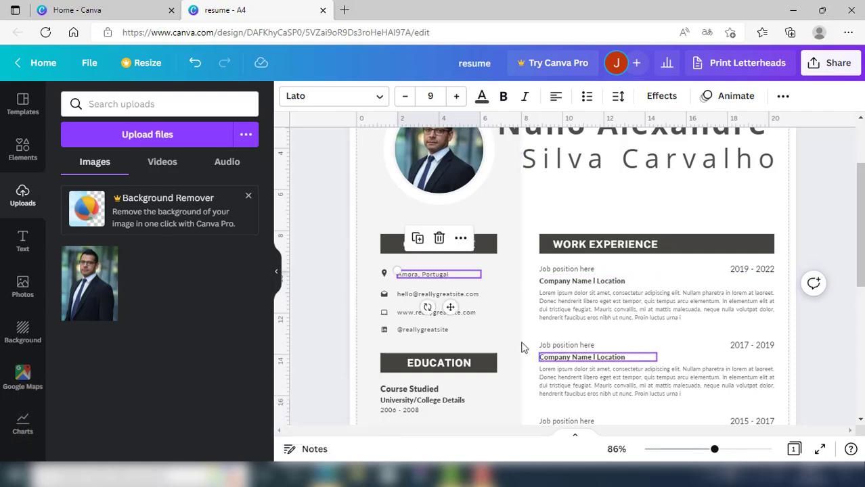
click(514, 302)
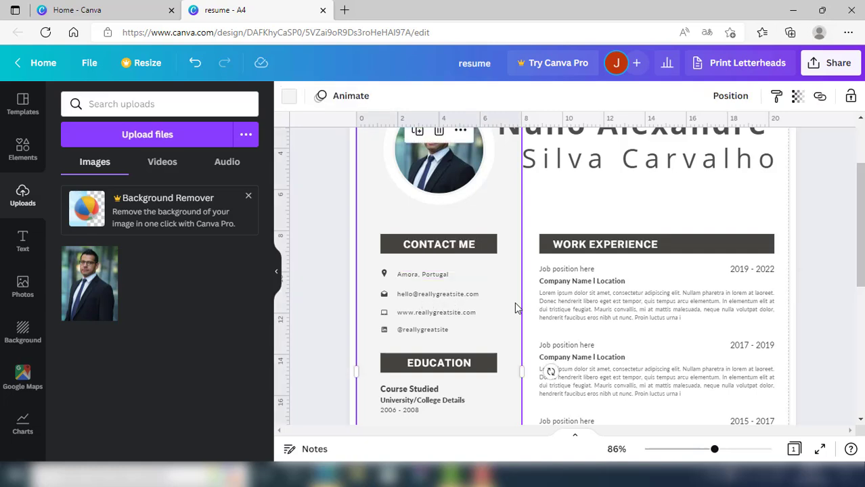
Replace the sample e-mail line with the candidate's own e-mail address
click(407, 294)
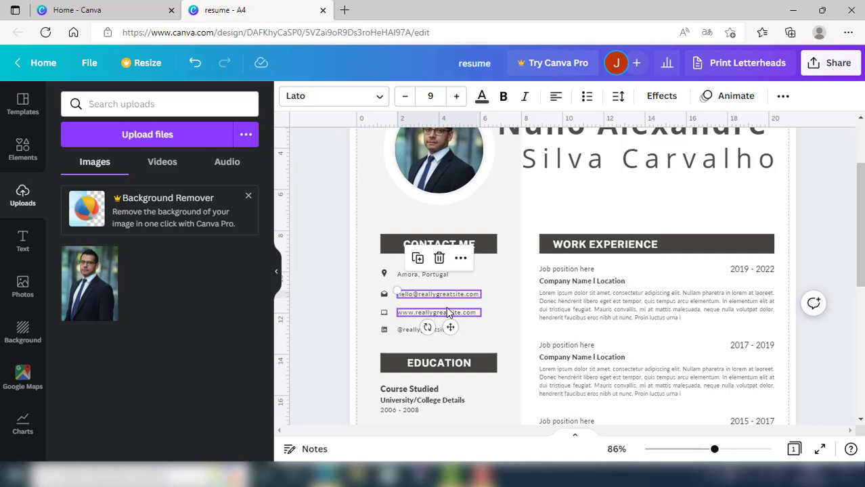
double_click(443, 296)
key(BackSpace)
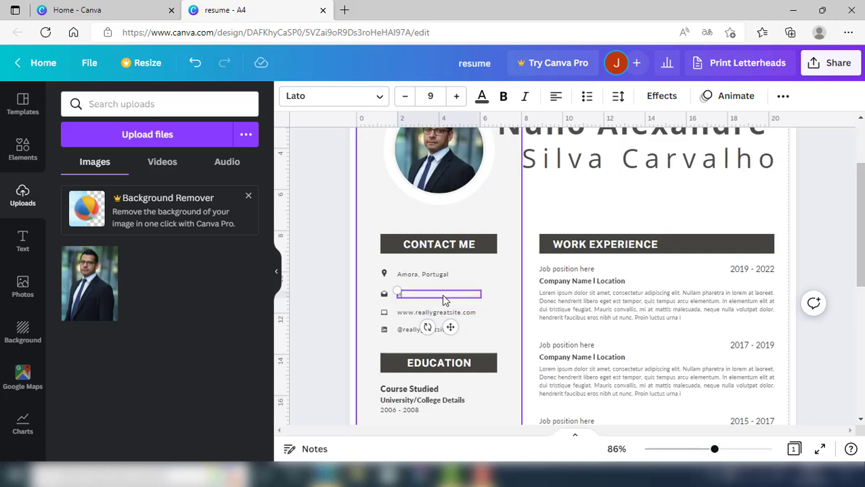
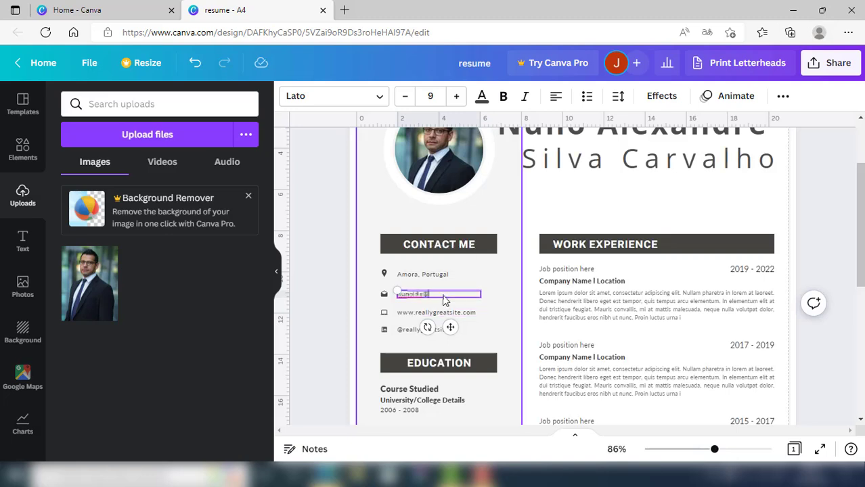
click(494, 306)
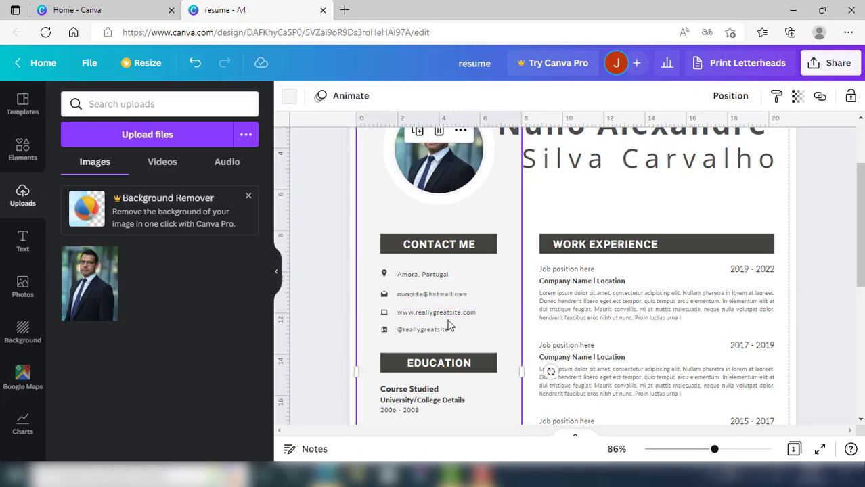
Replace the sample LinkedIn handle with the candidate's social-media handle
double_click(413, 331)
drag(453, 330, 403, 334)
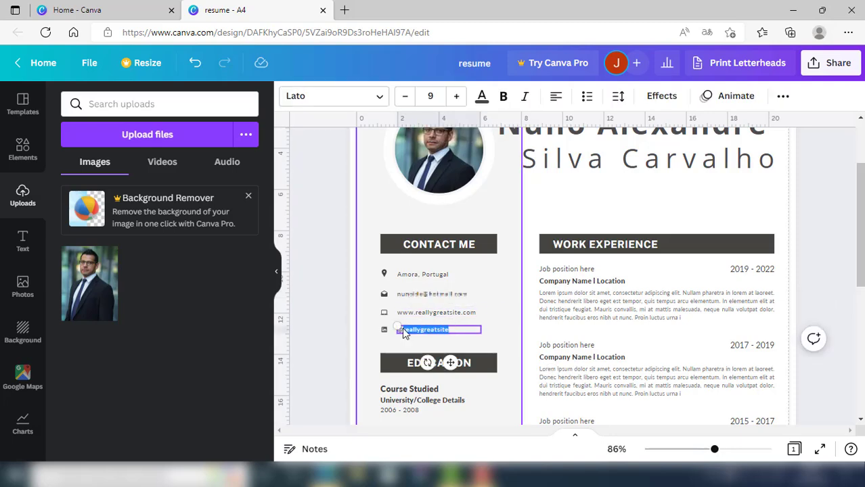
key(BackSpace)
click(476, 343)
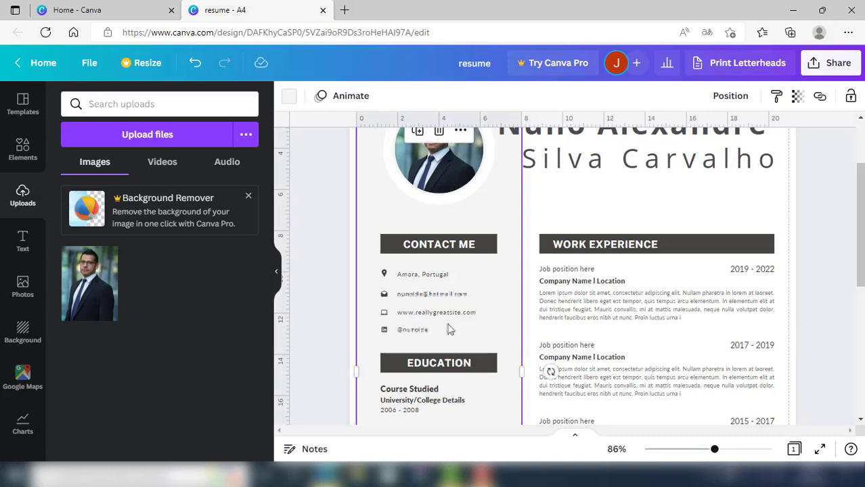
drag(447, 324, 450, 324)
Delete the website text line and its leftover icon from Contact Me
click(425, 320)
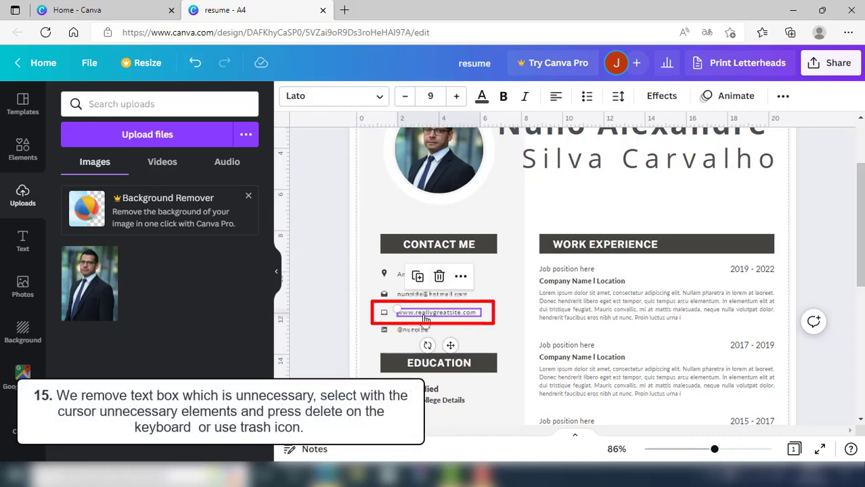
click(439, 276)
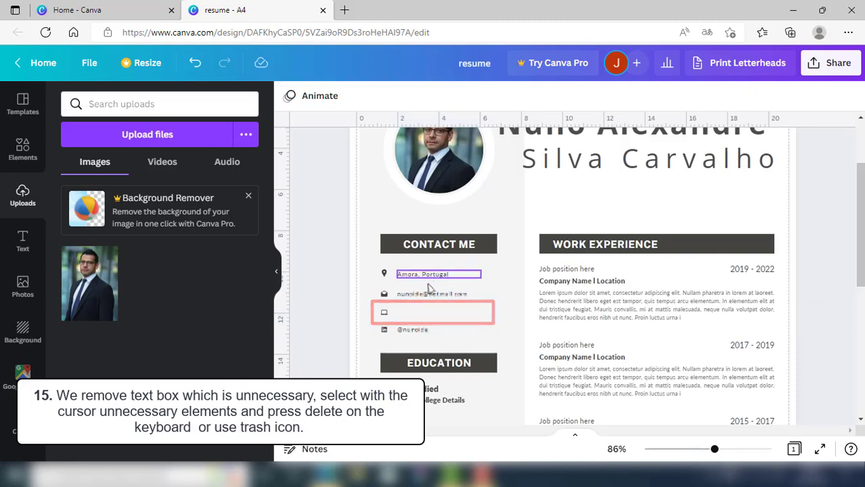
click(383, 312)
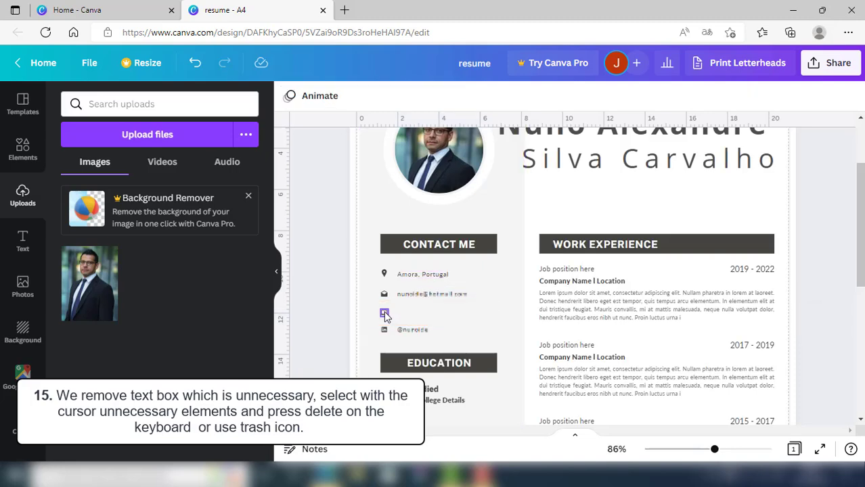
click(384, 312)
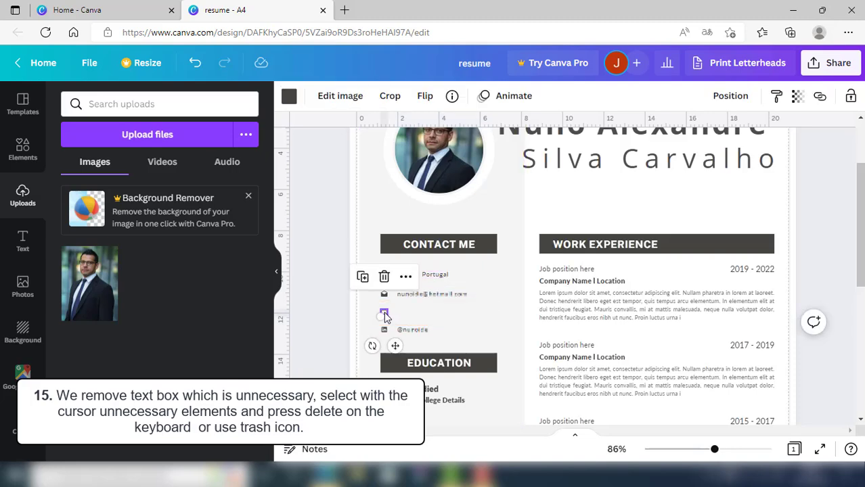
click(384, 277)
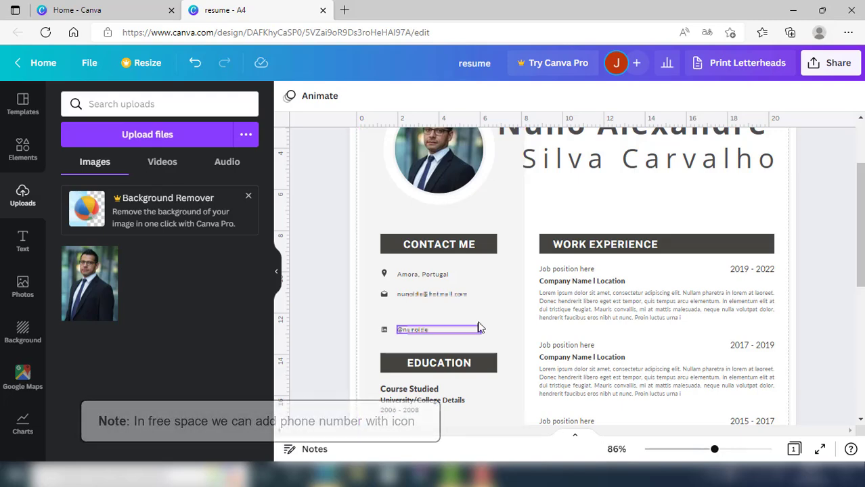
Search Elements for 'phone icon' and add the first phone graphic to the page
click(18, 159)
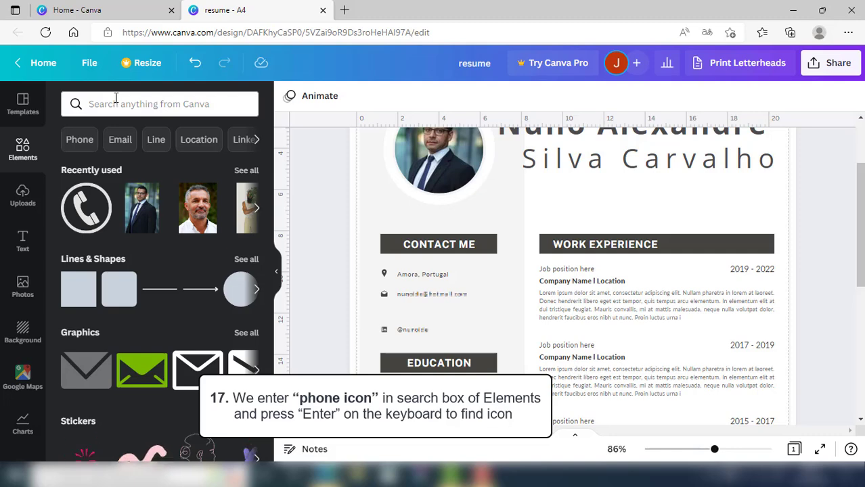
click(115, 101)
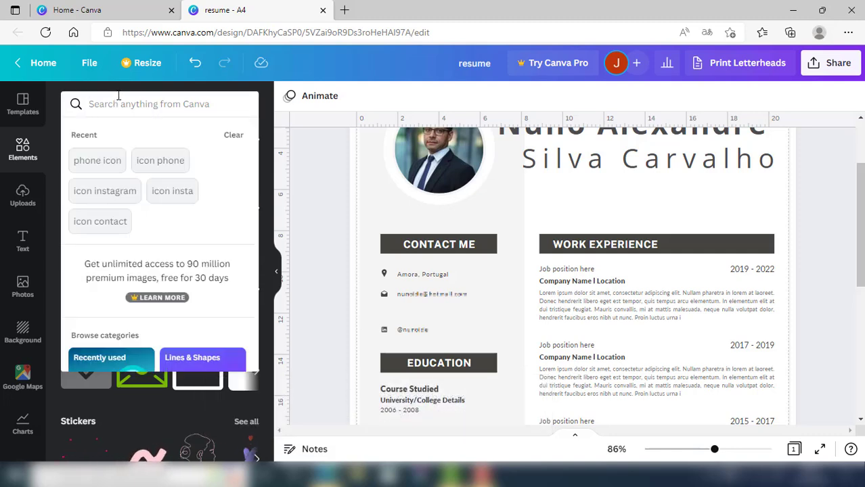
text(phone icon)
key(Return)
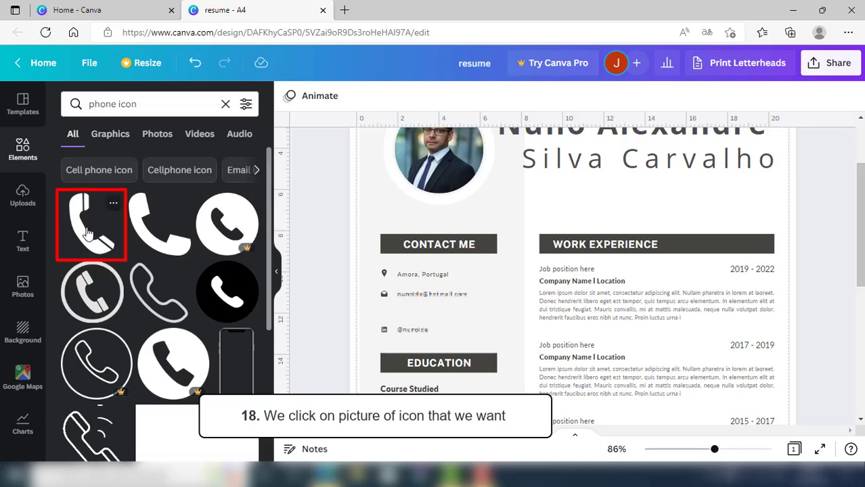
click(86, 234)
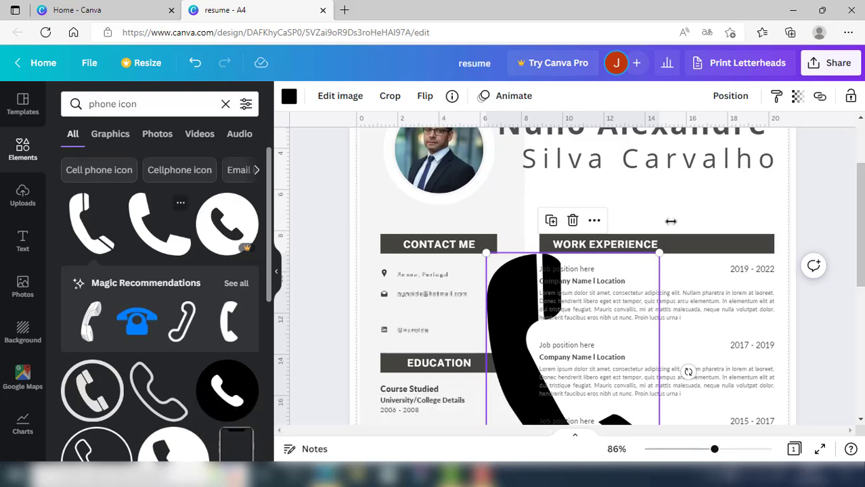
Shrink the phone graphic to about 1.7 × 2.4 and drop it into the empty contact row
drag(862, 228, 861, 271)
click(805, 250)
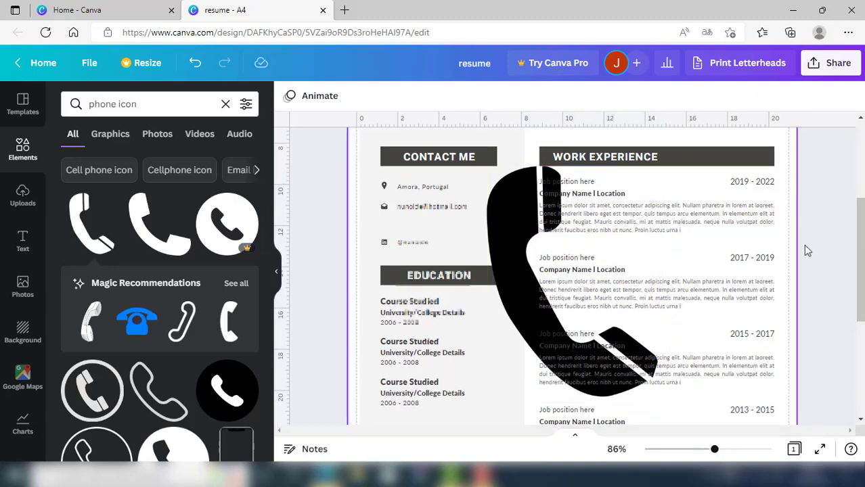
click(504, 192)
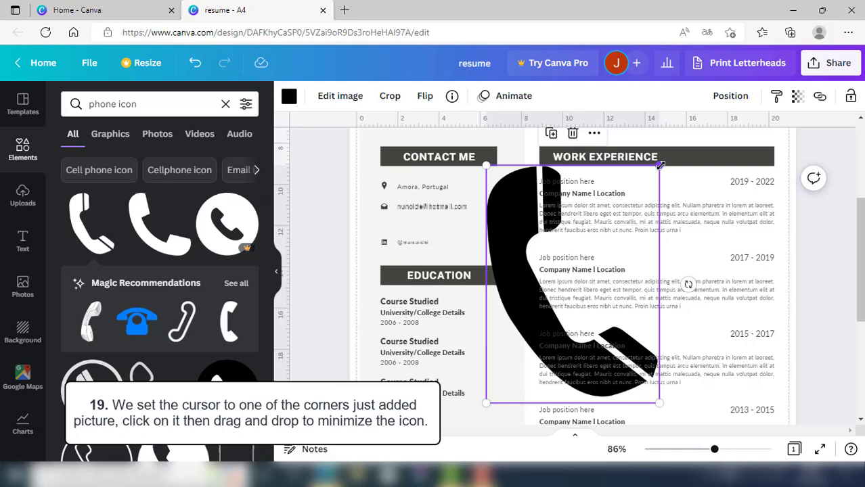
drag(660, 165, 506, 376)
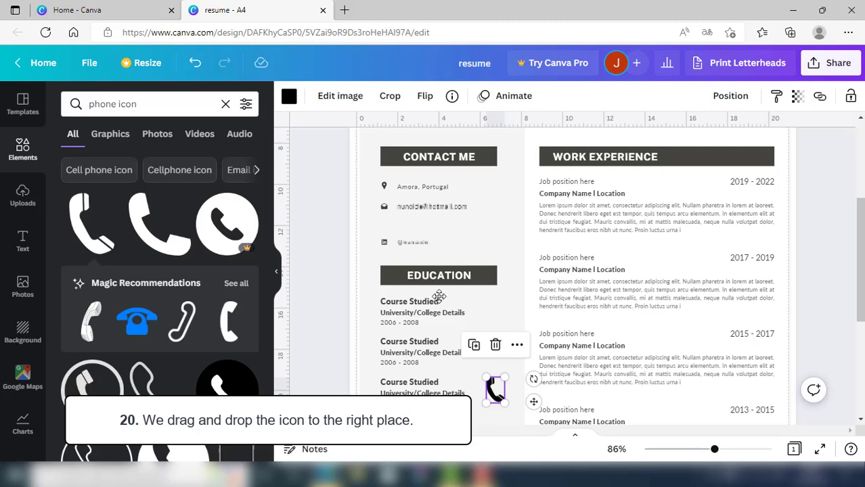
drag(495, 389, 386, 225)
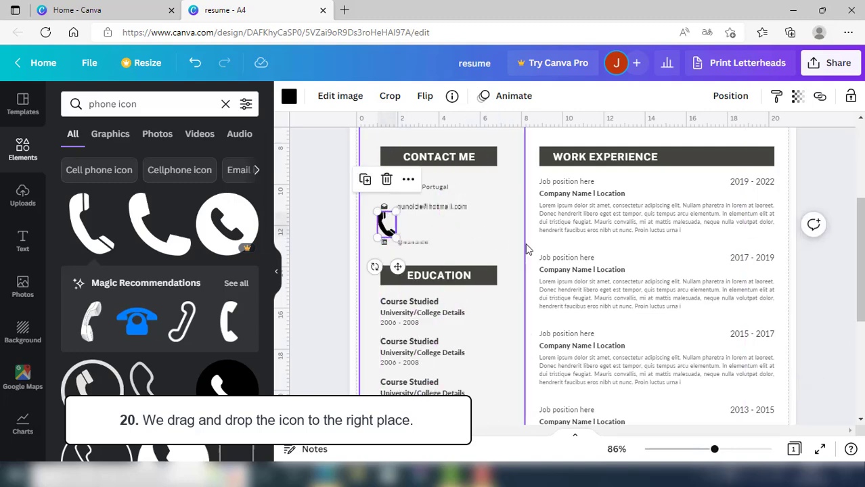
click(484, 227)
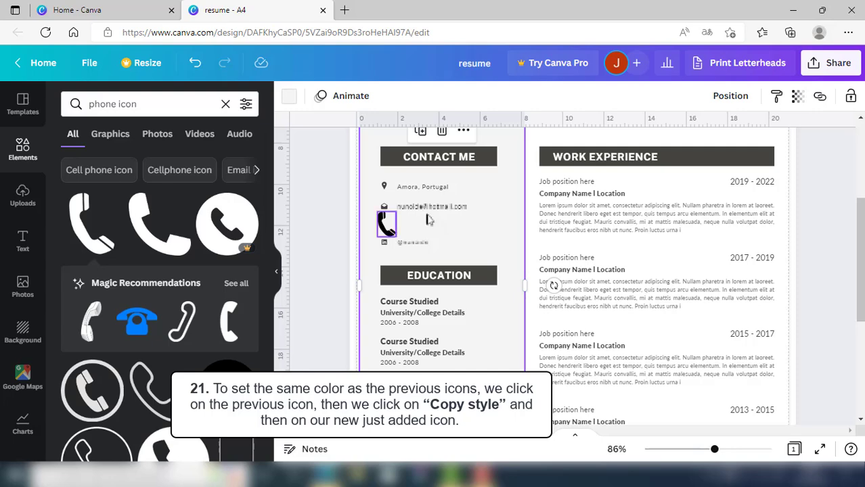
Copy the location pin icon's style onto the phone icon
click(385, 190)
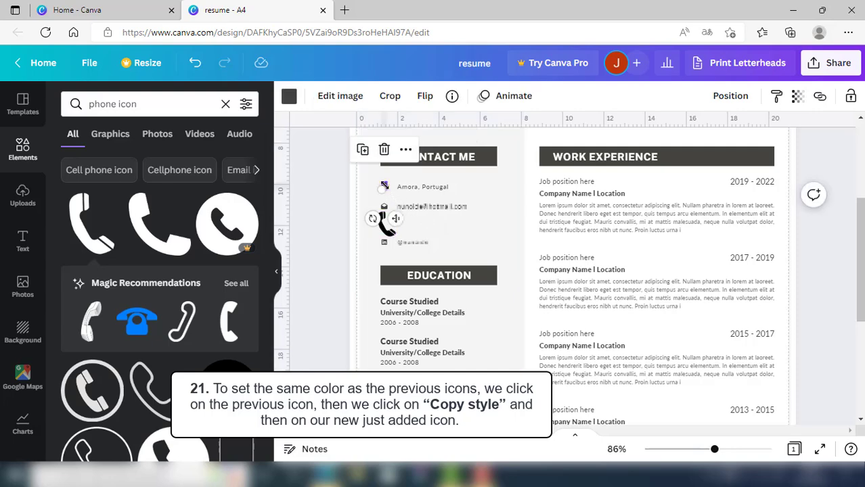
click(777, 102)
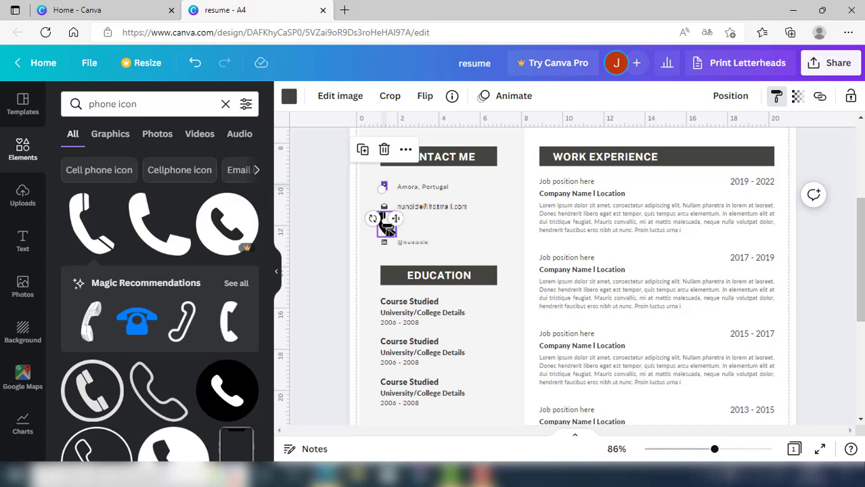
click(388, 229)
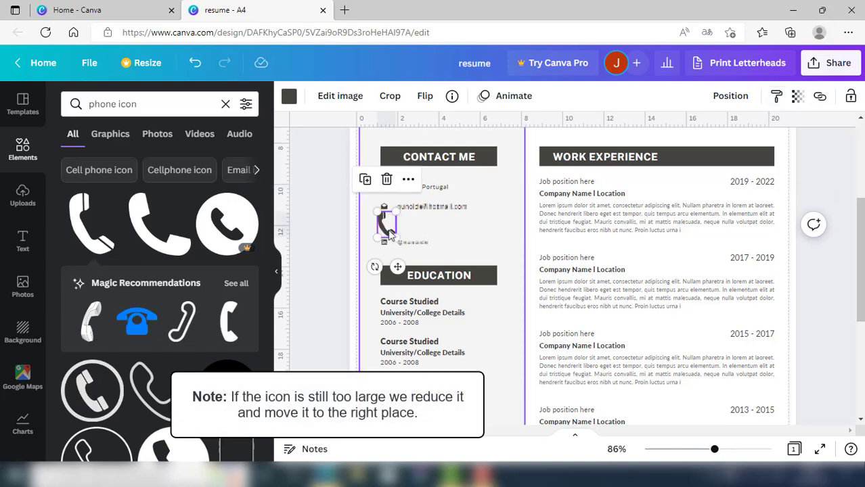
Shrink the phone icon and line it up with the other Contact Me icons
drag(395, 211, 386, 224)
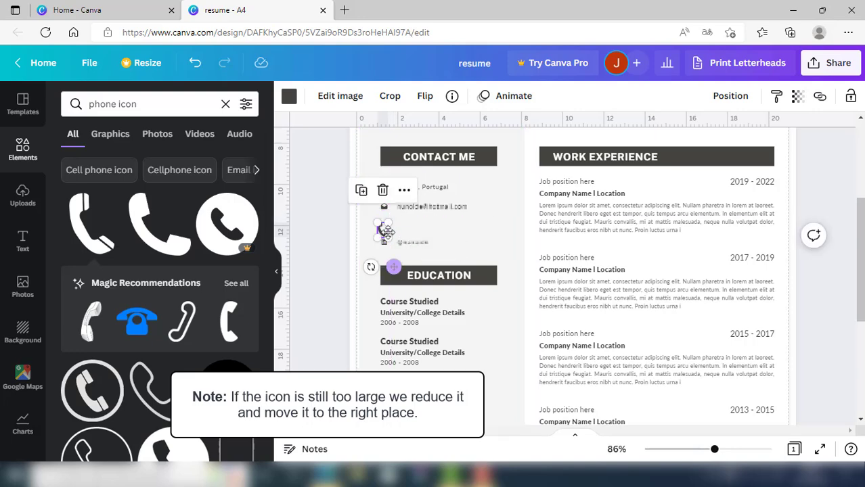
drag(393, 266, 396, 256)
click(409, 228)
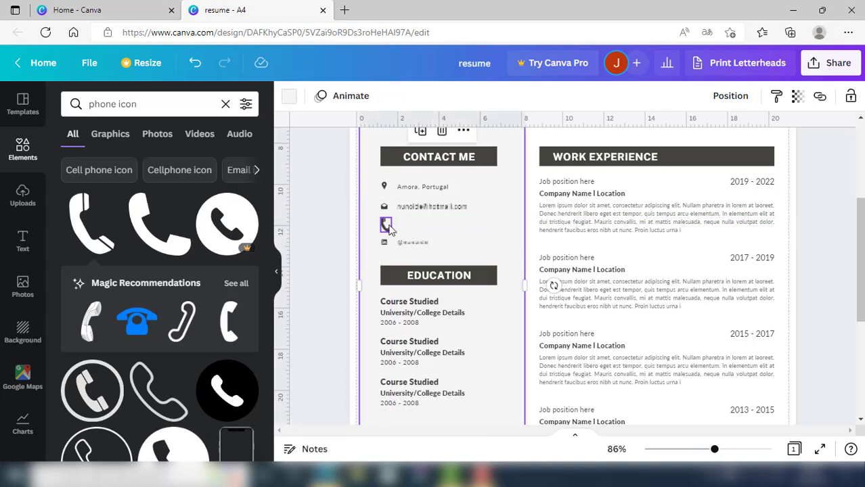
click(389, 229)
drag(391, 218, 389, 221)
drag(396, 261, 395, 259)
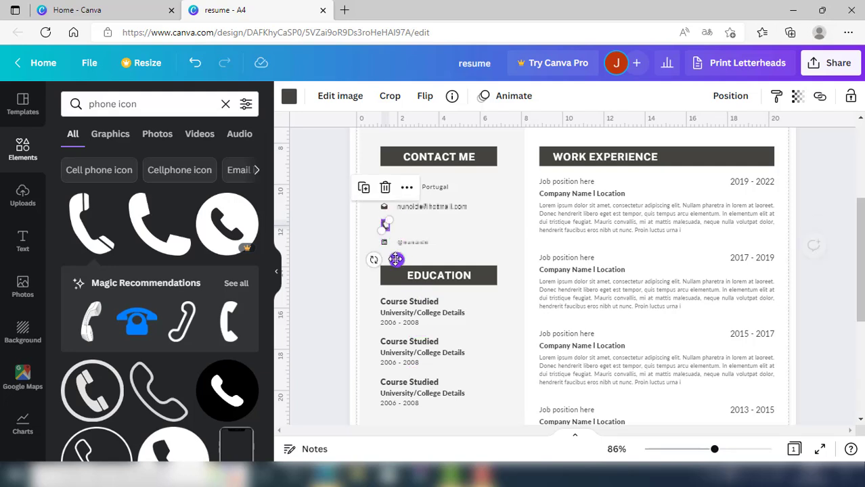
click(409, 228)
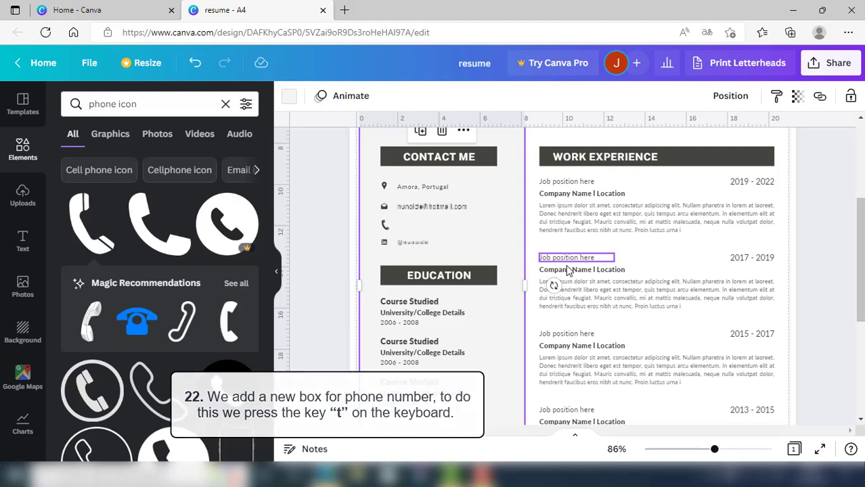
Add a text line with the phone number beside the phone icon, scaled to font size 11.2
key(t)
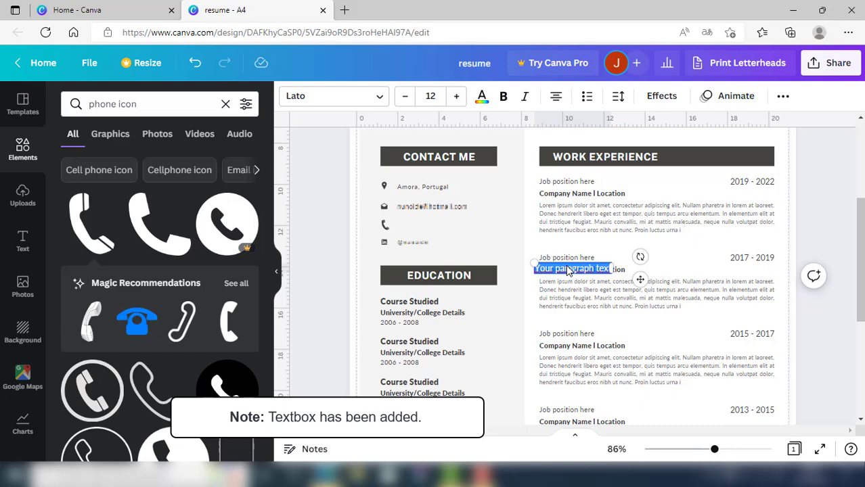
key(BackSpace)
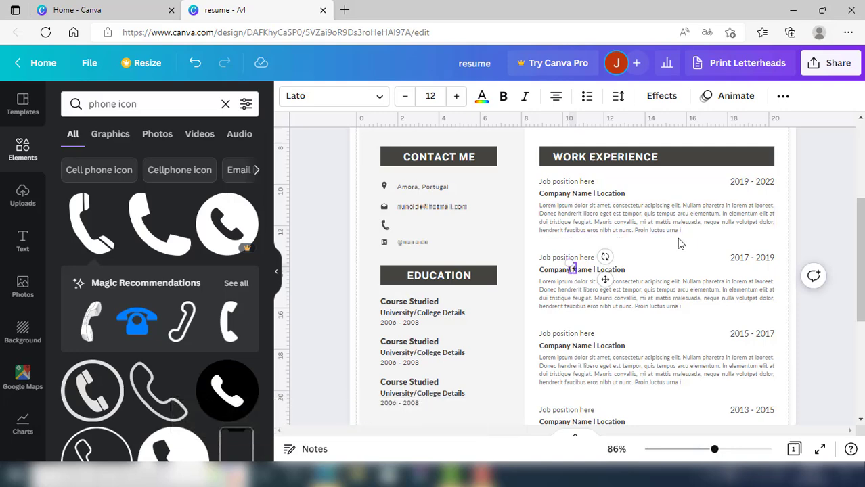
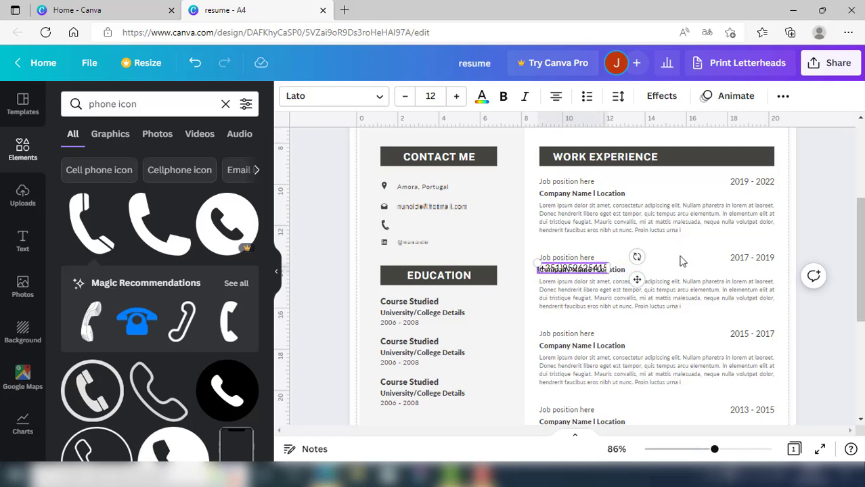
drag(637, 279, 496, 234)
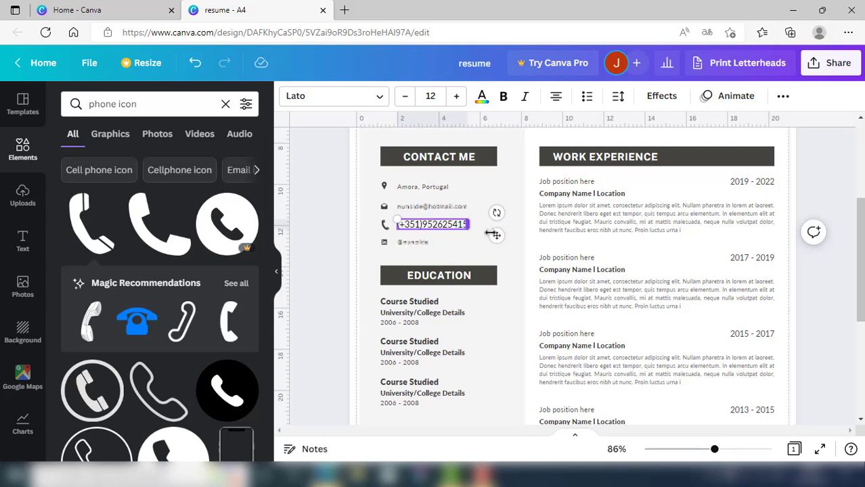
drag(398, 218, 402, 220)
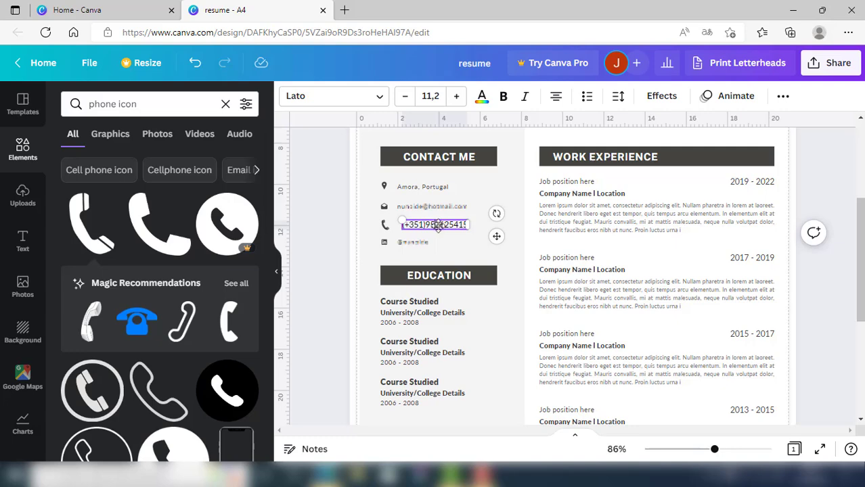
click(509, 258)
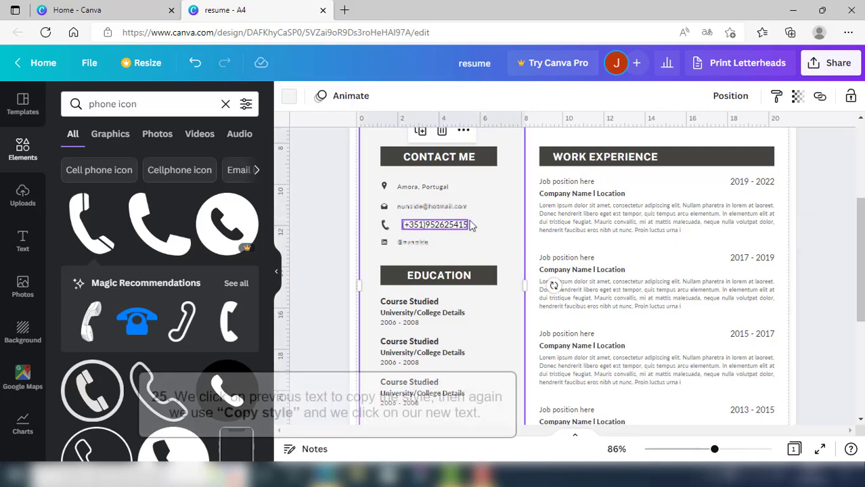
Copy the e-mail line's text style onto the phone number and align it with the contact lines
click(452, 207)
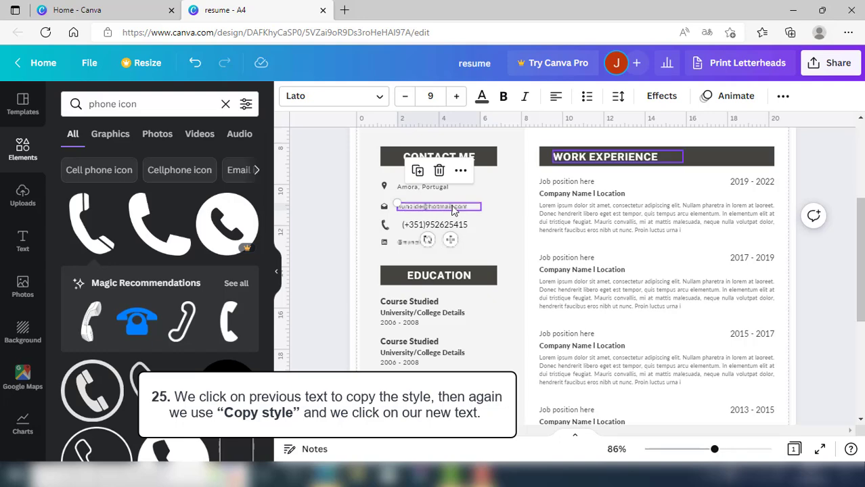
click(783, 102)
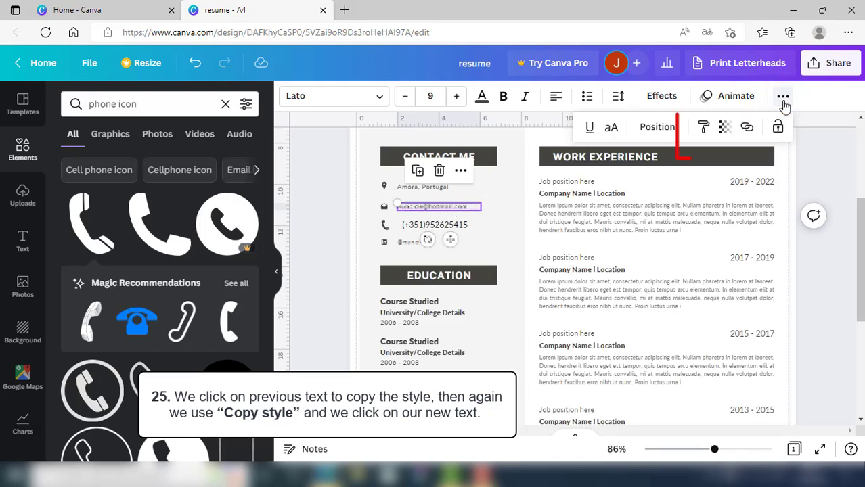
click(704, 128)
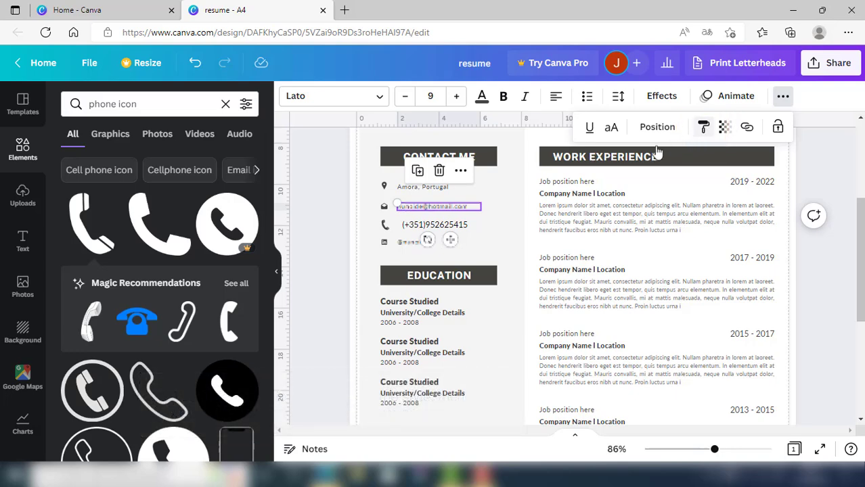
click(454, 225)
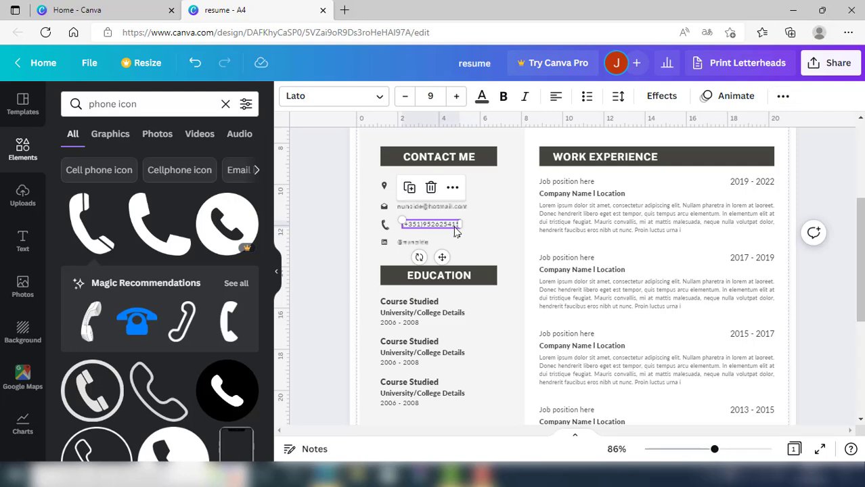
drag(441, 257, 432, 253)
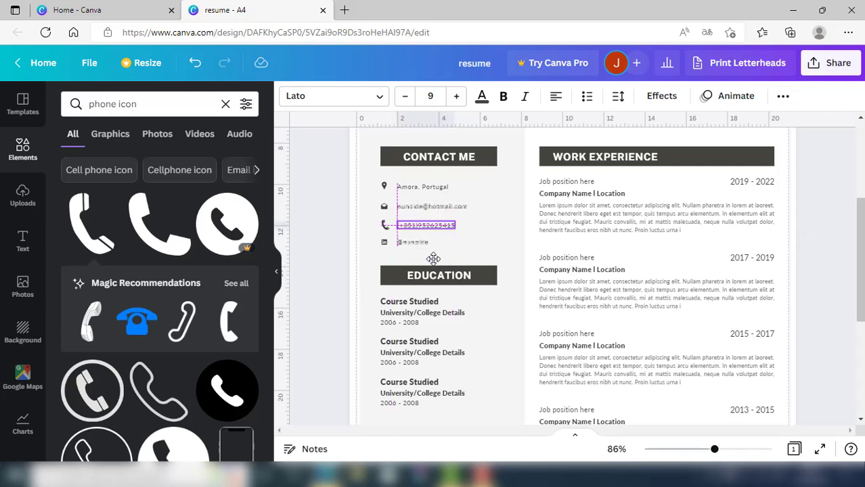
click(488, 234)
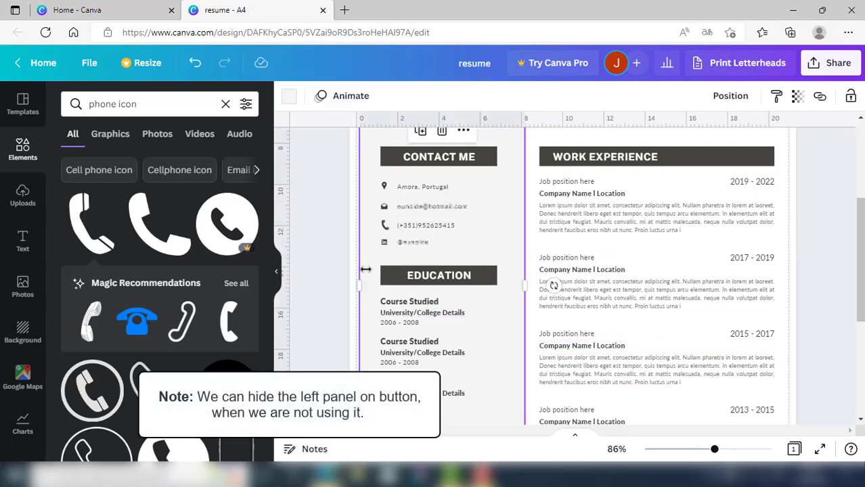
Collapse the side panel and add a blank Page 2 below the resume
click(281, 281)
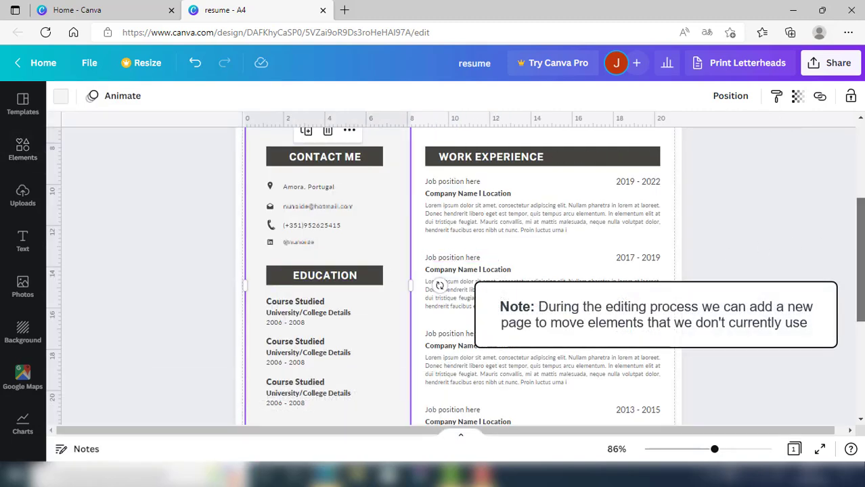
scroll(433, 276, down, 3)
scroll(433, 277, down, 3)
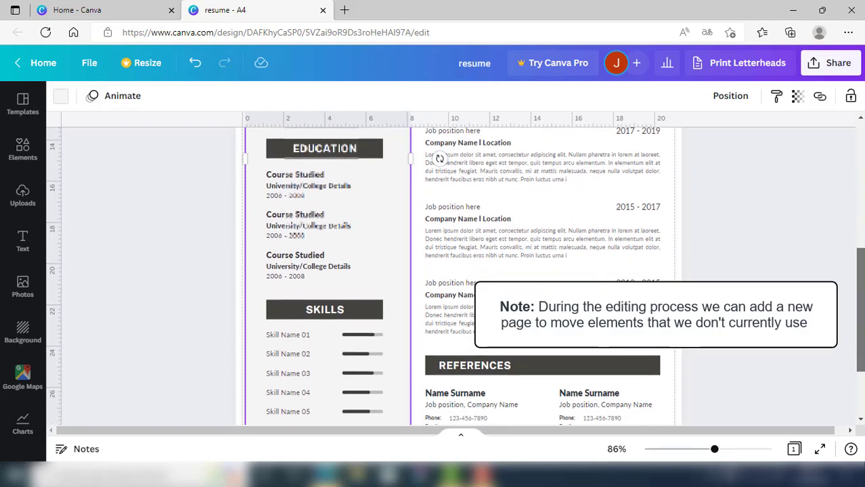
scroll(432, 277, down, 1)
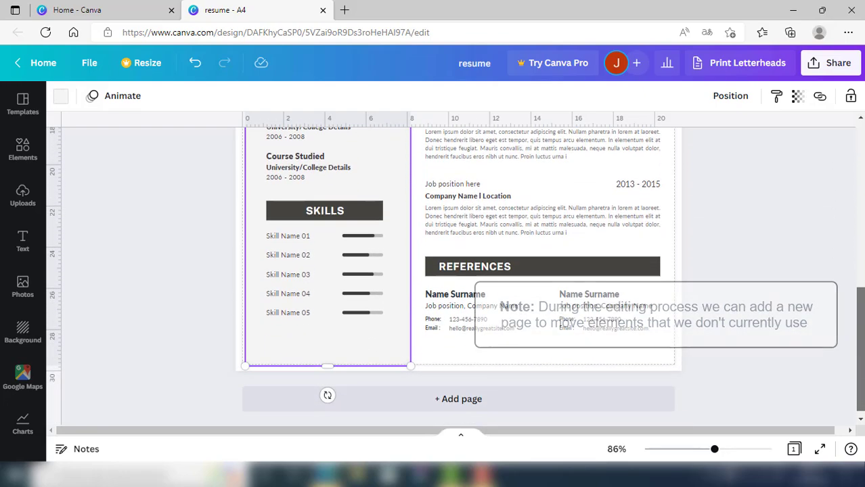
click(824, 344)
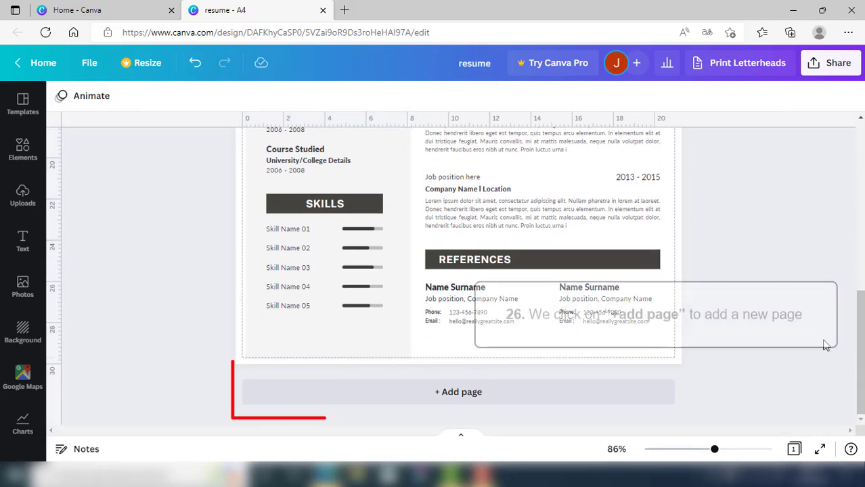
click(477, 396)
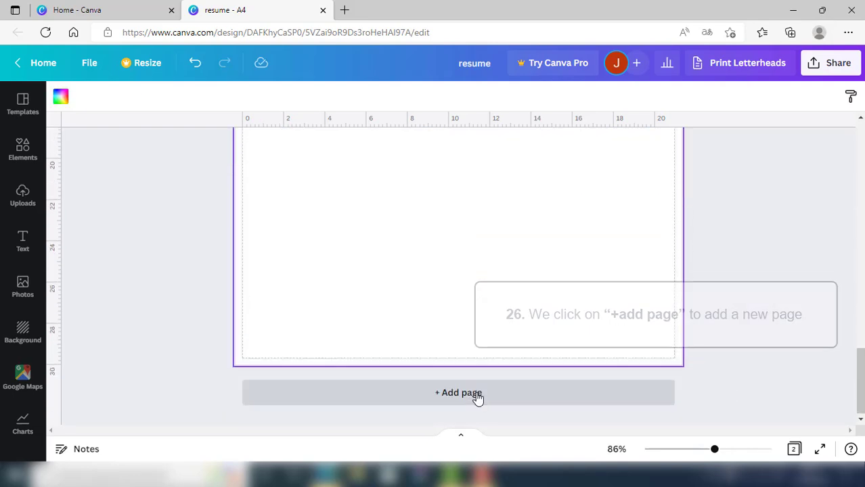
drag(859, 385, 856, 264)
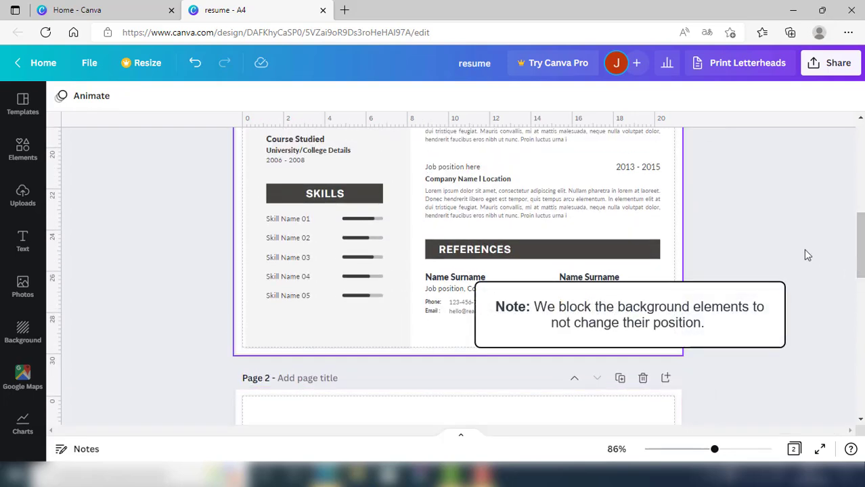
Lock the left column background and move the Skills block with its bars onto page 2
click(399, 177)
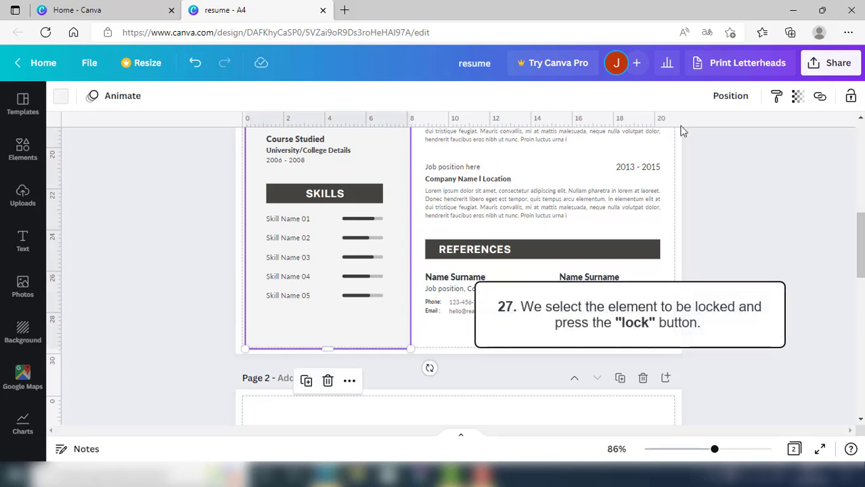
click(851, 97)
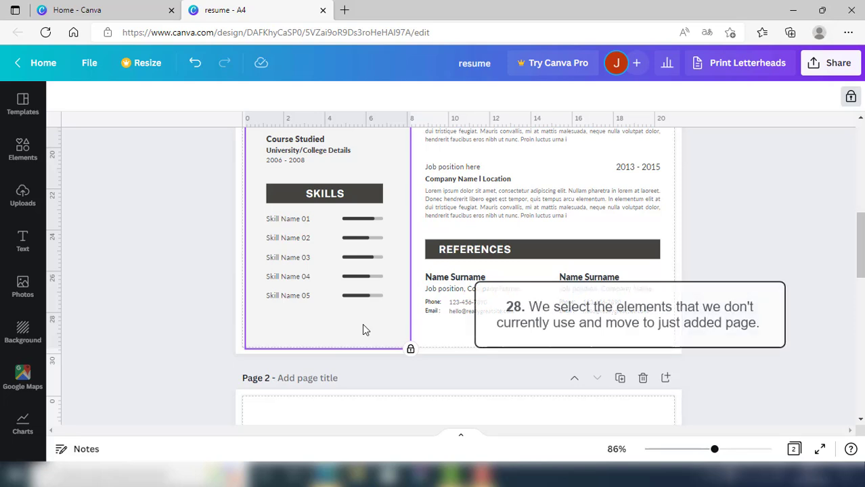
drag(396, 205, 260, 340)
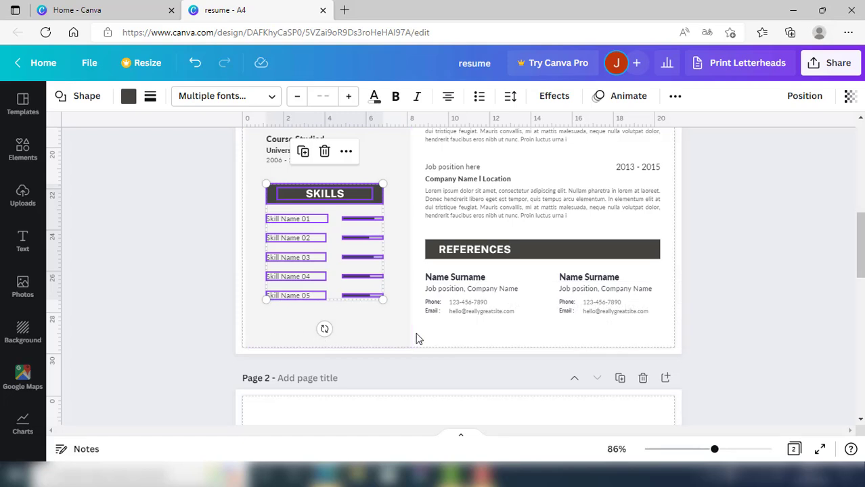
scroll(412, 333, down, 3)
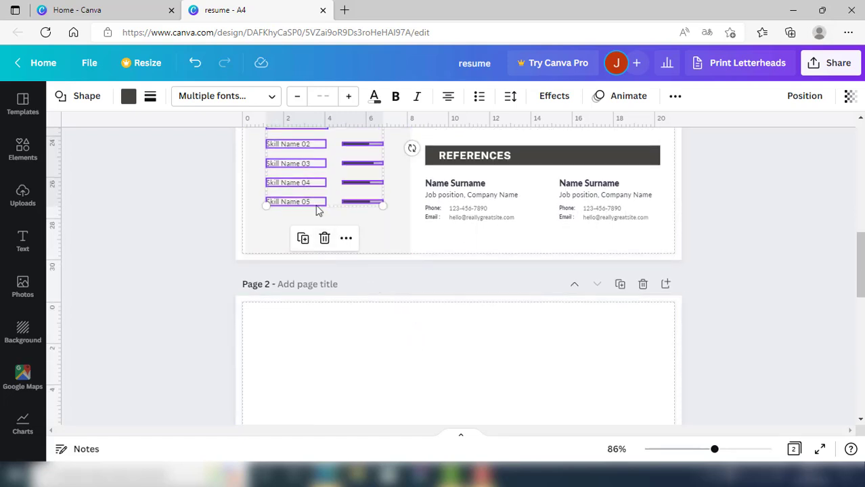
drag(314, 204, 331, 416)
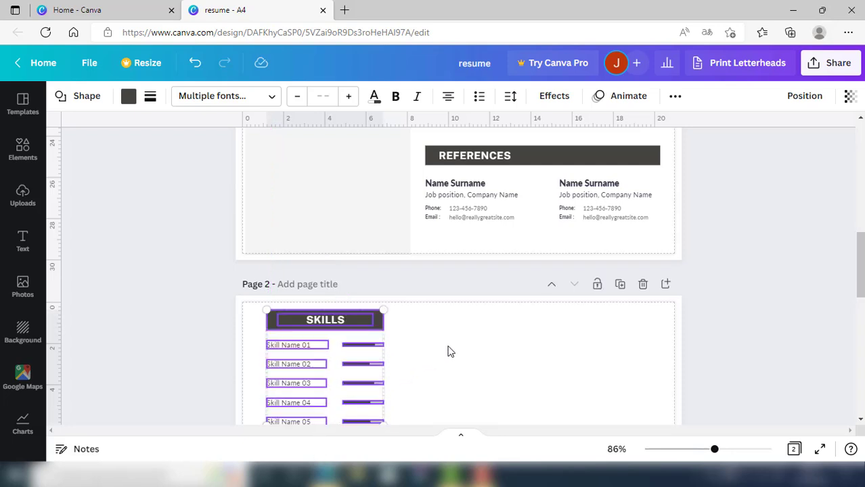
click(426, 350)
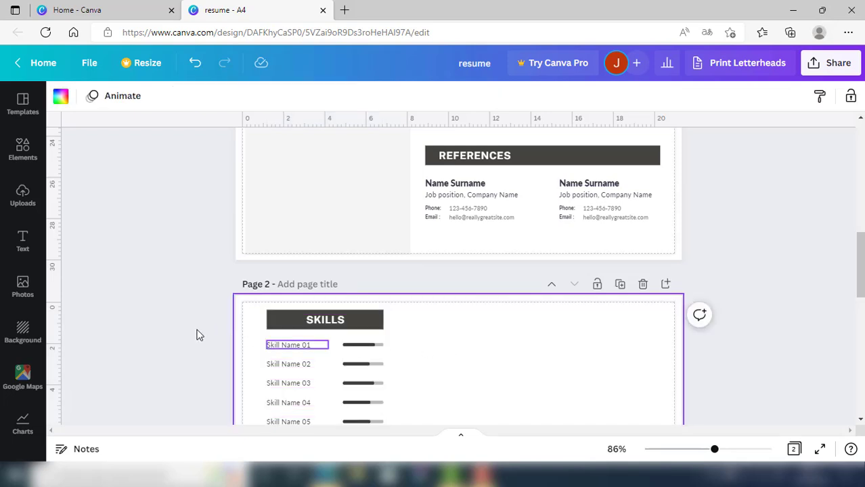
scroll(196, 335, up, 5)
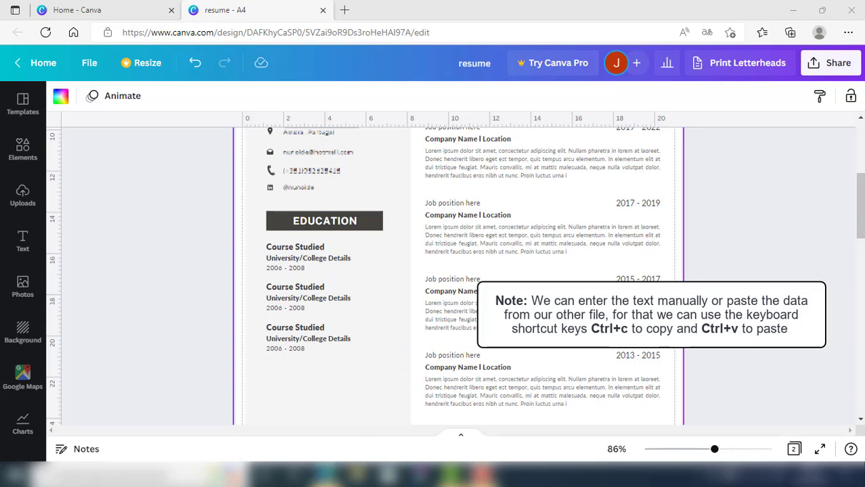
Paste 'Training of Trainers in Euromed' from Word over the first Course Studied and widen it
mouse_move(326, 476)
click(362, 418)
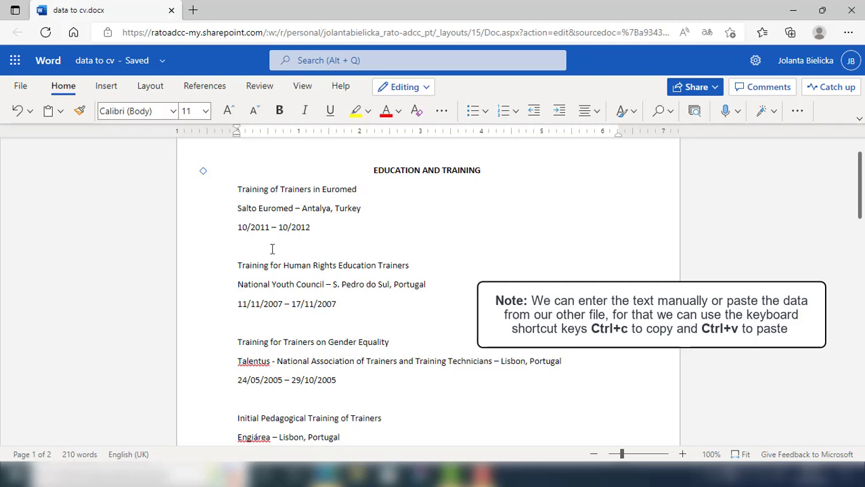
drag(237, 188, 327, 189)
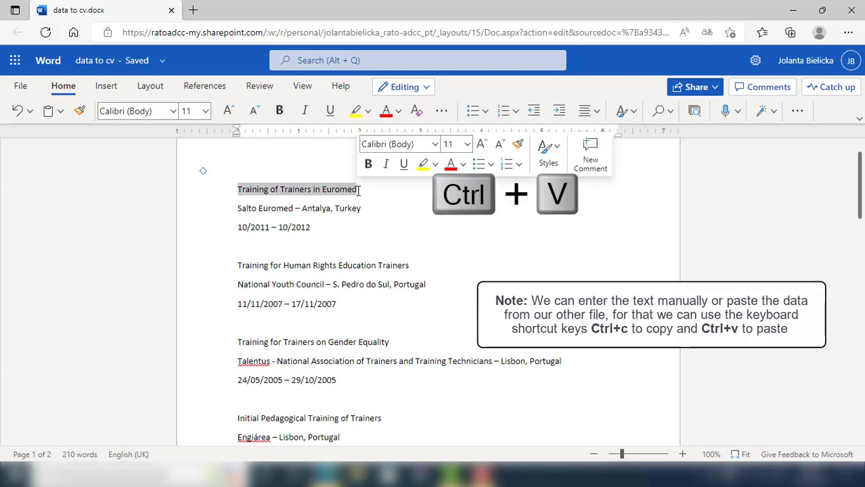
key(ctrl+c)
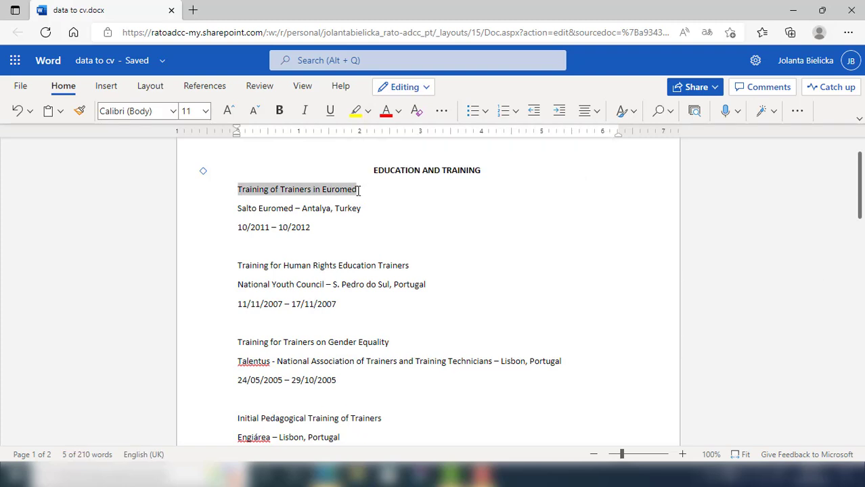
click(286, 437)
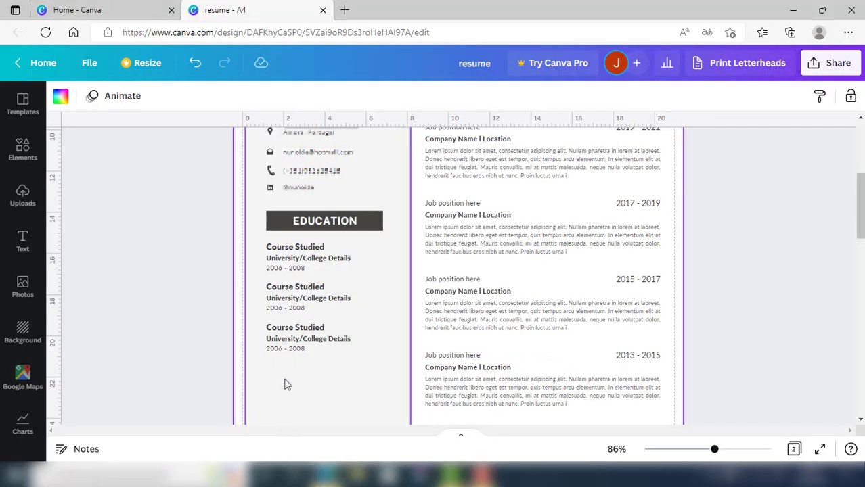
click(285, 249)
click(285, 247)
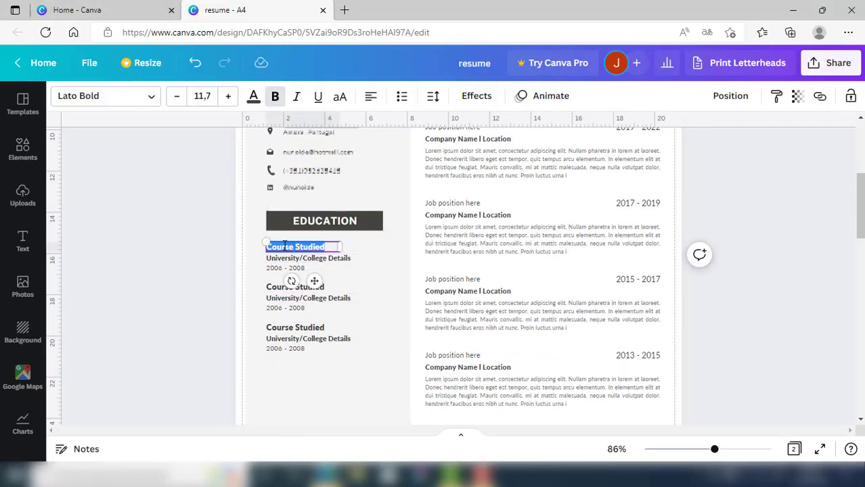
key(ctrl+v)
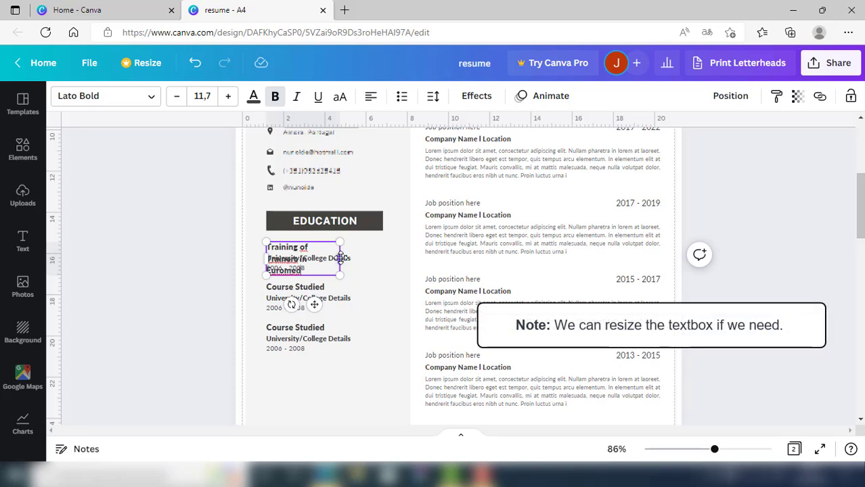
drag(339, 258, 406, 257)
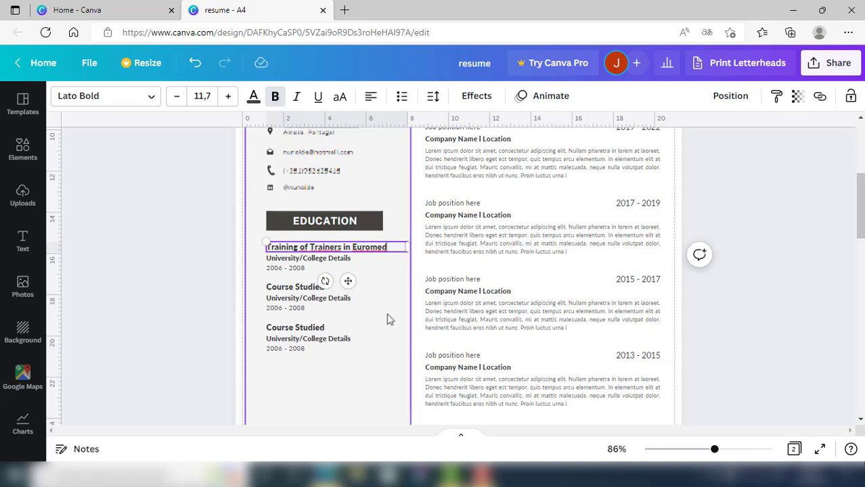
Replace the University/College Details line with 'Salto Euromed – Antalya, Turkey'
click(366, 433)
drag(238, 211, 361, 212)
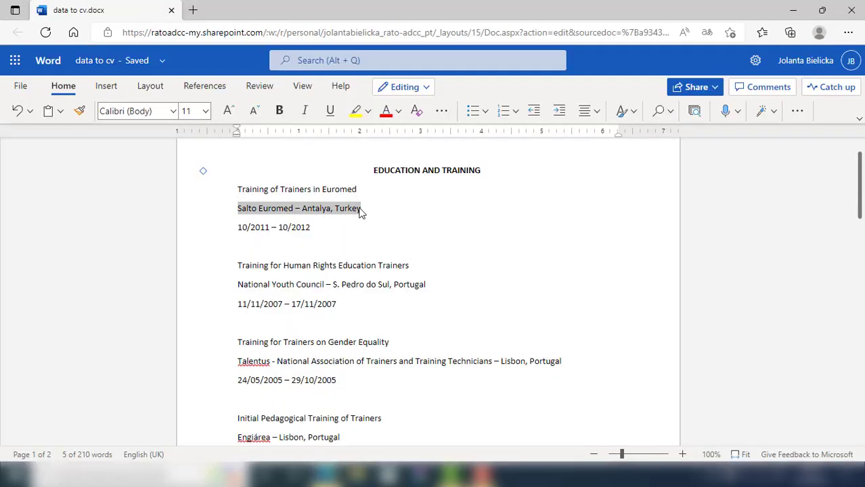
click(286, 436)
click(280, 262)
click(279, 260)
key(ctrl+v)
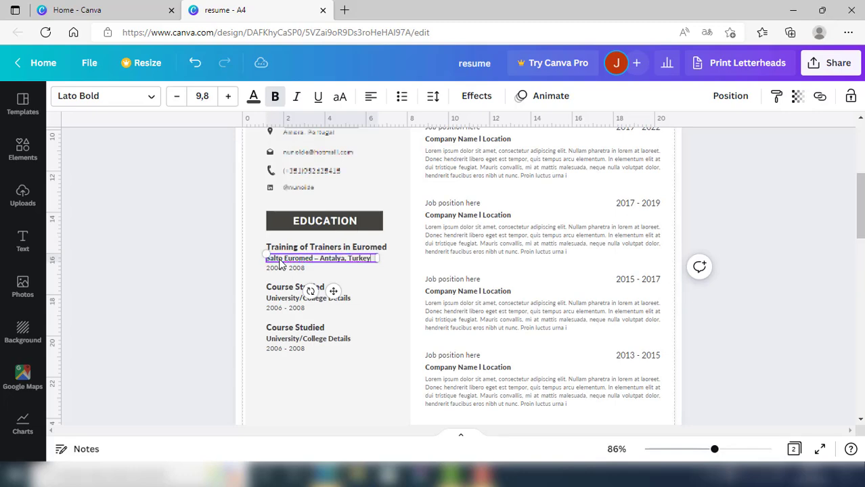
Replace the 2006 - 2008 dates with '10/2011 – 10/2012' and widen the date box
mouse_move(326, 474)
click(359, 430)
drag(237, 228, 311, 228)
click(285, 433)
click(277, 267)
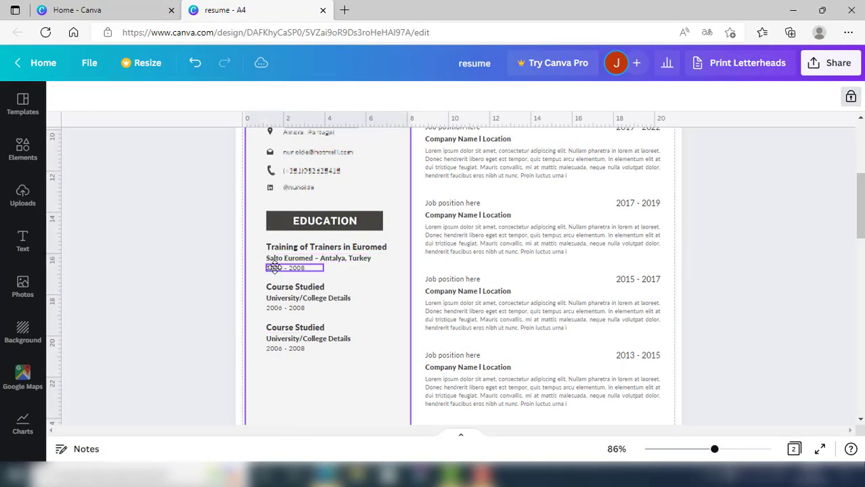
click(277, 268)
key(ctrl+v)
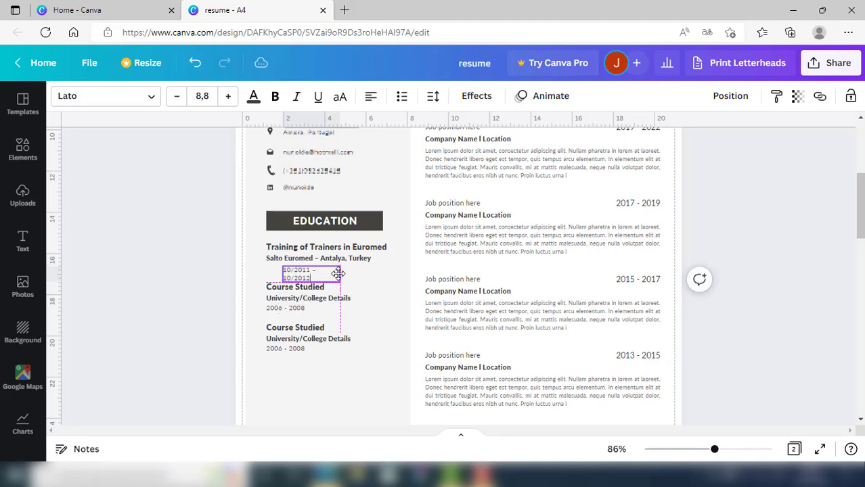
drag(324, 272, 343, 272)
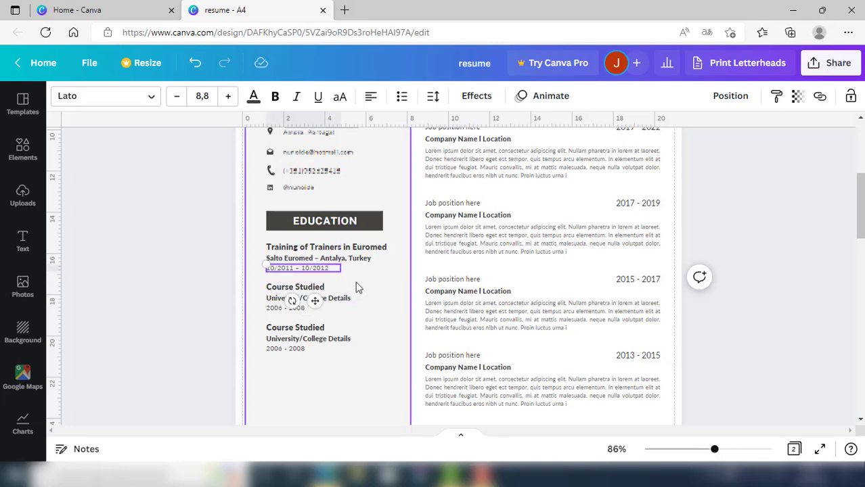
Select the 'Training for Human Rights Education Trainers' line in the Word document
mouse_move(326, 473)
click(392, 414)
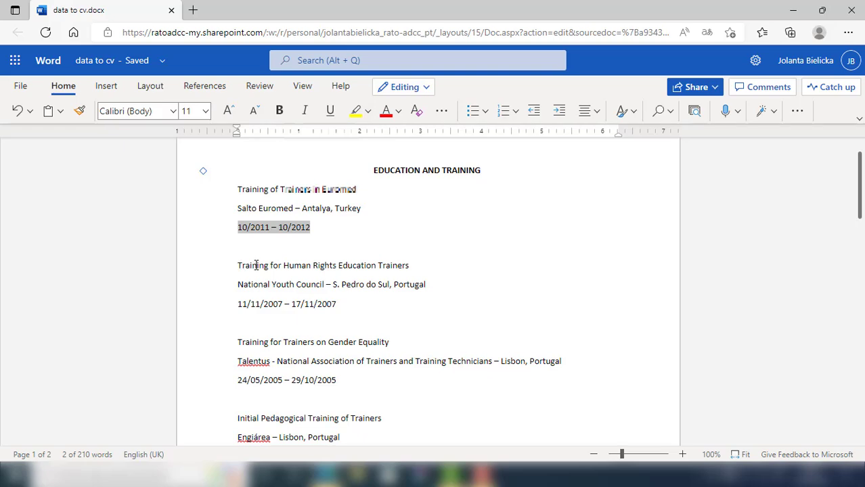
drag(257, 265, 410, 267)
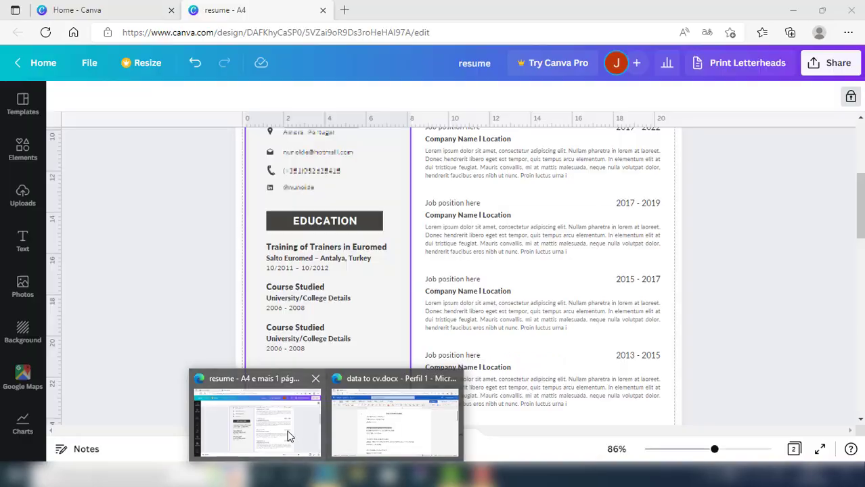
Paste 'Training for Human Rights Education Trainers' over the second Course Studied, widen and nudge it up
click(287, 436)
triple_click(291, 286)
key(ctrl+v)
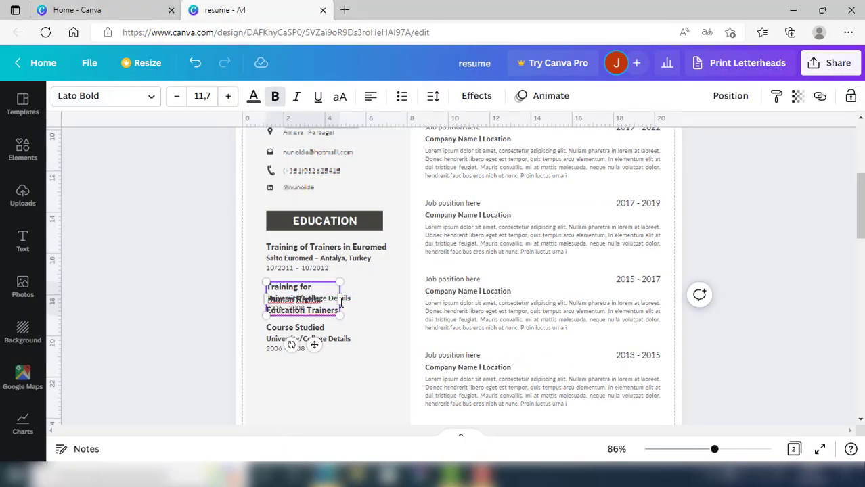
drag(341, 303, 406, 285)
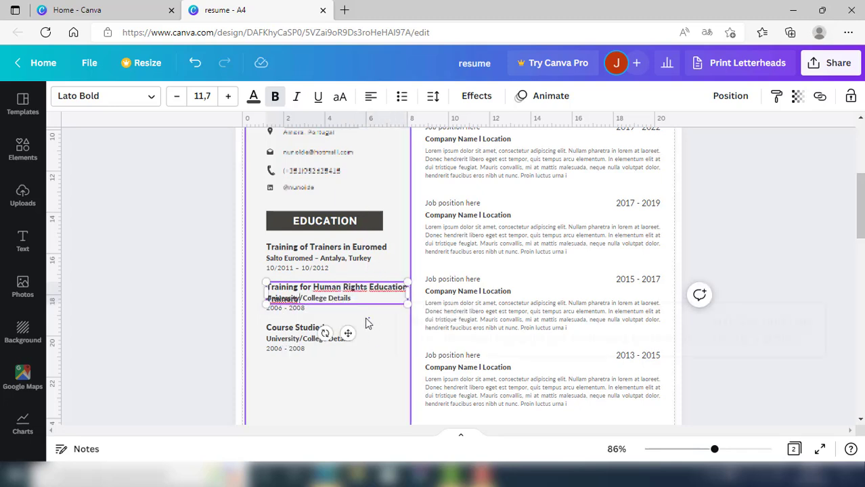
click(365, 323)
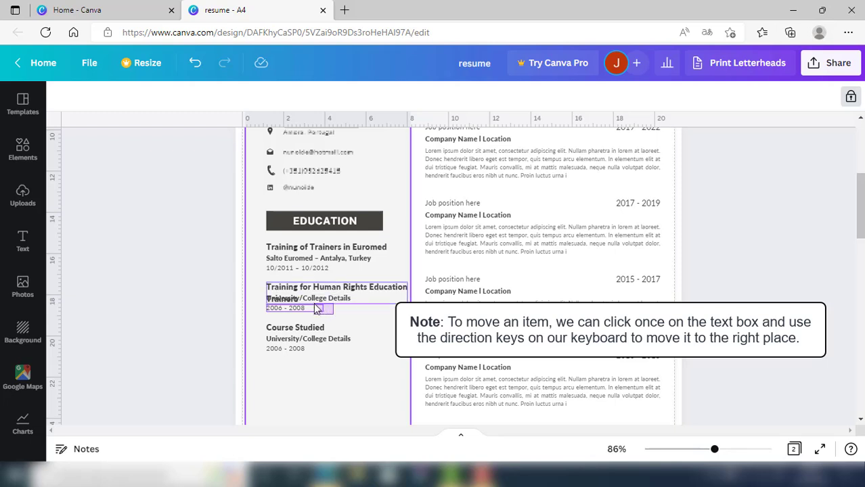
click(314, 308)
click(351, 322)
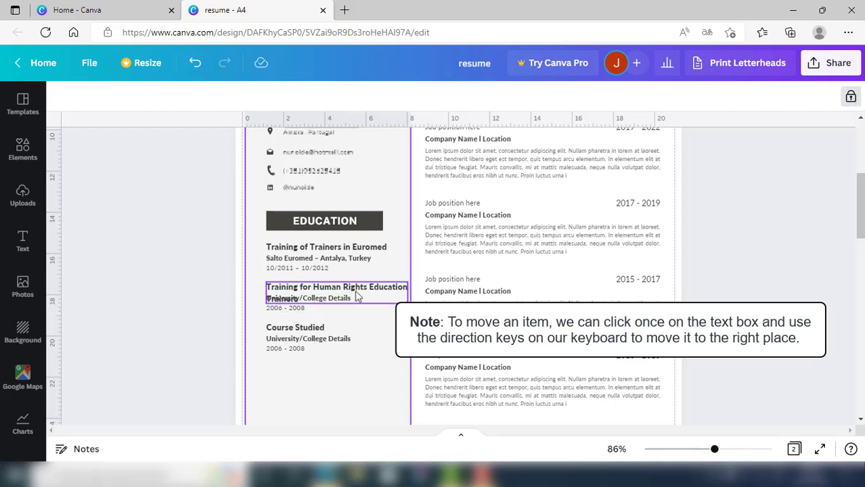
click(362, 301)
key(Up)
key(Up)
key(Up)
key(Up)
key(Up)
key(Up)
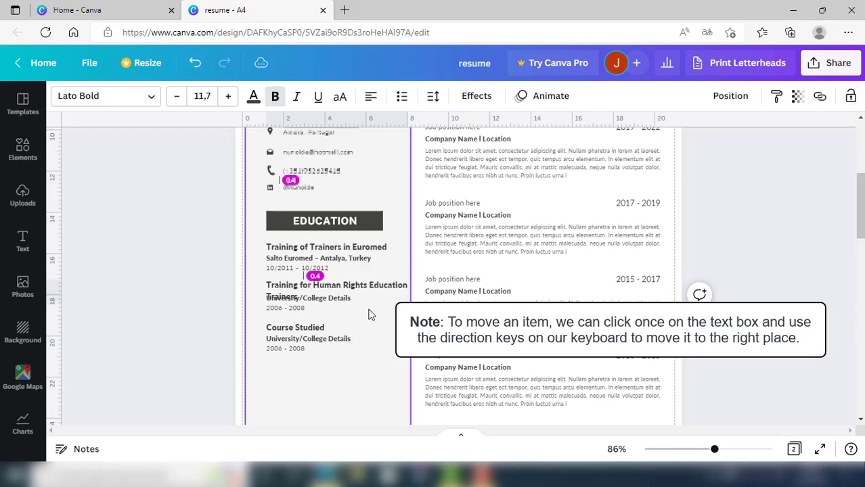
key(Up)
key(Up)
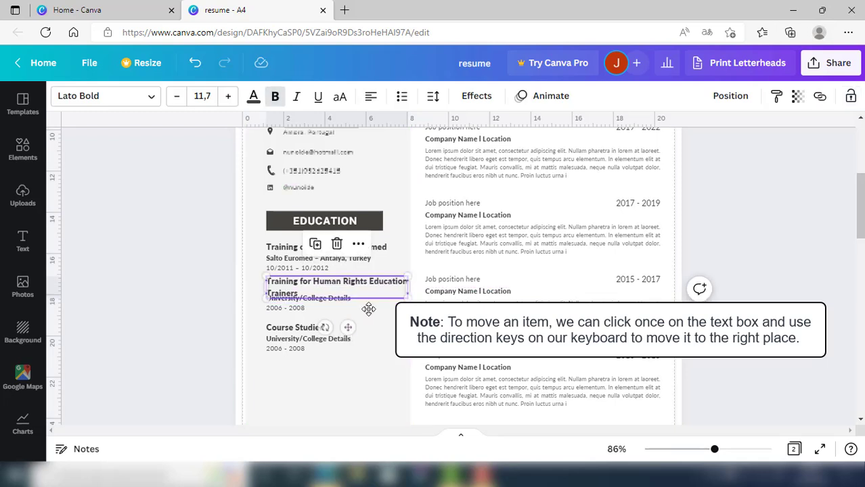
click(366, 322)
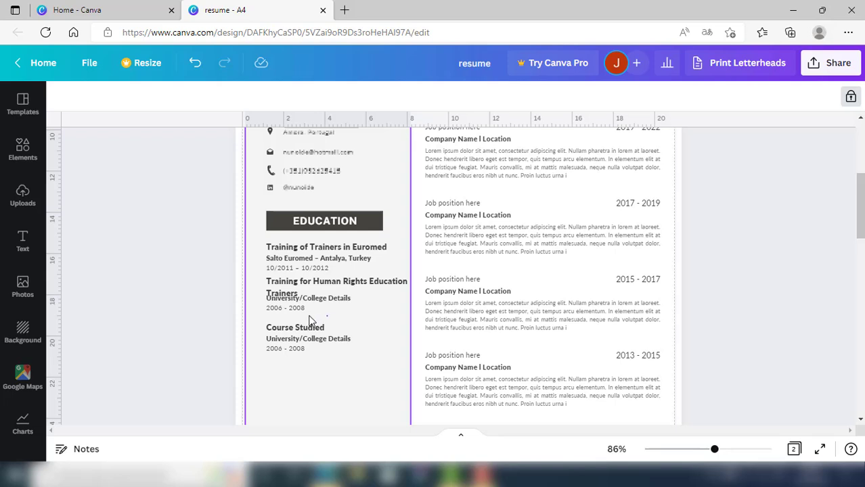
Move the details and date lines down below the two-line title
drag(326, 315, 289, 306)
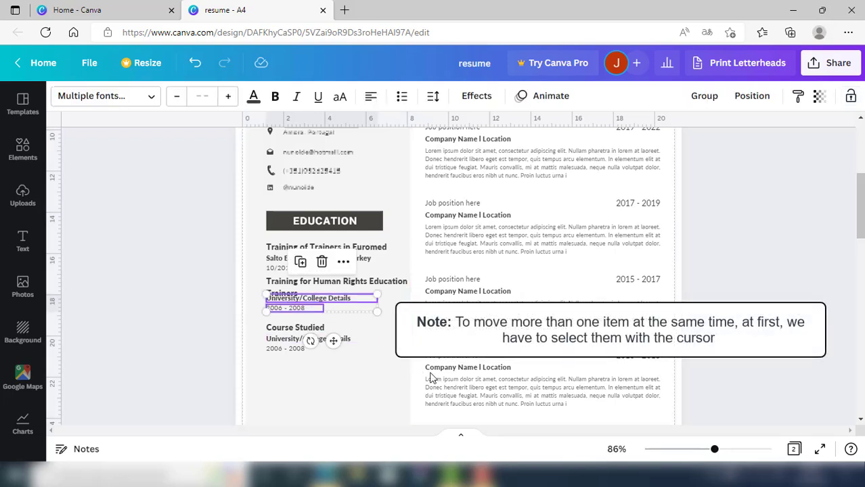
key(Down)
key(Down)
key(Down)
key(Down)
key(Down)
key(Down)
key(Down)
key(Down)
key(Down)
key(Down)
key(Down)
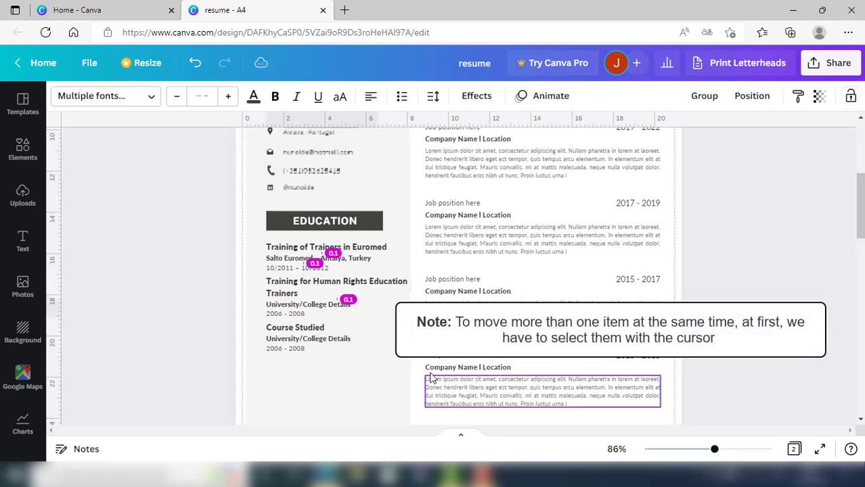
key(Up)
key(Up)
key(Up)
key(Up)
key(Up)
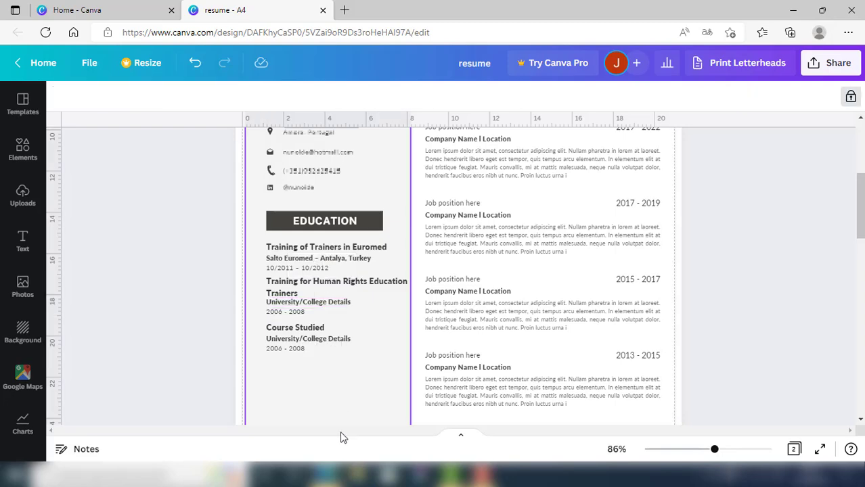
Select 'National Youth Council – S. Pedro do Sul, Portugal' in the Word document
mouse_move(342, 474)
click(363, 433)
drag(239, 285, 424, 285)
Replace the second entry's details with 'National Youth Council – S. Pedro do Sul, Portugal' and realign its dates
mouse_move(336, 474)
click(257, 416)
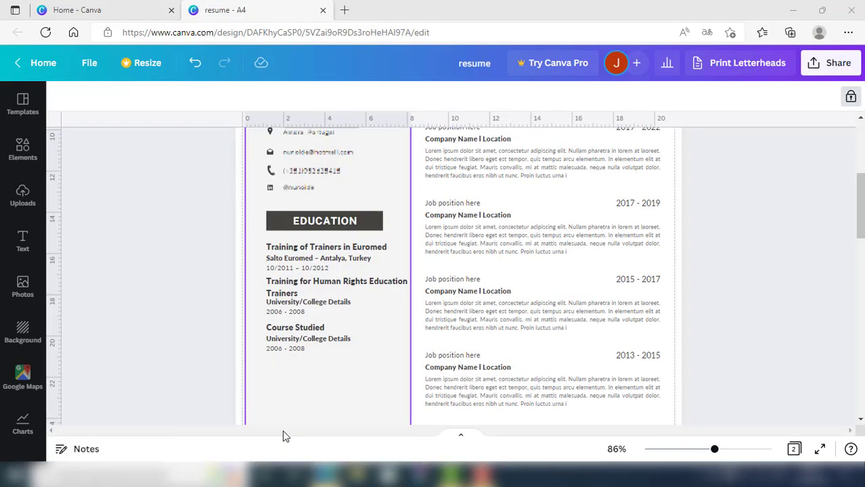
triple_click(350, 302)
key(ctrl+v)
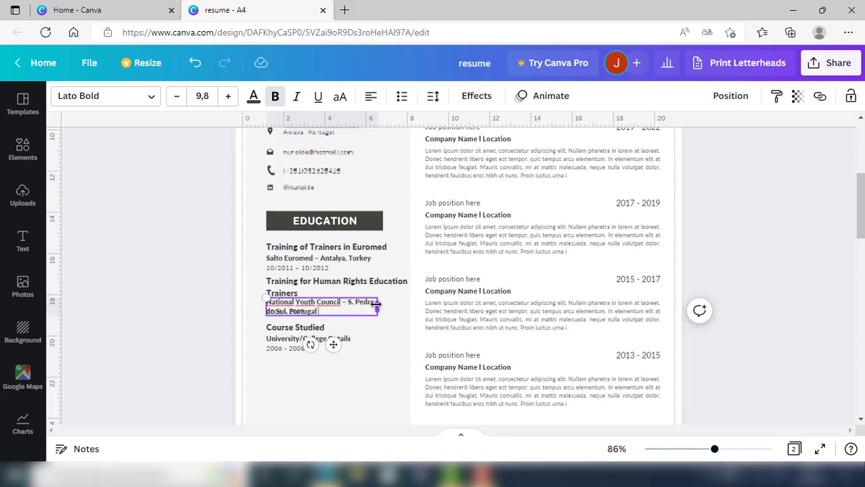
click(376, 334)
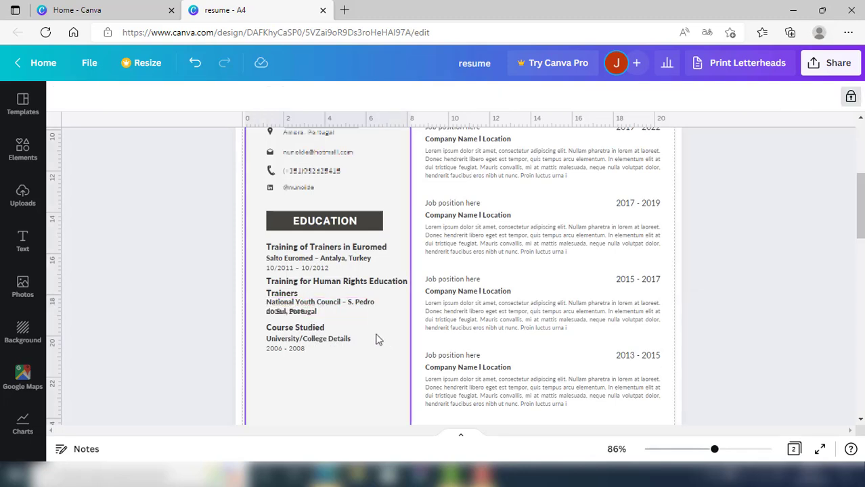
click(352, 313)
key(shift+Right)
key(shift+Right)
key(shift+Right)
drag(272, 312, 272, 319)
click(340, 311)
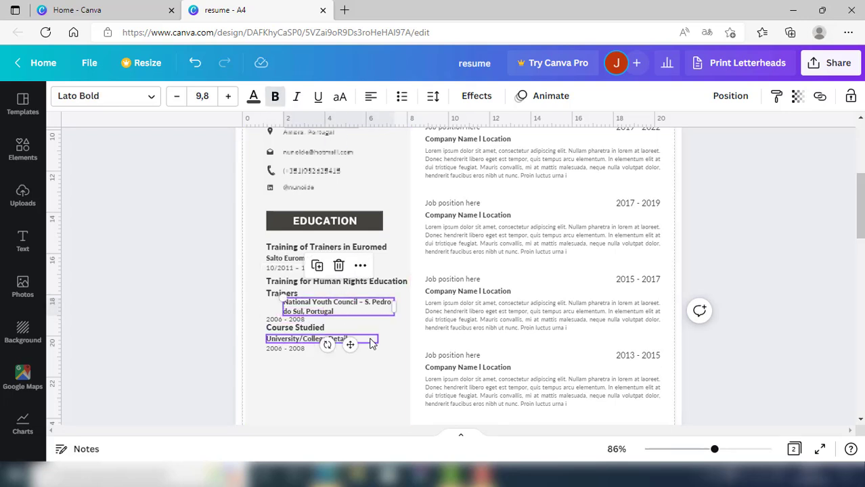
key(Left)
key(Left)
key(Left)
key(Left)
key(Left)
key(Left)
key(Left)
key(Left)
key(Left)
key(Left)
key(Left)
key(Left)
key(Left)
key(Left)
key(Left)
key(Left)
key(Left)
key(Left)
key(Left)
key(Left)
click(314, 392)
Move the third Course Studied entry and the Human Rights entry down to space them out
drag(321, 363, 272, 326)
key(shift+Down)
key(shift+Down)
key(Down)
key(Down)
key(Down)
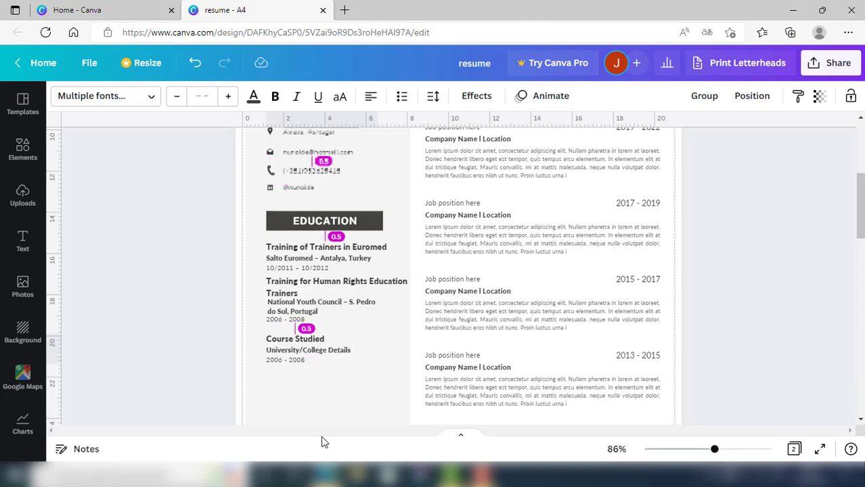
click(381, 401)
drag(257, 274, 293, 323)
key(shift+Down)
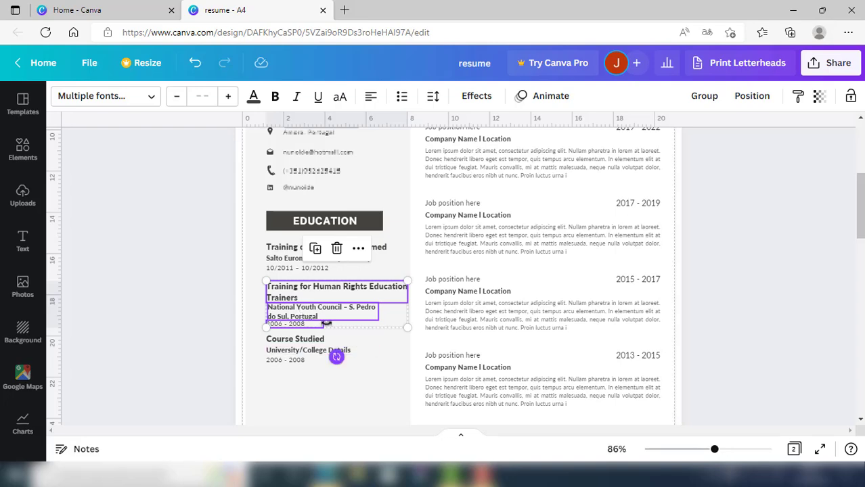
click(394, 357)
click(331, 347)
click(361, 383)
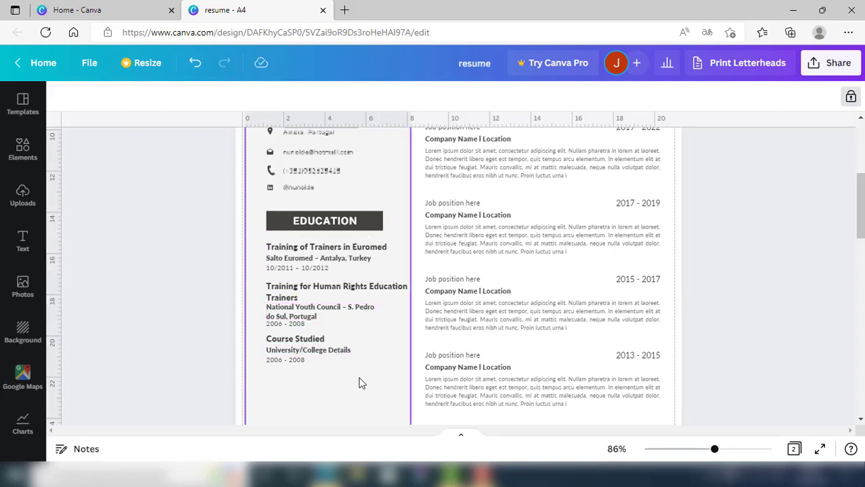
Copy the 'Training for Trainers on Gender Equality' line from the Word document
mouse_move(357, 466)
click(378, 436)
drag(238, 342, 393, 341)
key(ctrl+c)
mouse_move(327, 471)
click(292, 440)
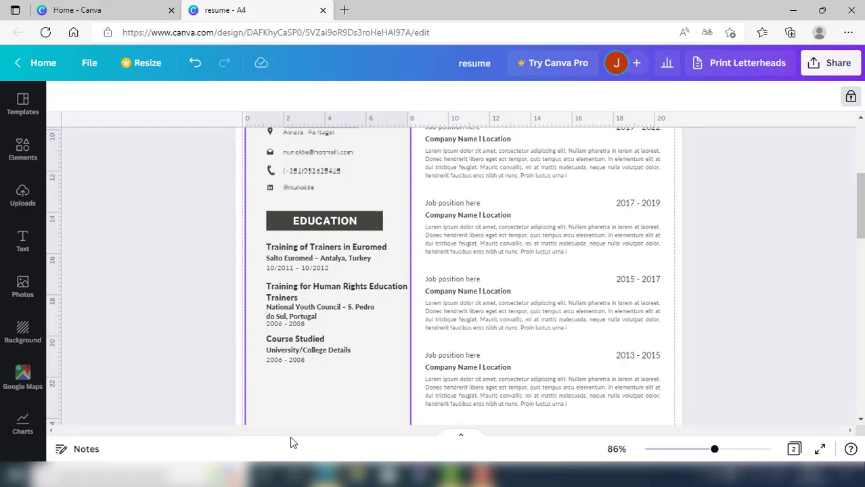
Replace Course Studied with 'Training for Trainers on Gender Equality', widen it and align it with the other entries
double_click(286, 339)
key(ctrl+v)
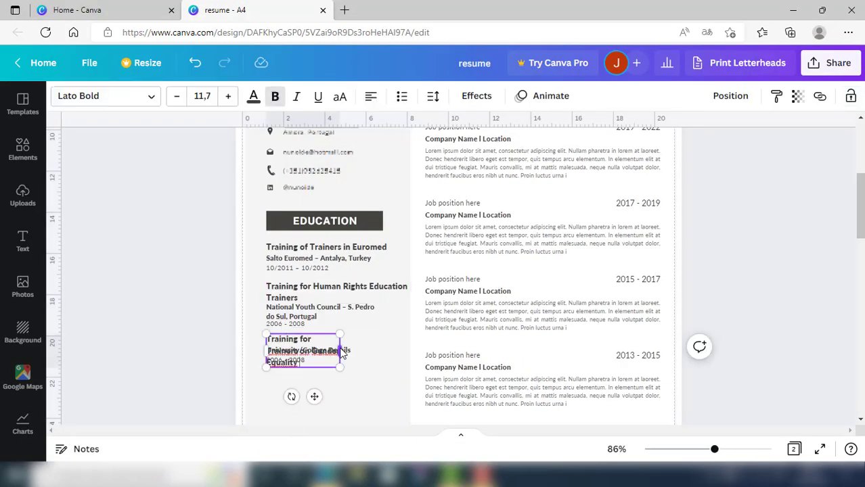
drag(341, 351, 399, 348)
click(342, 391)
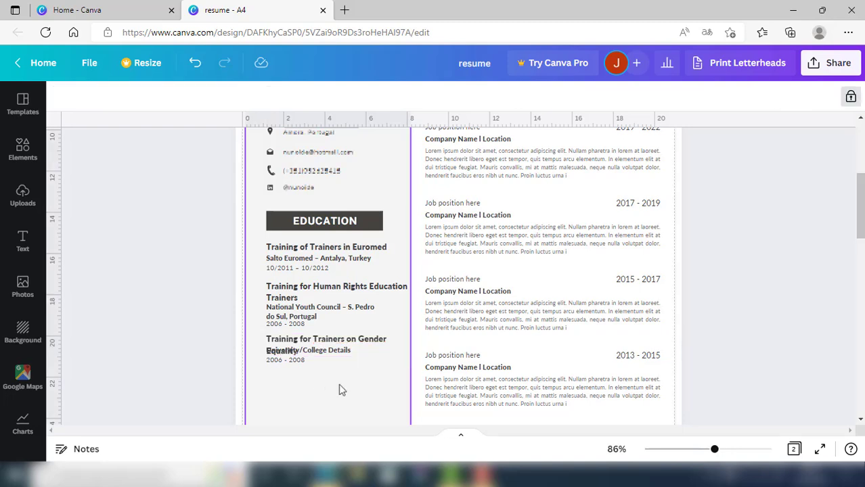
mouse_move(349, 382)
mouse_down()
mouse_move(296, 352)
mouse_move(341, 395)
mouse_up()
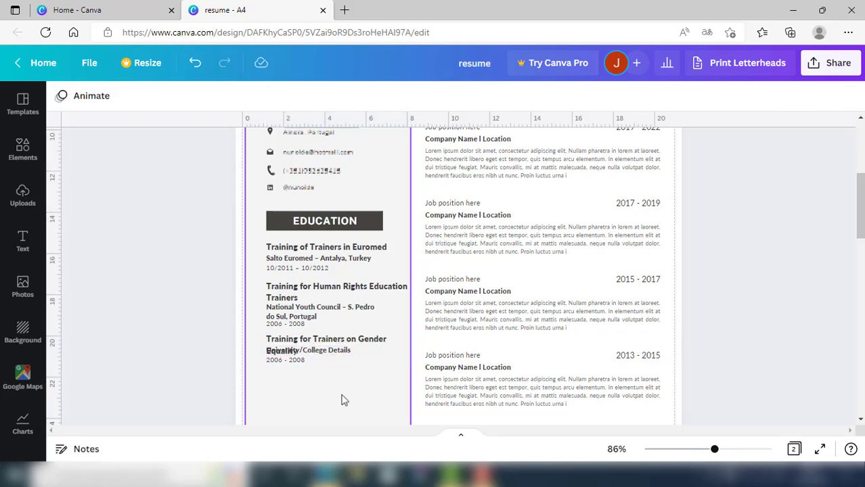
click(284, 342)
key(Right)
key(Right)
key(Right)
key(Right)
key(Right)
key(Right)
key(Right)
key(Right)
key(Right)
key(Right)
key(Right)
key(Right)
key(Right)
key(Right)
key(Right)
key(Right)
drag(254, 343, 270, 365)
key(Down)
key(Down)
key(Down)
key(Down)
key(Down)
key(Down)
key(Down)
key(Down)
key(Down)
key(Down)
key(Down)
key(Down)
key(Down)
key(Down)
key(Down)
key(Down)
key(Down)
key(Down)
key(Down)
key(Down)
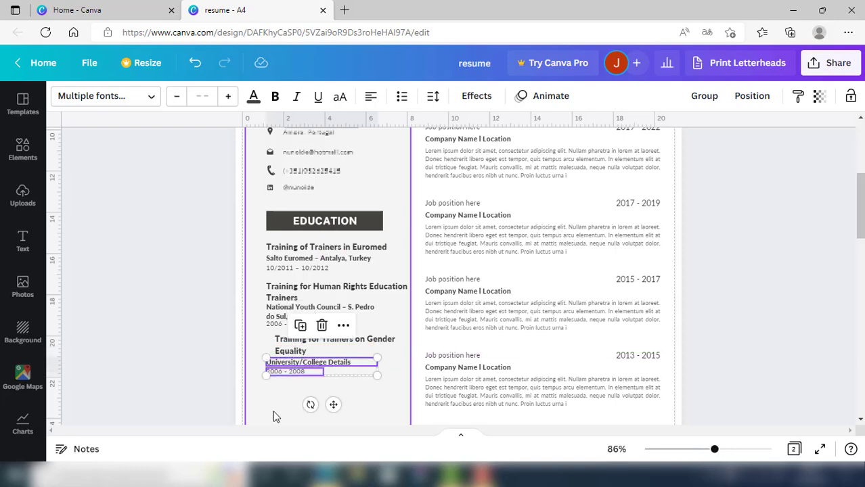
click(306, 348)
key(Left)
key(Left)
key(Left)
key(Left)
key(Left)
key(Left)
key(Left)
key(Left)
key(Left)
key(Left)
key(Left)
key(Left)
key(Left)
key(Left)
key(Left)
key(Left)
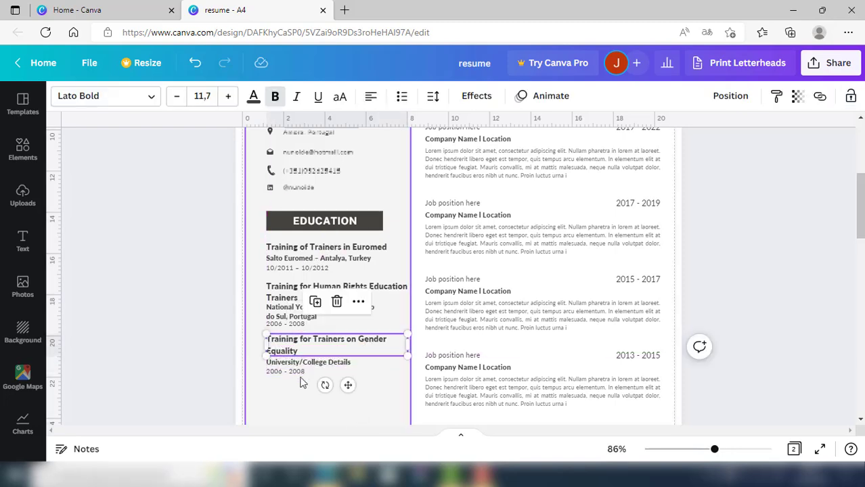
click(303, 401)
Replace University/College Details with the Talentus – Lisbon, Portugal line copied from Word, widening the box
click(326, 475)
click(363, 432)
click(352, 386)
drag(239, 361, 565, 370)
click(327, 476)
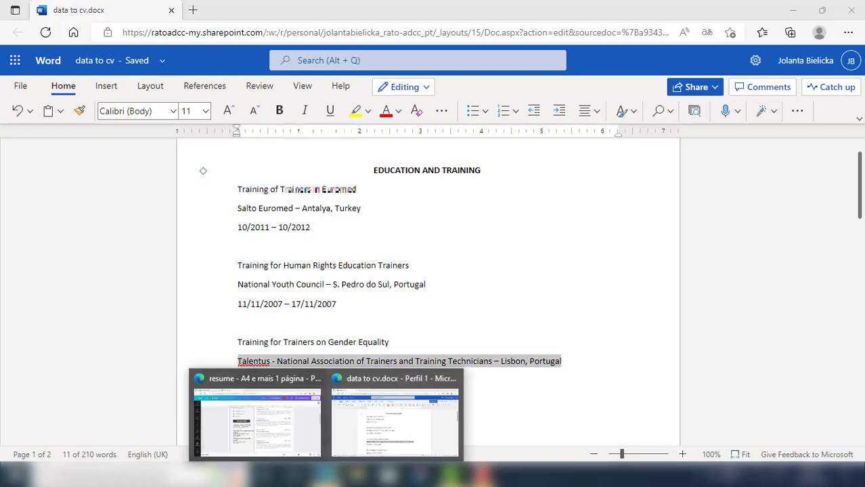
click(257, 415)
double_click(293, 366)
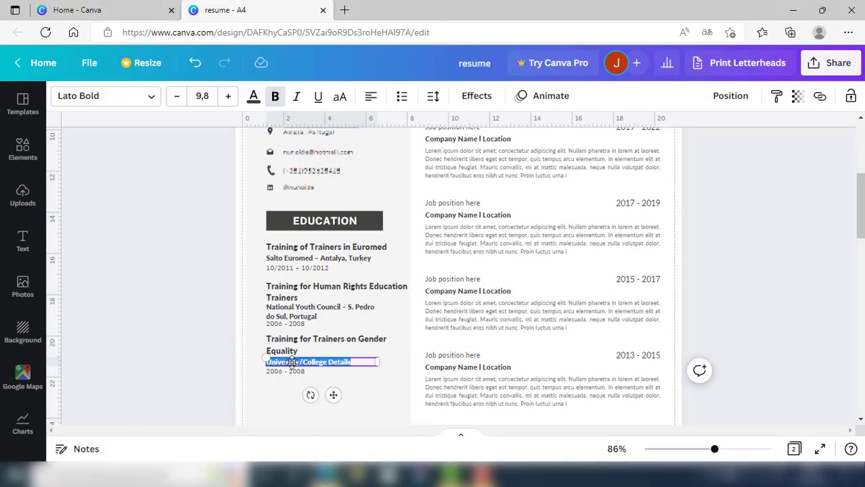
key(ctrl+v)
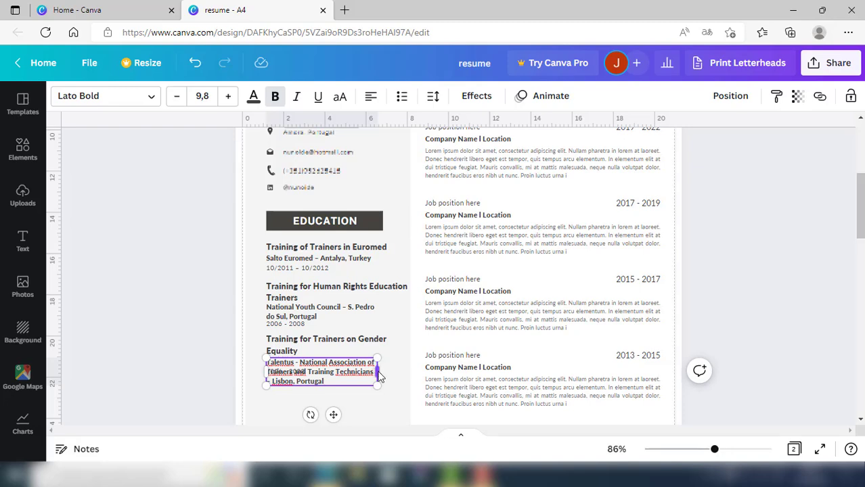
drag(377, 372, 412, 373)
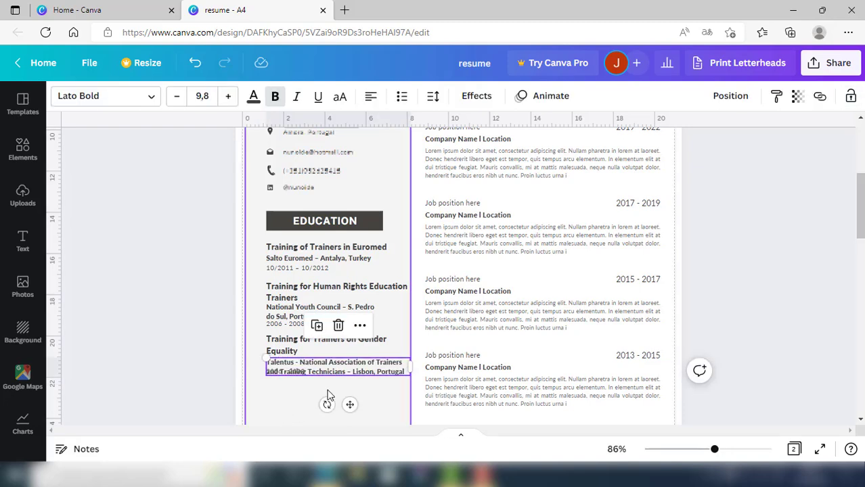
drag(327, 389, 330, 389)
click(271, 384)
Move the date line below the organisation line and realign the organisation text
click(271, 383)
drag(271, 380, 272, 385)
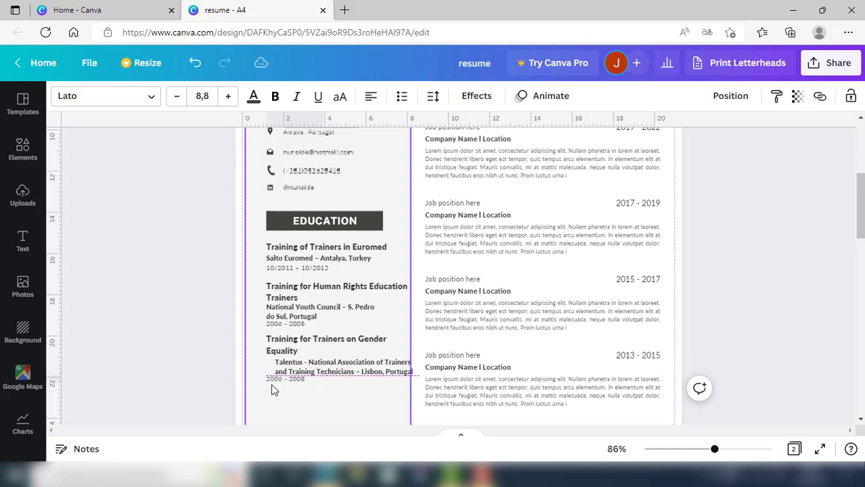
key(Down)
key(Down)
key(Down)
key(Down)
key(Down)
click(325, 372)
key(Left)
key(Left)
key(Left)
key(Left)
key(Left)
key(Left)
key(Left)
key(Left)
key(Left)
key(Left)
key(Left)
key(Left)
key(Left)
key(Left)
key(Left)
key(Left)
key(Left)
key(Left)
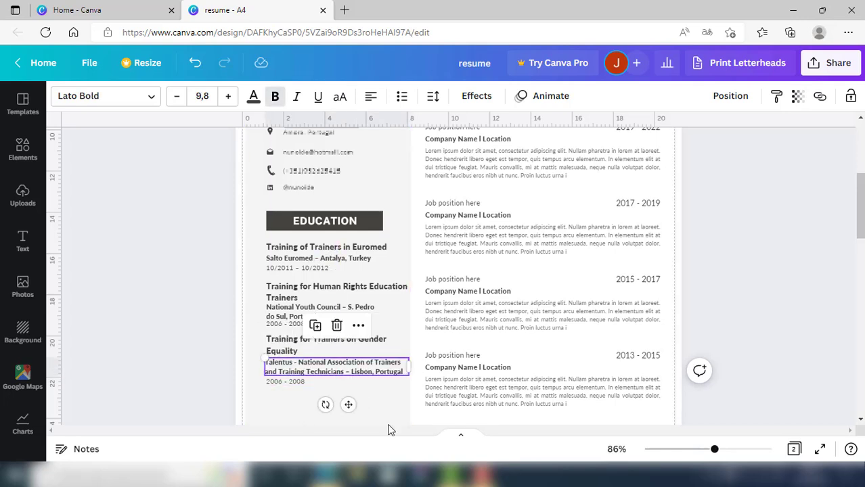
key(Right)
key(Right)
Replace 2006 - 2008 with the dates 24/05/2005 – 29/10/2005, widened to fit one line
click(328, 475)
click(362, 443)
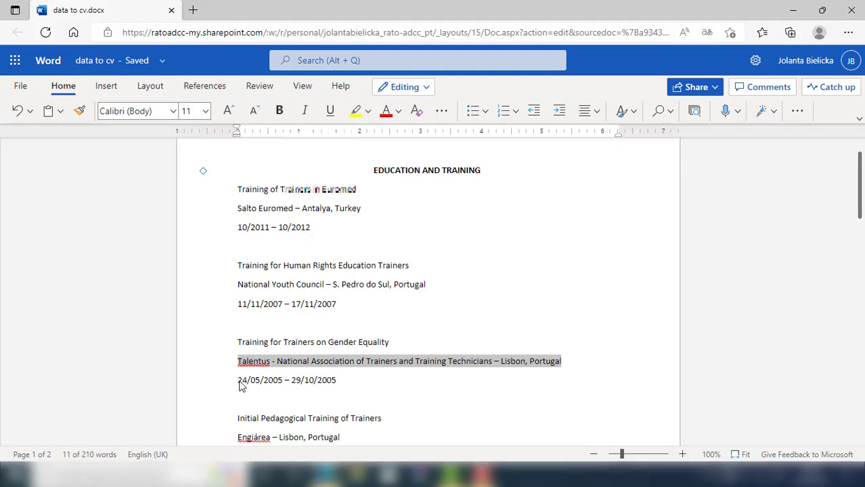
drag(240, 385, 337, 380)
click(327, 475)
click(276, 394)
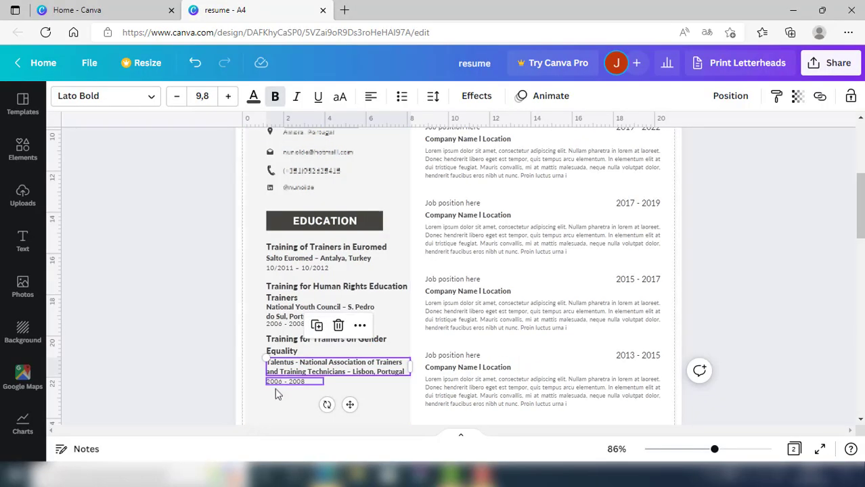
double_click(279, 381)
key(ctrl+v)
drag(325, 386, 356, 384)
click(369, 405)
Duplicate the three Gender Equality text boxes and place the copy evenly spaced just below the original
scroll(858, 231, down, 3)
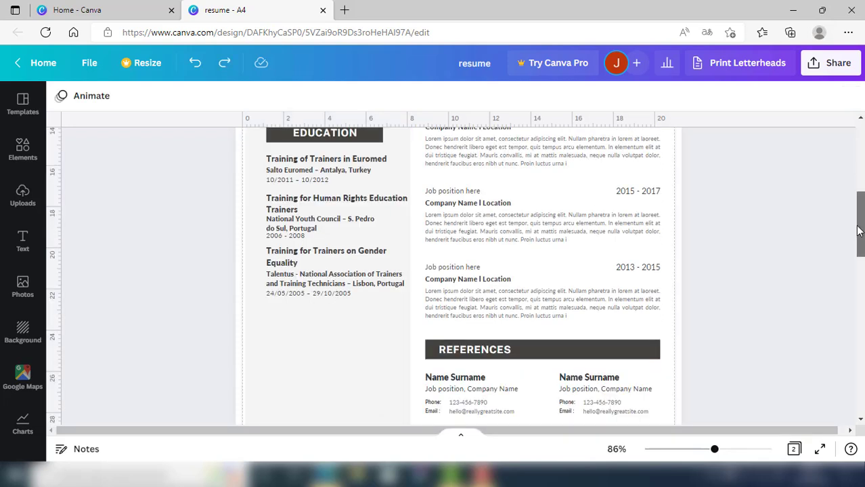
drag(857, 226, 857, 226)
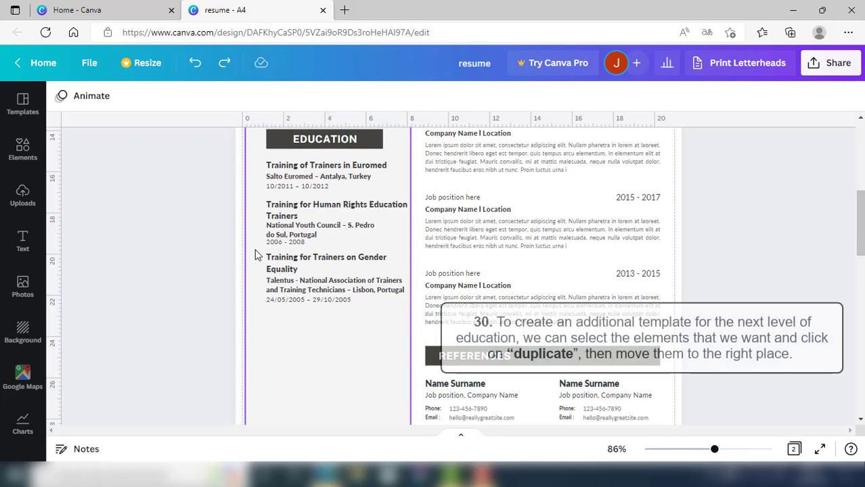
drag(256, 249, 341, 310)
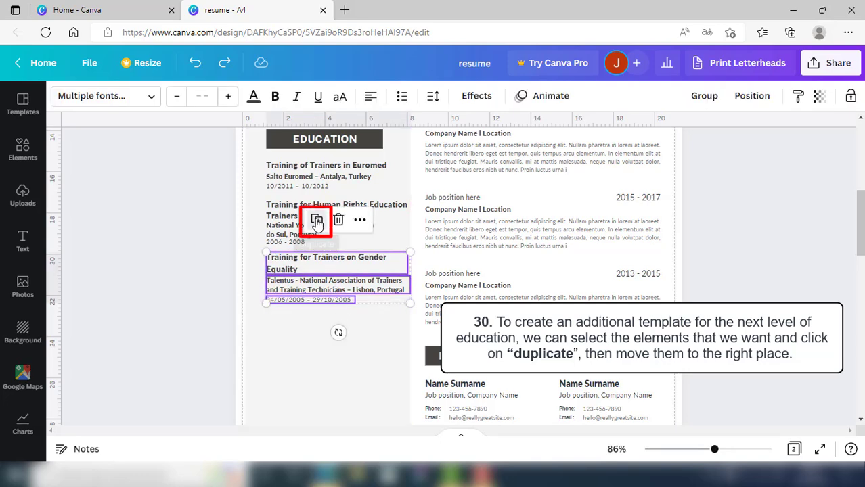
click(316, 222)
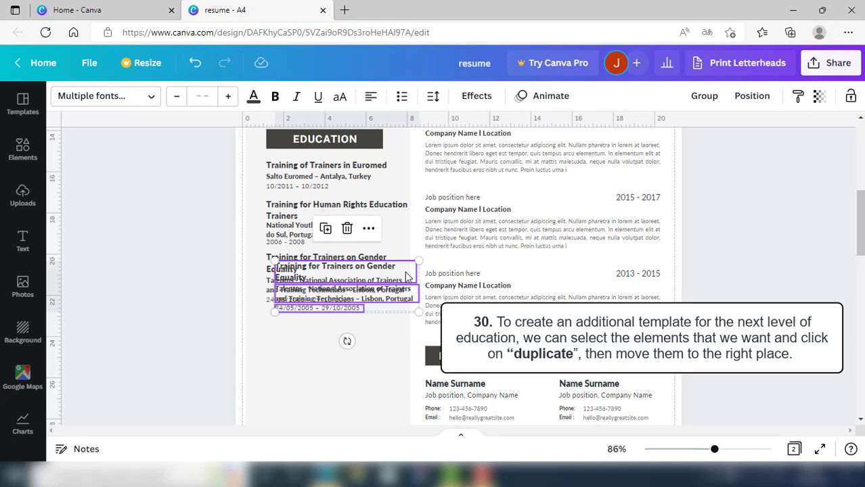
drag(406, 276, 397, 329)
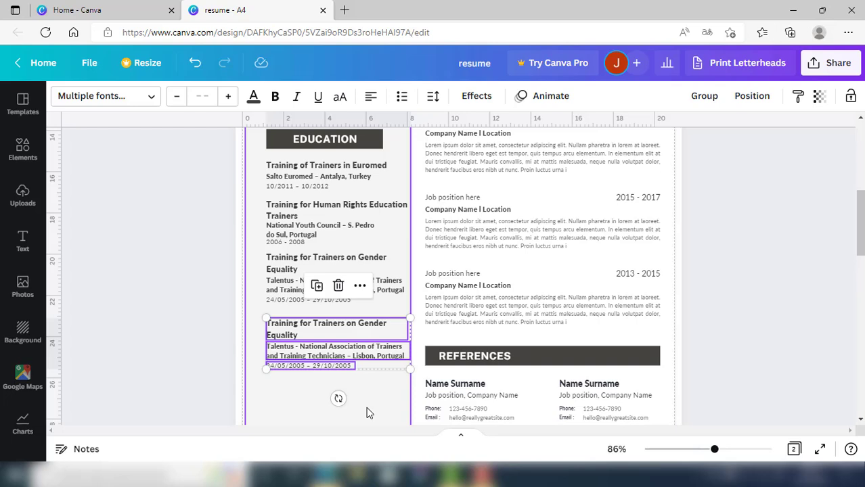
key(Up)
key(Up)
key(Up)
key(Up)
key(Up)
key(Up)
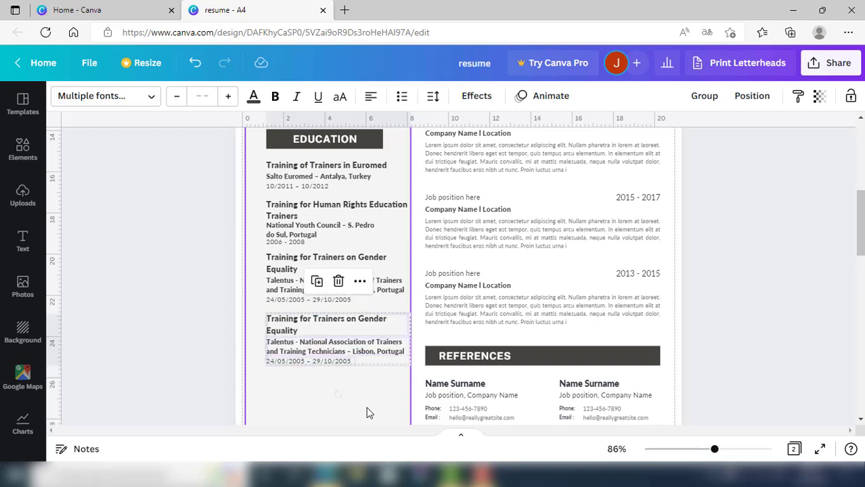
Replace the copied heading with 'Initial Pedagogical Training of Trainers' from the Word document
click(366, 413)
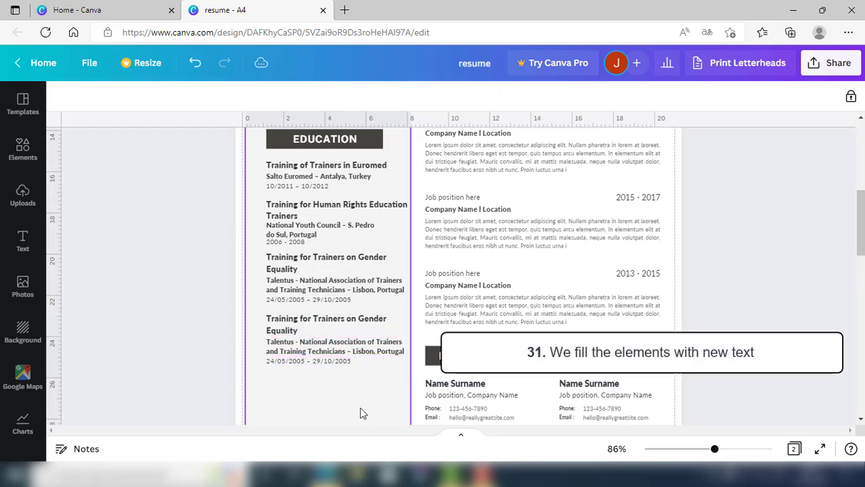
mouse_move(375, 475)
click(386, 421)
scroll(399, 385, down, 1)
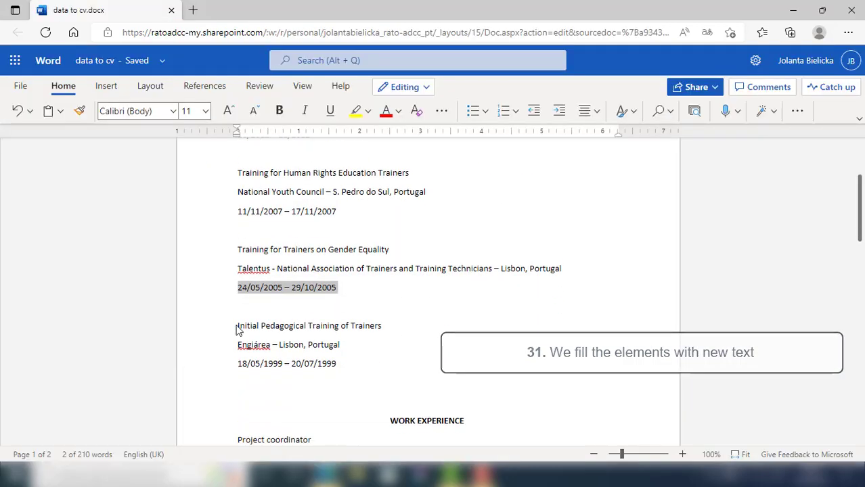
drag(238, 327, 382, 330)
click(265, 343)
click(247, 400)
mouse_move(326, 475)
click(303, 437)
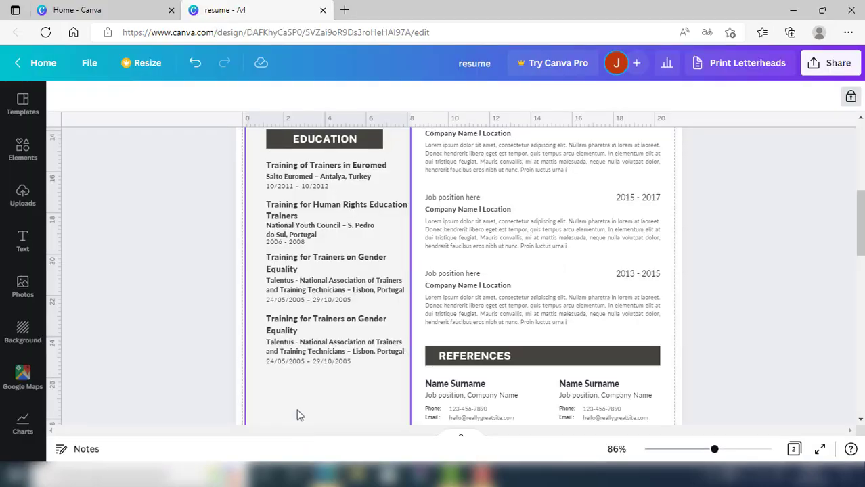
click(294, 326)
double_click(294, 326)
key(ctrl+v)
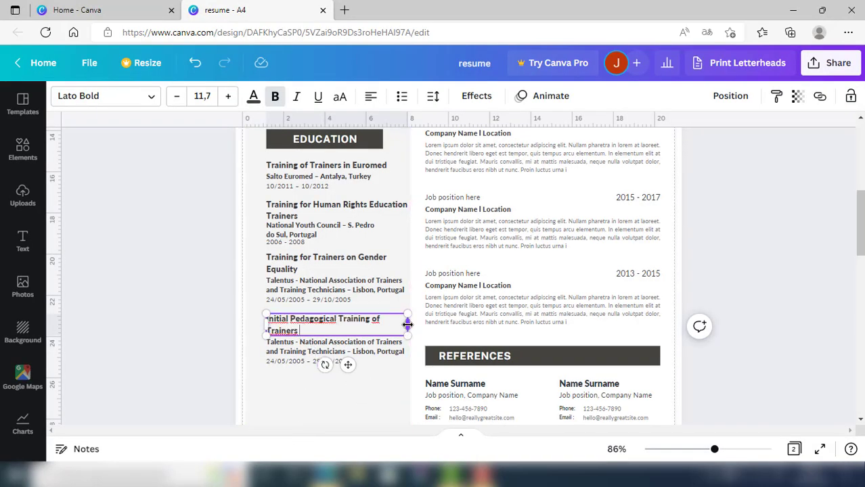
click(351, 418)
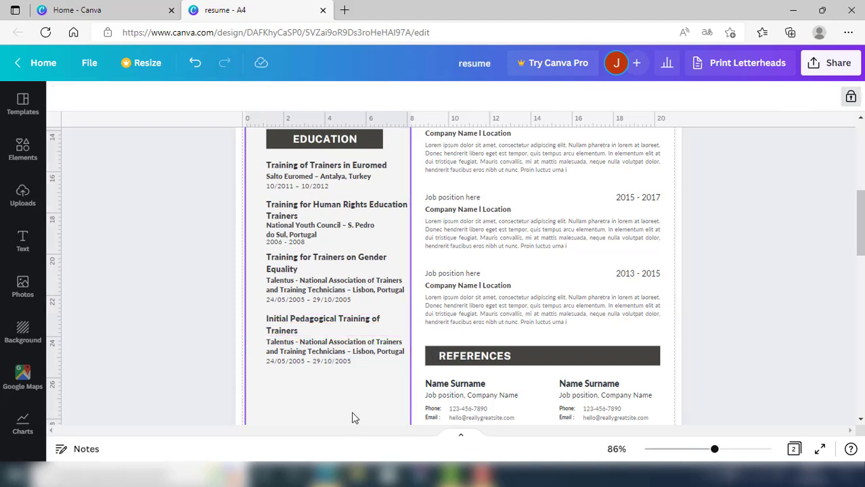
Paste 'Engiárea – Lisbon, Portugal' over the last entry's location line
click(387, 440)
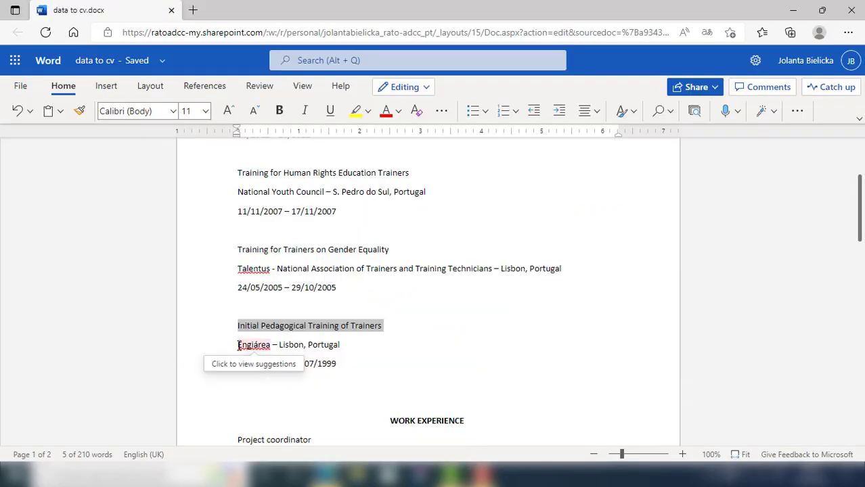
drag(241, 347, 346, 345)
key(ctrl+c)
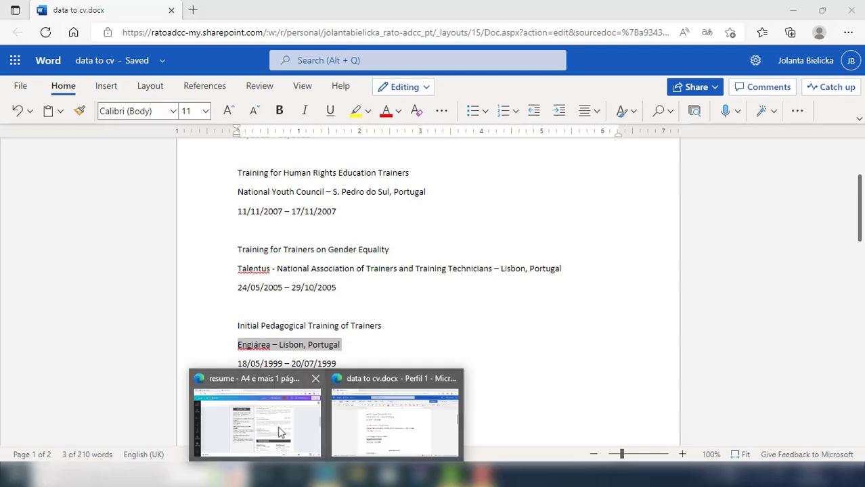
click(254, 423)
triple_click(286, 350)
key(ctrl+v)
click(306, 398)
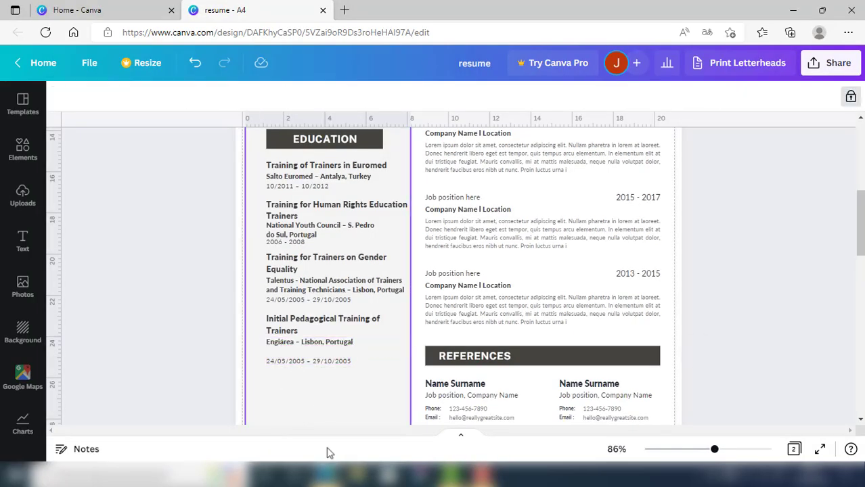
Paste the dates 18/05/1999 – 20/07/1999 over the last entry's date line
click(325, 474)
click(361, 429)
drag(239, 363, 334, 363)
key(ctrl+c)
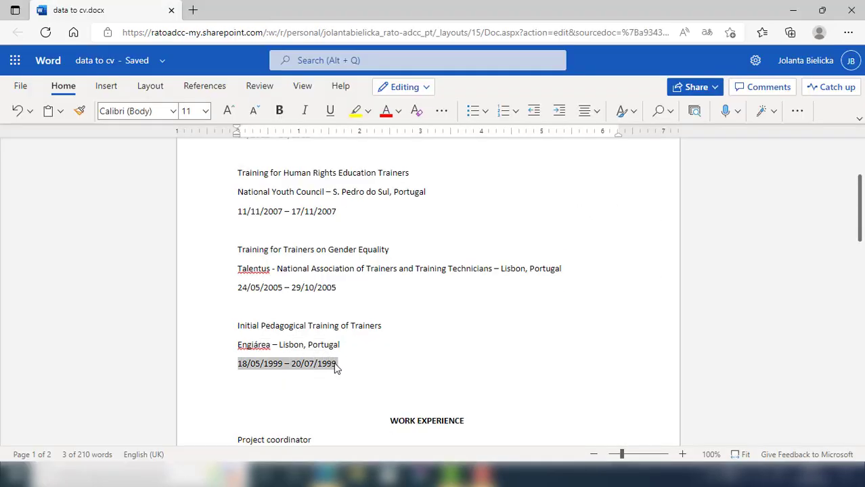
click(326, 474)
click(296, 447)
triple_click(294, 363)
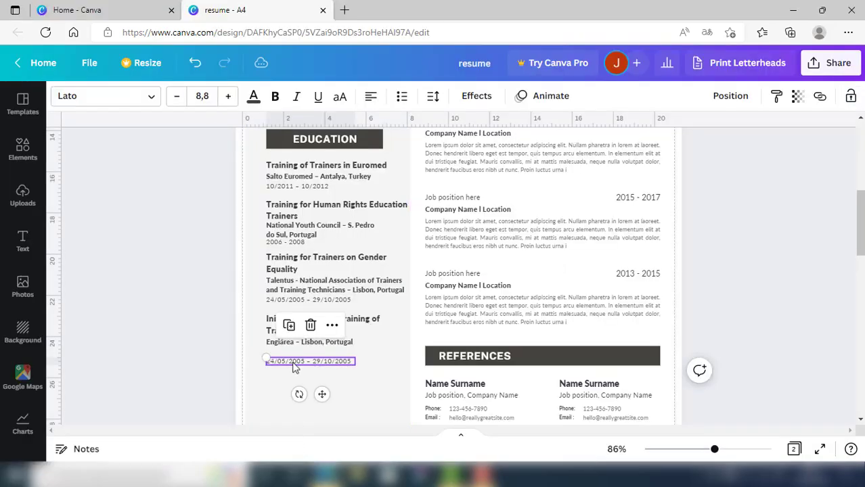
key(ctrl+v)
click(359, 389)
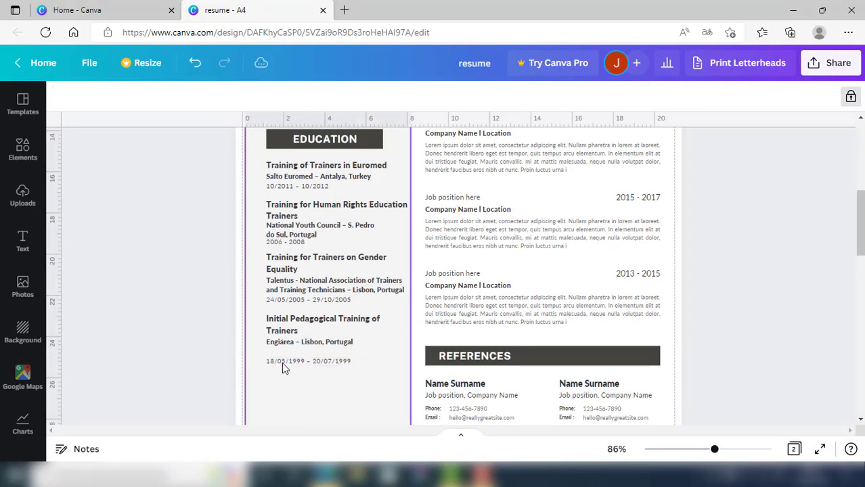
click(283, 363)
Nudge the last entry's date box up twice so it sits under the Engiárea location line
key(Up)
key(Up)
key(Up)
key(Up)
key(Up)
key(Up)
key(Up)
key(Up)
key(Up)
key(Up)
key(Up)
key(Up)
key(Up)
key(Up)
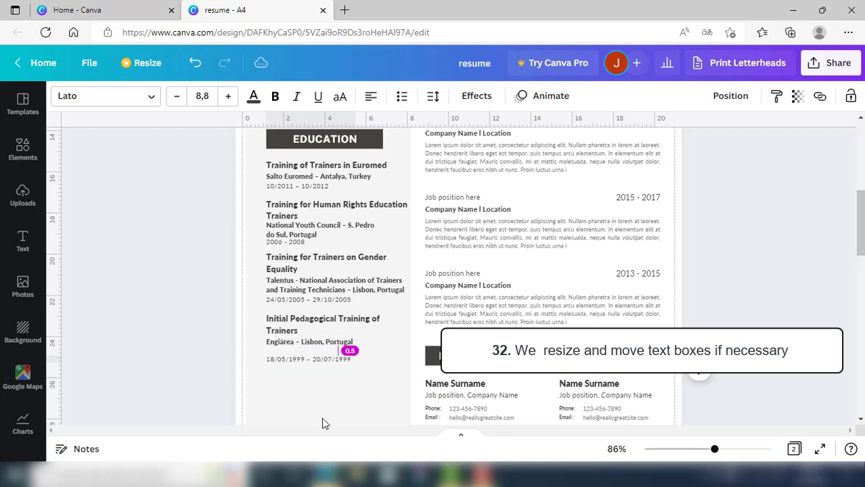
key(Up)
key(Up)
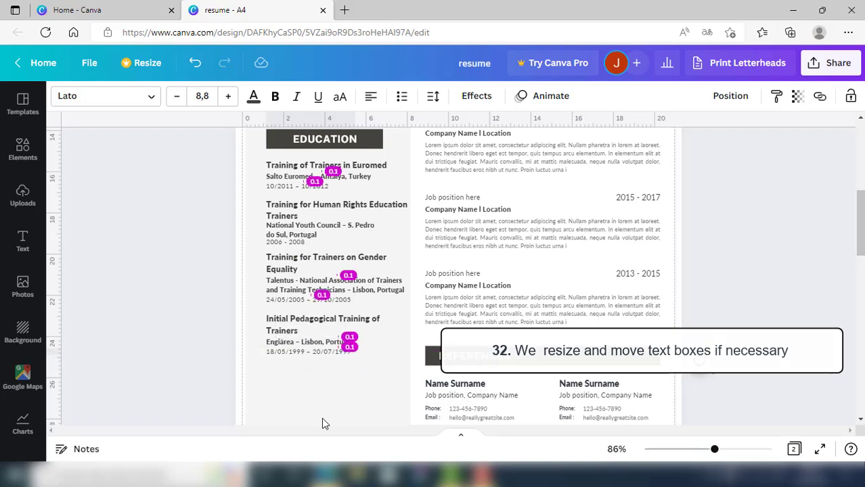
click(381, 404)
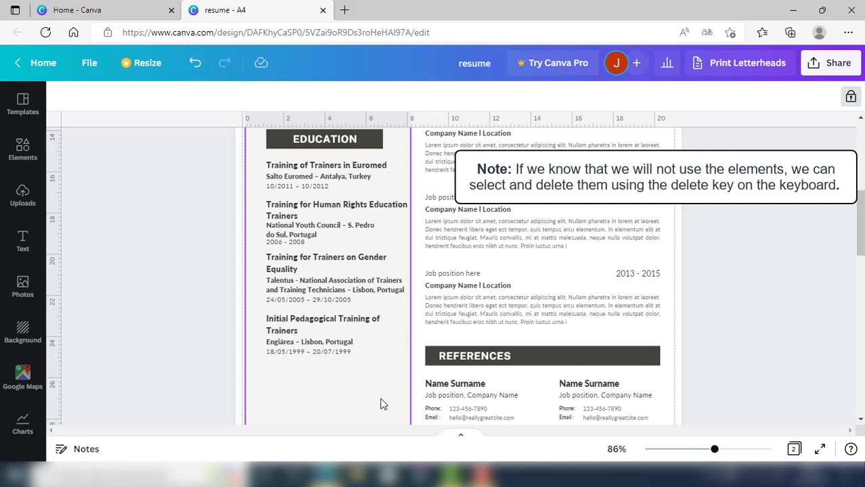
click(434, 335)
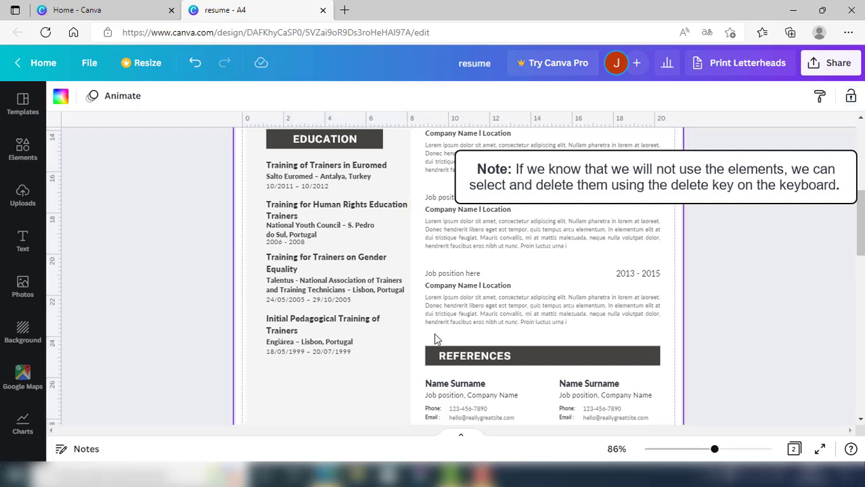
drag(860, 209, 860, 227)
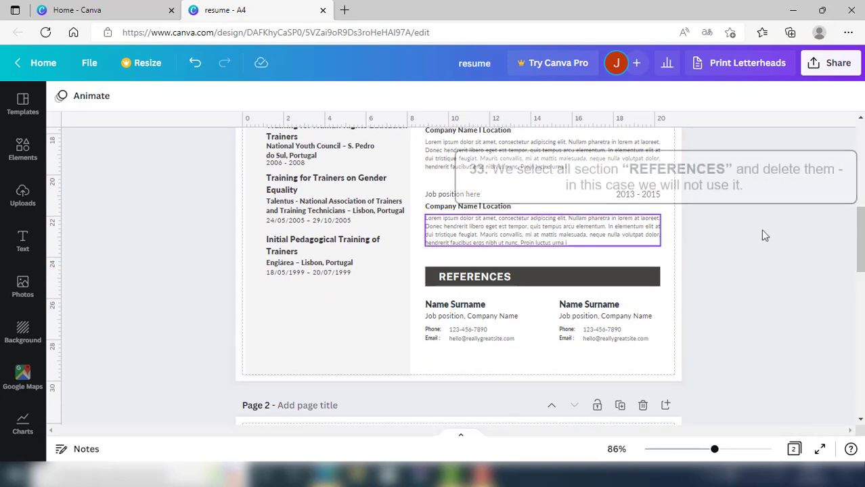
Marquee-select the REFERENCES heading with both contact blocks and delete them
drag(418, 259, 652, 354)
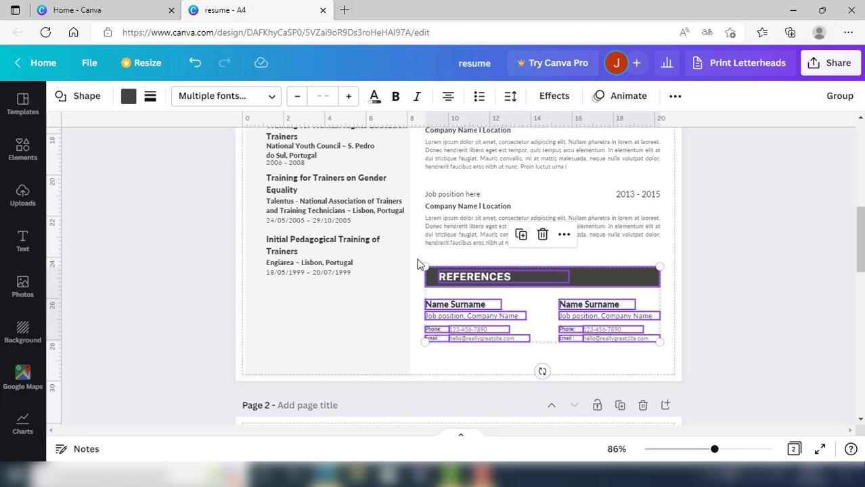
key(Delete)
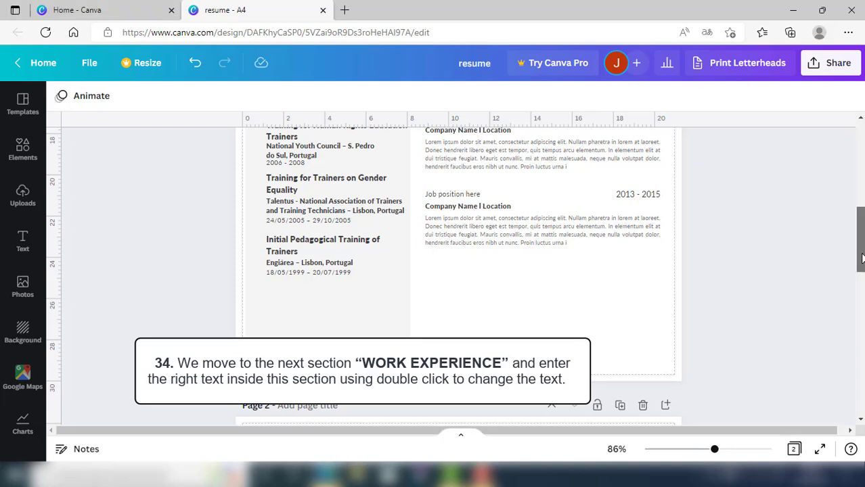
Replace the first 'Job position here' placeholder with 'Project coordinator' from Word
drag(861, 258, 854, 212)
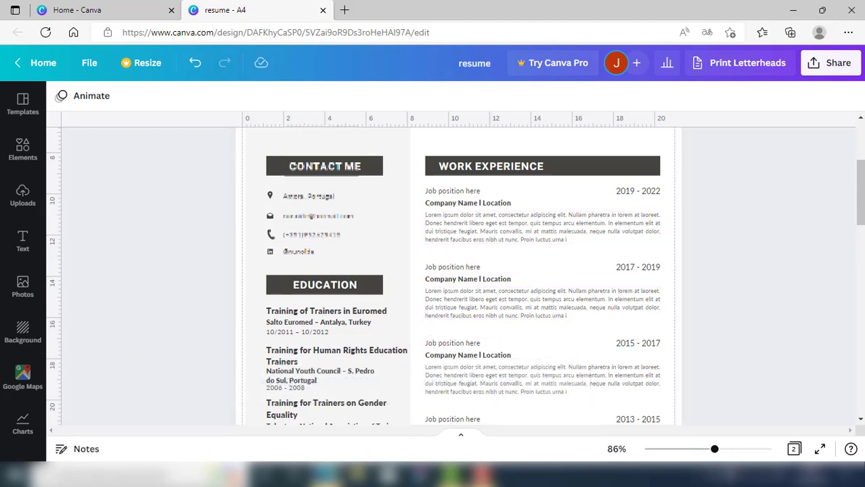
click(327, 475)
click(345, 439)
scroll(321, 378, down, 3)
click(238, 254)
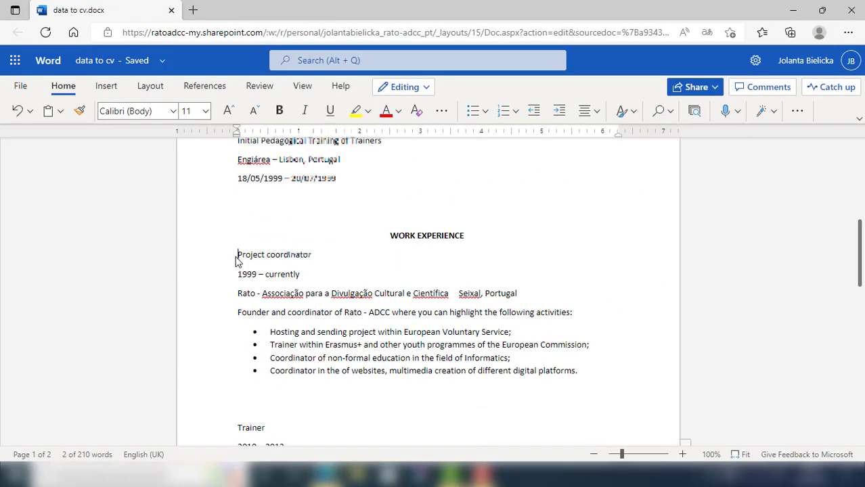
drag(237, 254, 314, 255)
key(ctrl+c)
click(326, 474)
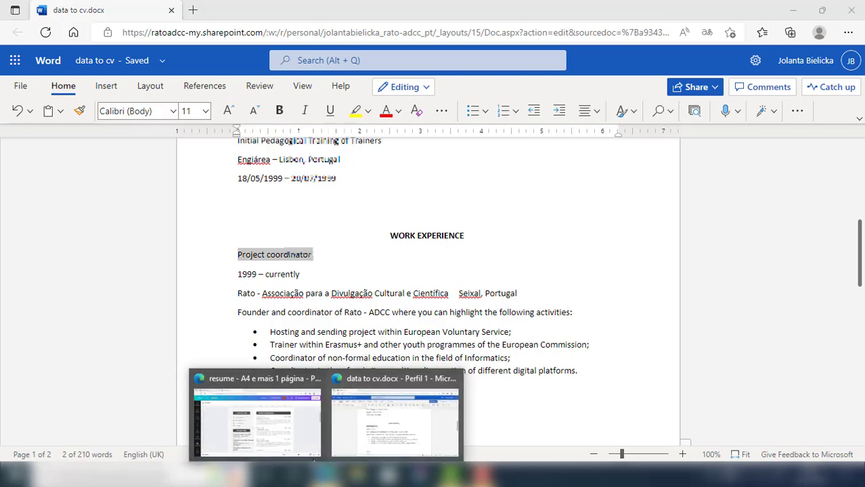
click(321, 383)
triple_click(452, 191)
key(ctrl+v)
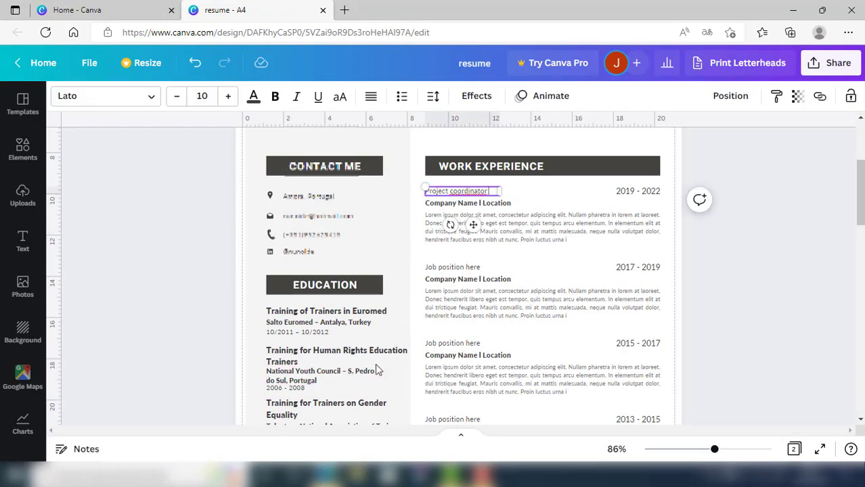
Replace the 2019 - 2022 date with '1999 – currently'
click(327, 475)
click(392, 378)
drag(238, 273, 299, 274)
key(ctrl+c)
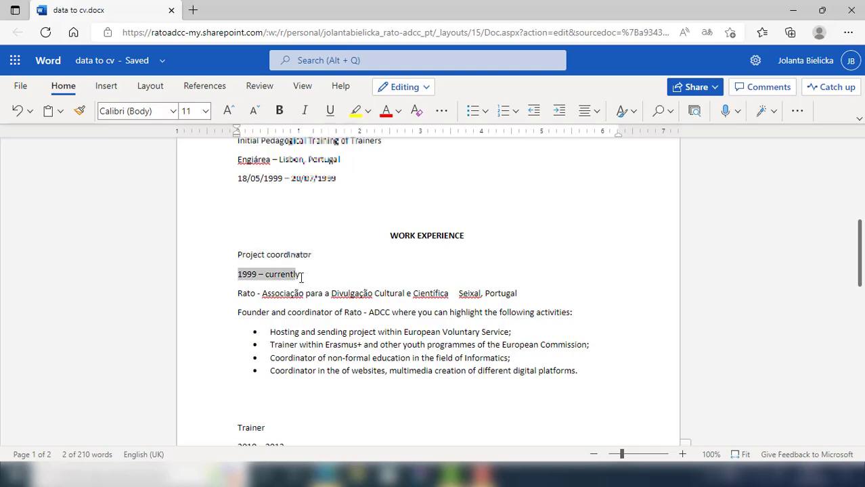
click(326, 475)
click(257, 416)
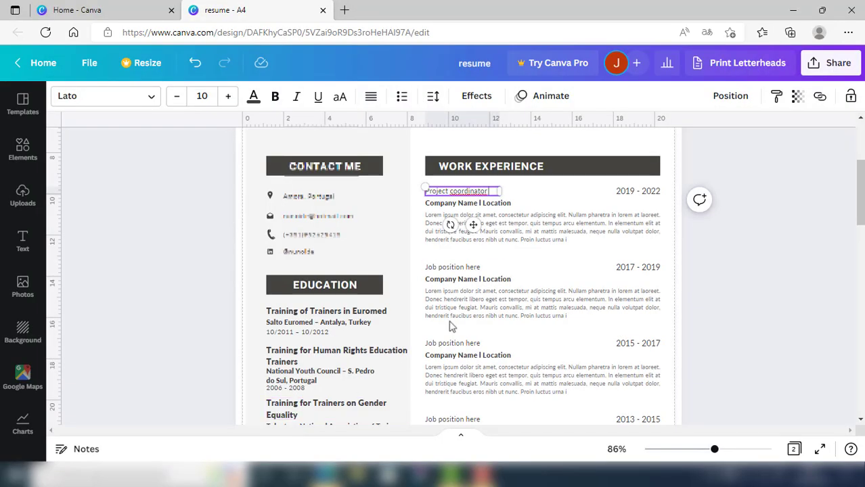
triple_click(641, 192)
key(ctrl+v)
Paste the Rato organisation line over Company Name | Location, wrapping it to two lines above the paragraph
click(326, 475)
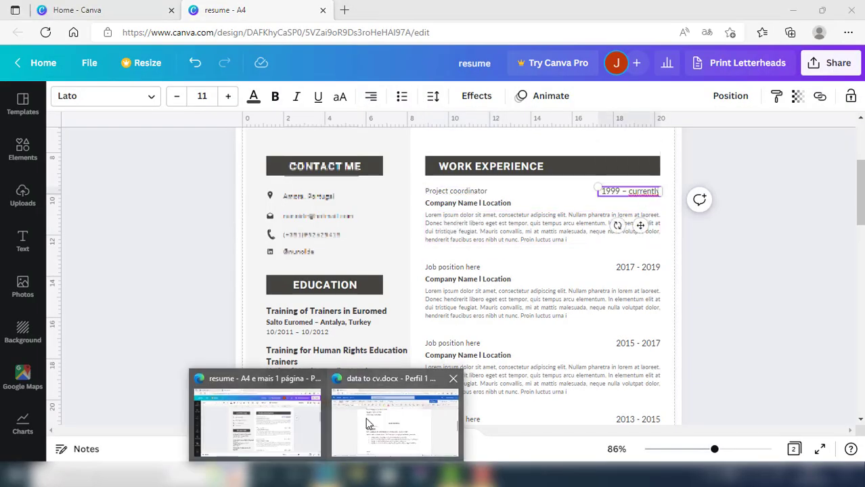
click(393, 406)
drag(238, 293, 515, 289)
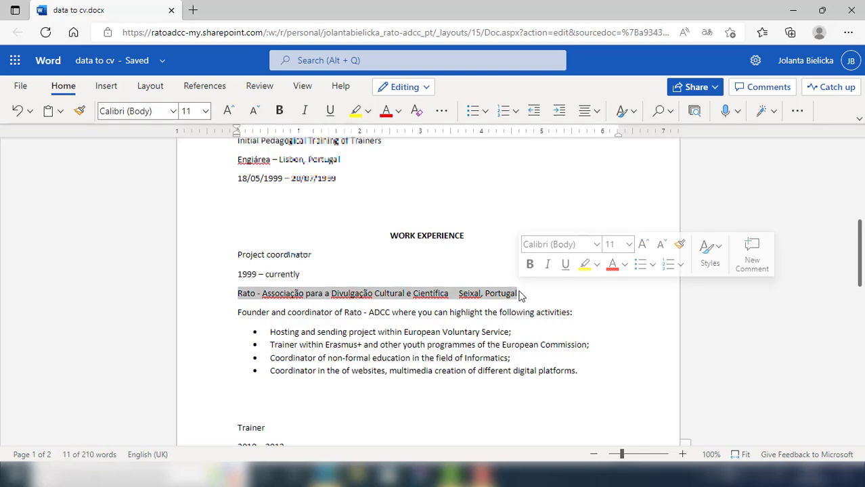
click(326, 475)
click(257, 416)
triple_click(476, 202)
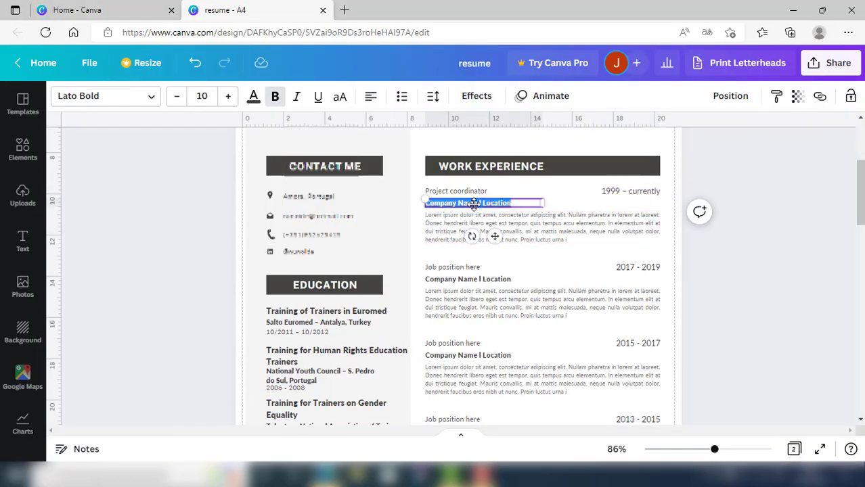
text(Rato - Associação para a Divulgação Cultural e Científica Seixal, Portugal)
drag(545, 211, 633, 210)
click(554, 247)
drag(543, 227, 543, 235)
Replace the lorem paragraph with the Founder paragraph and four bullets, moving the second job entry below
mouse_move(323, 475)
click(393, 392)
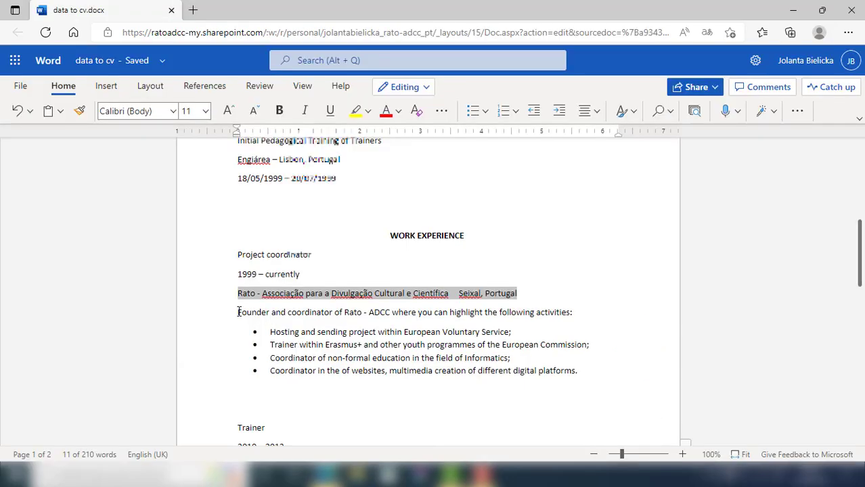
drag(238, 312, 579, 375)
key(ctrl+c)
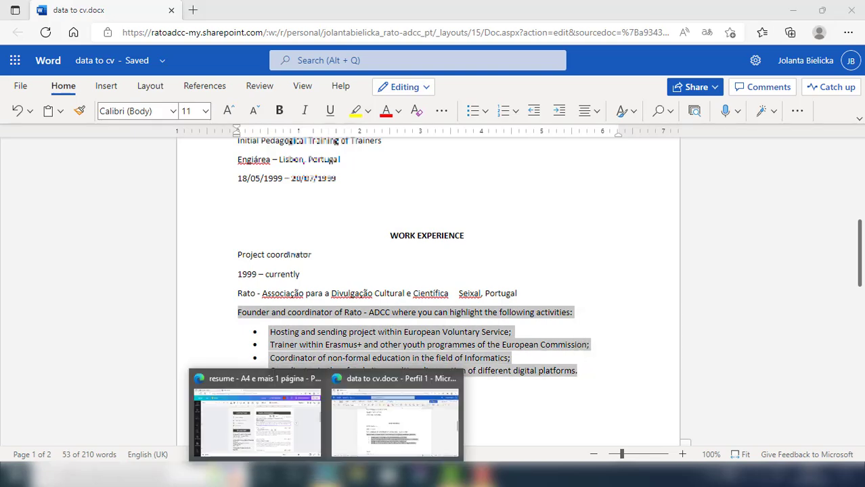
click(257, 413)
click(546, 232)
key(ctrl+v)
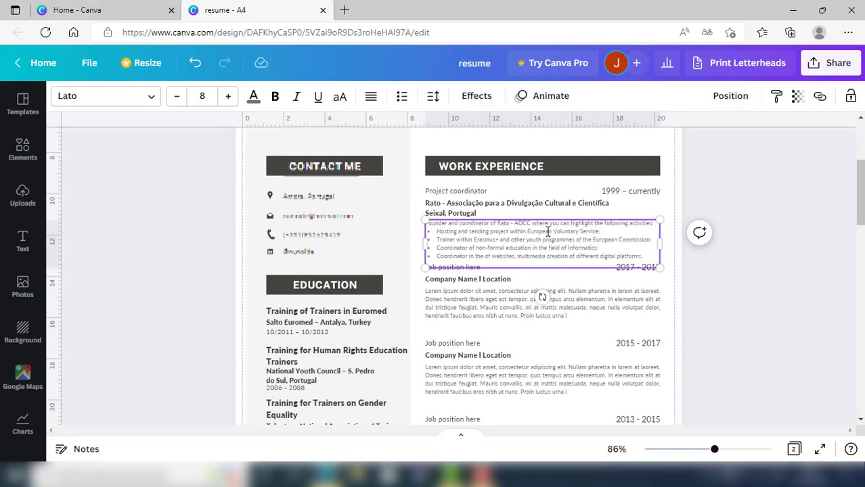
click(561, 281)
drag(422, 266, 480, 269)
drag(509, 344, 510, 348)
click(585, 337)
Replace the second entry's job title placeholder with Trainer from the Word notes
mouse_move(326, 477)
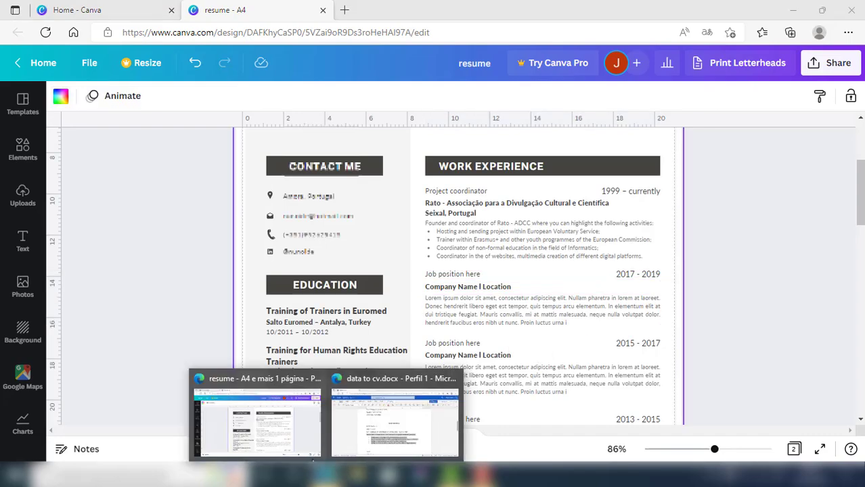
click(352, 437)
scroll(239, 289, down, 2)
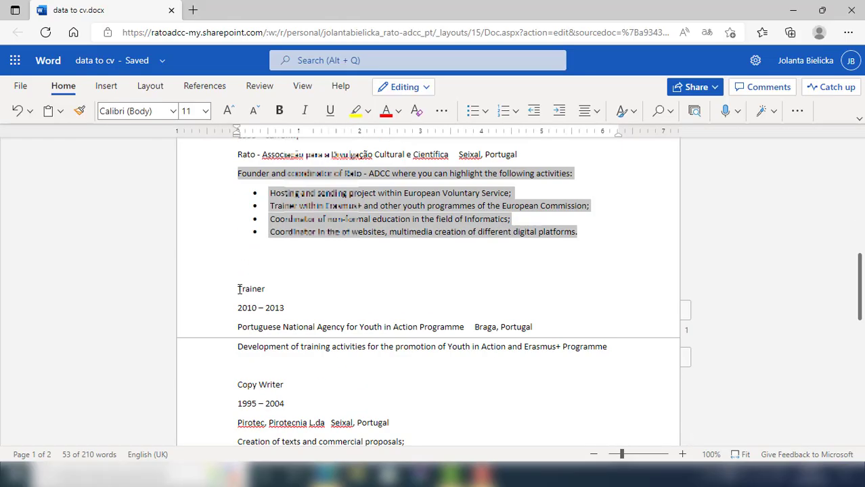
double_click(238, 289)
mouse_move(332, 474)
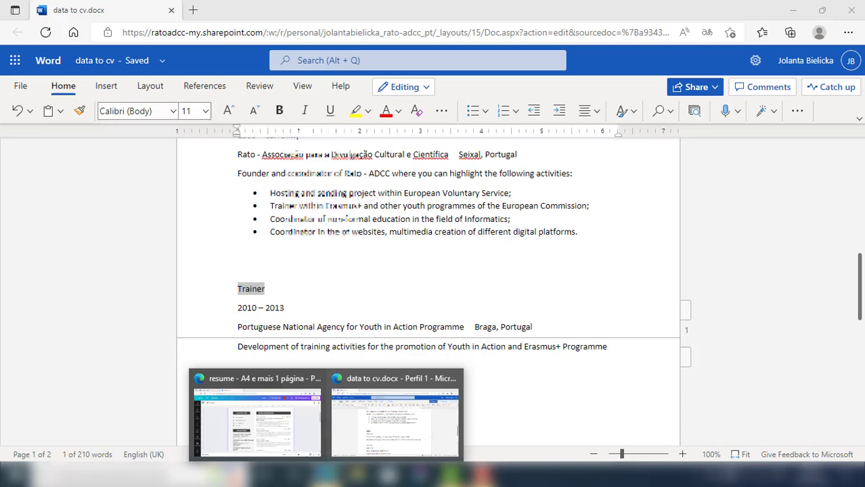
click(278, 430)
double_click(451, 274)
key(ctrl+v)
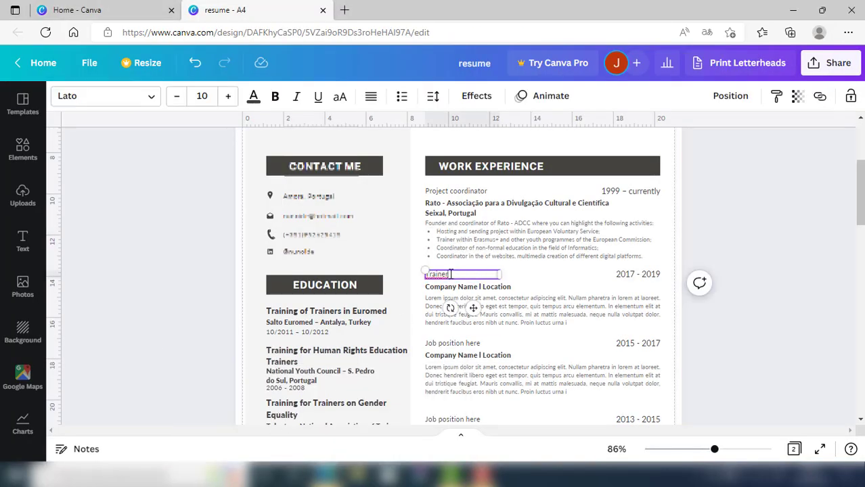
Replace the 2017 - 2019 date with 2010 – 2013
click(346, 424)
triple_click(269, 308)
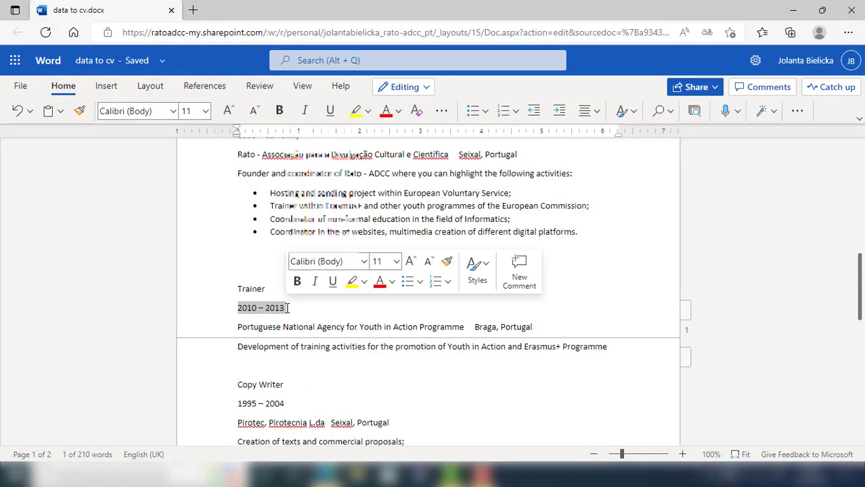
mouse_move(333, 473)
click(295, 437)
double_click(624, 274)
key(ctrl+v)
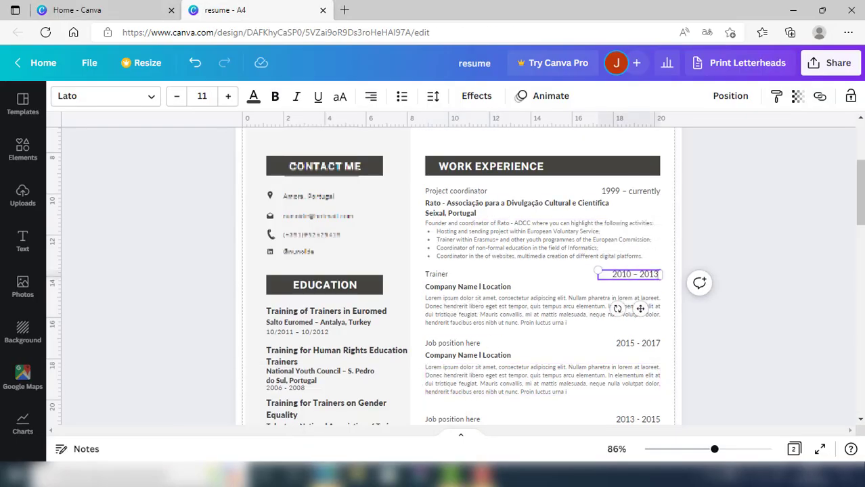
Paste 'Portuguese National Agency for Youth in Action Programme, Braga' as the company, widen it, and lower the description
click(395, 420)
drag(238, 326, 532, 327)
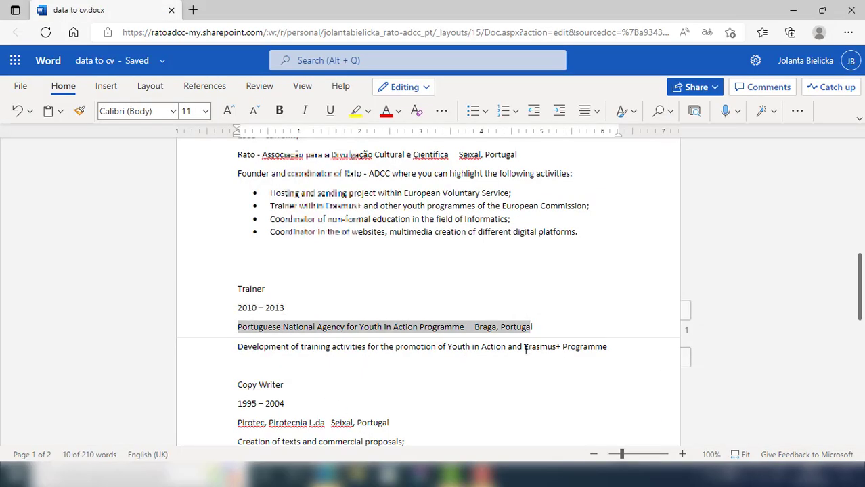
key(ctrl+c)
click(271, 423)
double_click(473, 287)
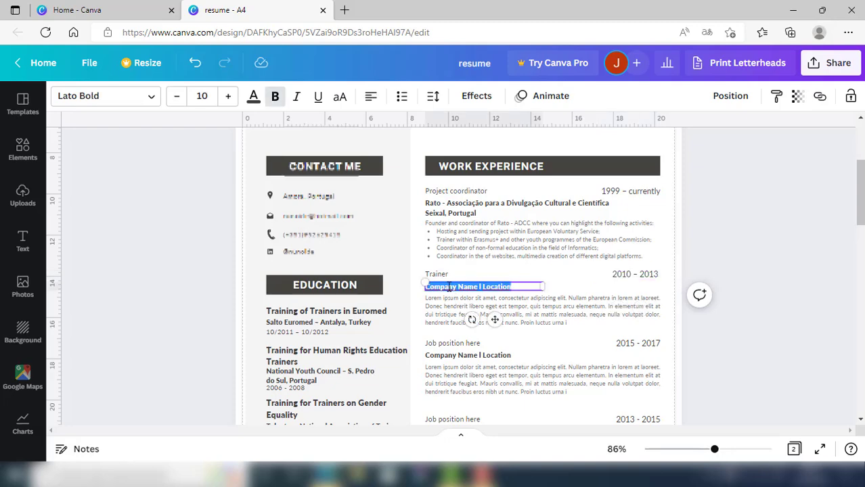
key(ctrl+v)
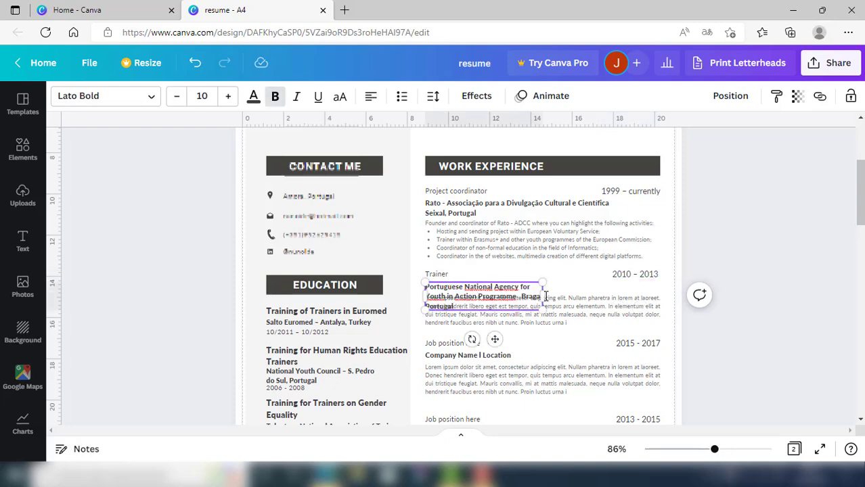
drag(544, 295, 629, 287)
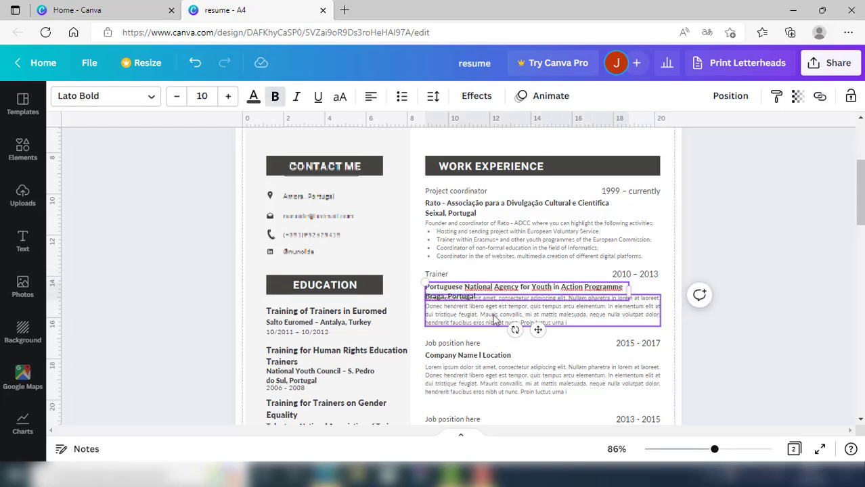
drag(481, 311, 479, 316)
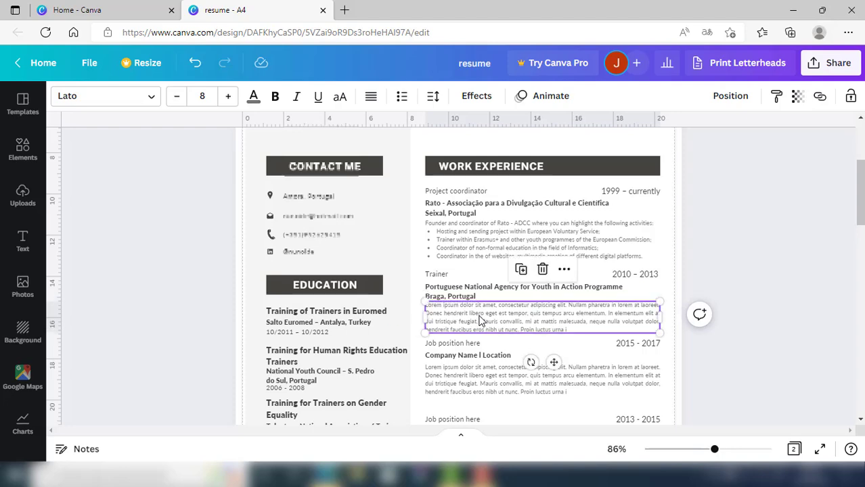
Paste the Development of training activities line as the Trainer description
mouse_move(326, 473)
click(344, 438)
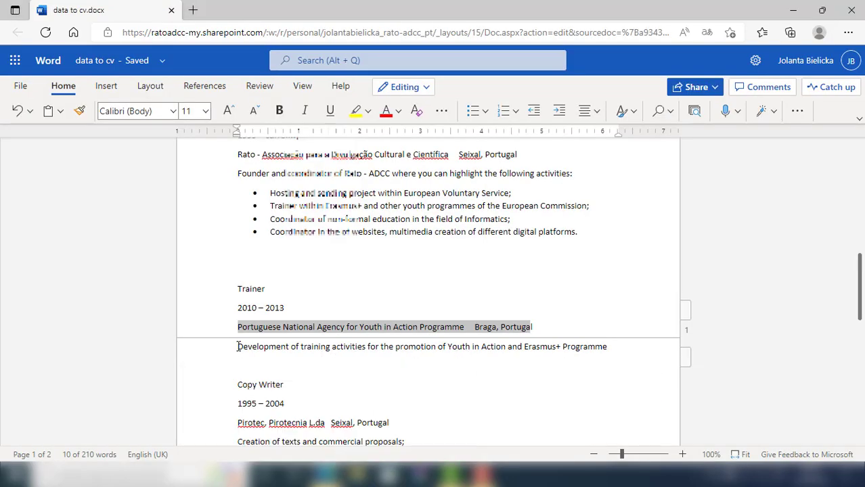
drag(237, 346, 609, 348)
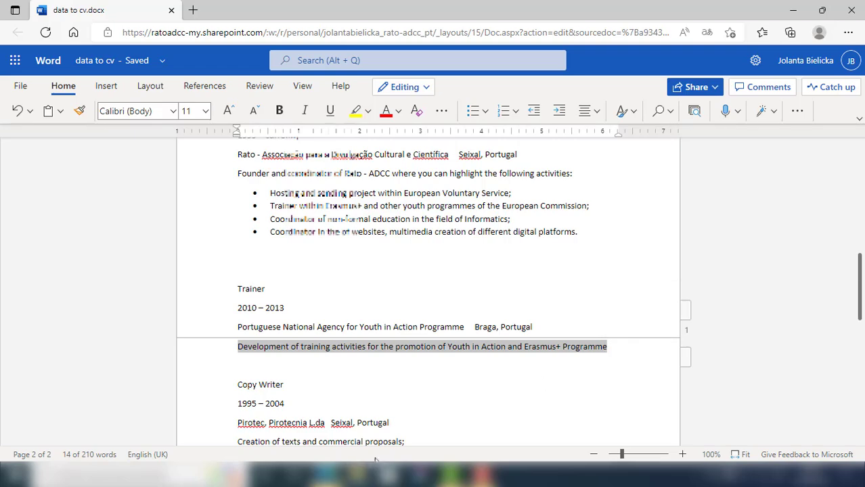
mouse_move(365, 474)
click(250, 392)
key(ctrl+v)
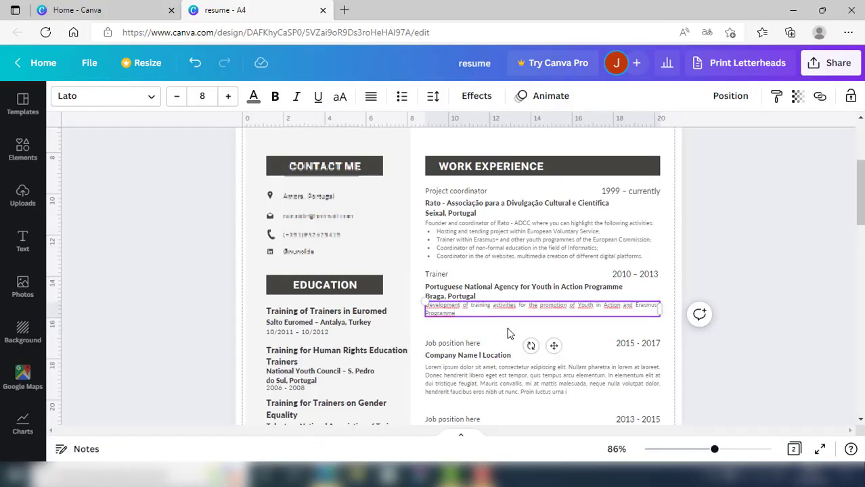
click(509, 333)
Replace the next Job position here placeholder with Copy Writer
mouse_move(332, 477)
click(346, 432)
drag(238, 385, 284, 386)
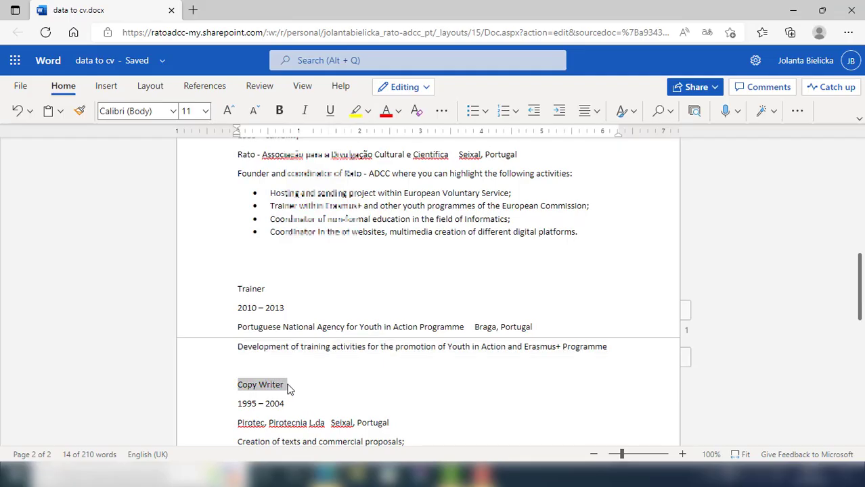
click(257, 413)
double_click(456, 341)
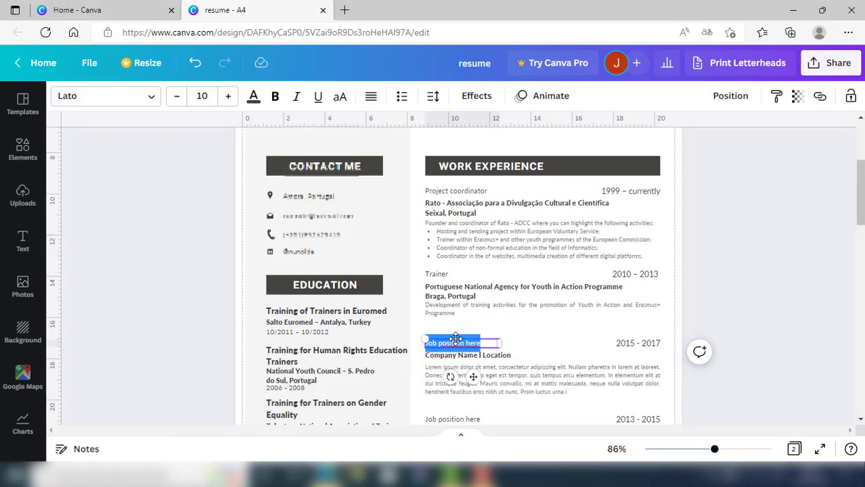
key(ctrl+v)
click(511, 335)
Replace the 2015 - 2017 date with 1995 – 2004
click(328, 475)
click(361, 448)
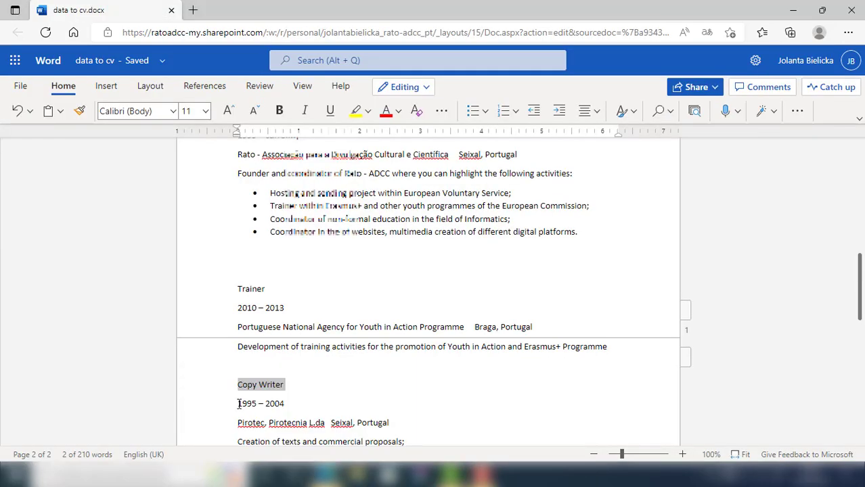
drag(238, 404, 283, 396)
drag(238, 265, 285, 267)
key(ctrl+c)
click(328, 474)
click(274, 436)
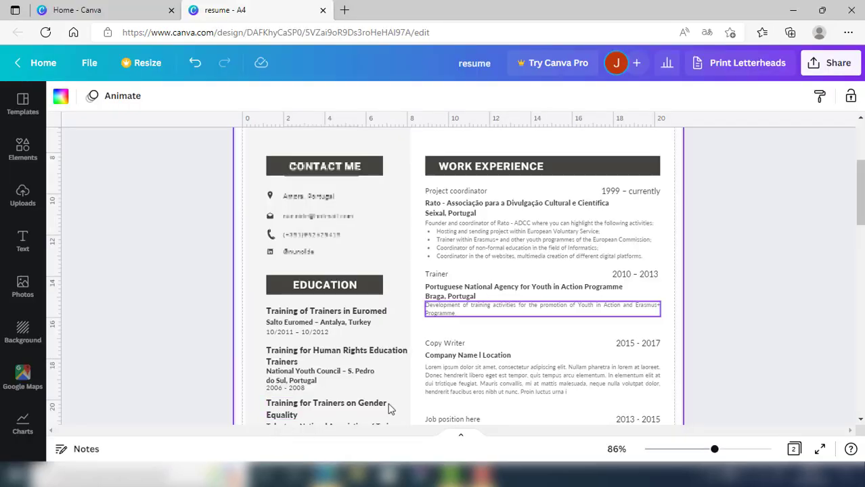
double_click(628, 346)
key(ctrl+v)
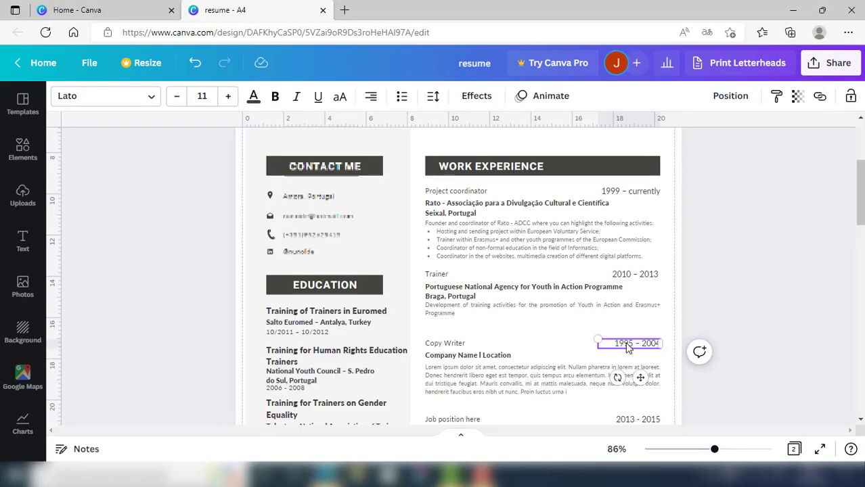
click(329, 474)
Paste 'Pirotec, Pirotecnia L.da, Seixal' as the company and narrow the box so Seixal wraps
click(369, 436)
click(238, 286)
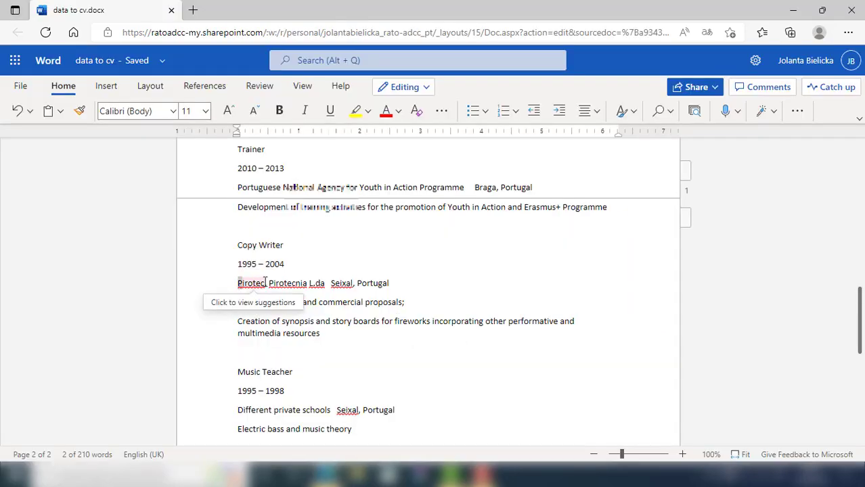
drag(365, 283, 239, 288)
key(ctrl+c)
click(327, 474)
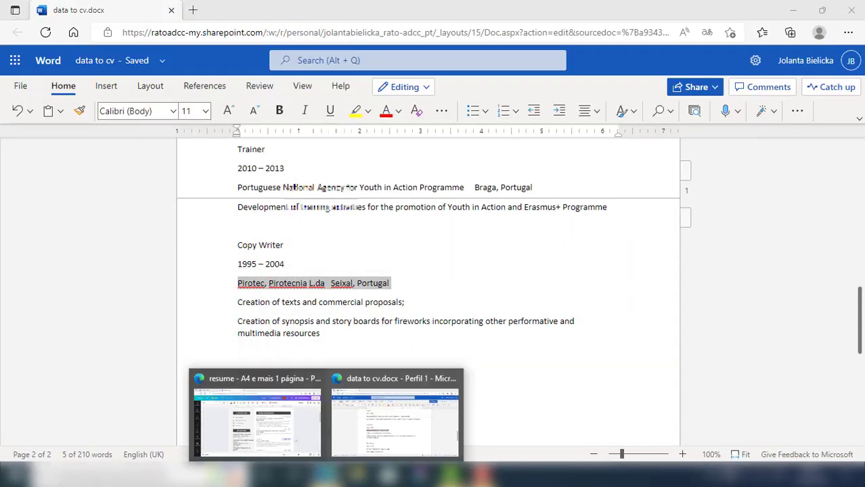
click(257, 416)
double_click(453, 356)
key(ctrl+v)
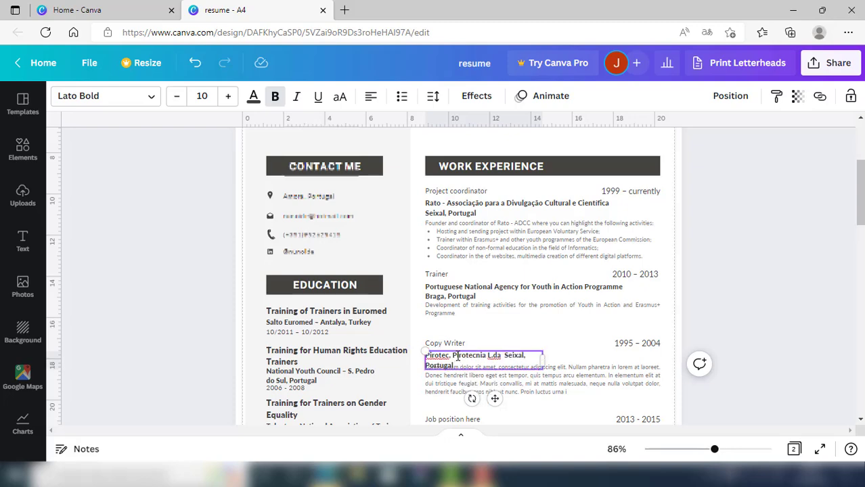
drag(542, 360, 551, 389)
click(556, 354)
Replace the Lorem ipsum paragraph with the two Copy Writer duty lines
click(327, 475)
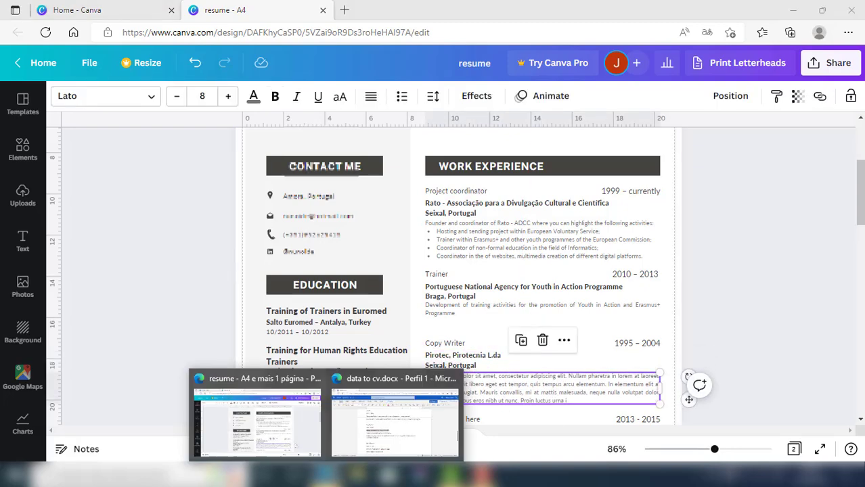
click(394, 414)
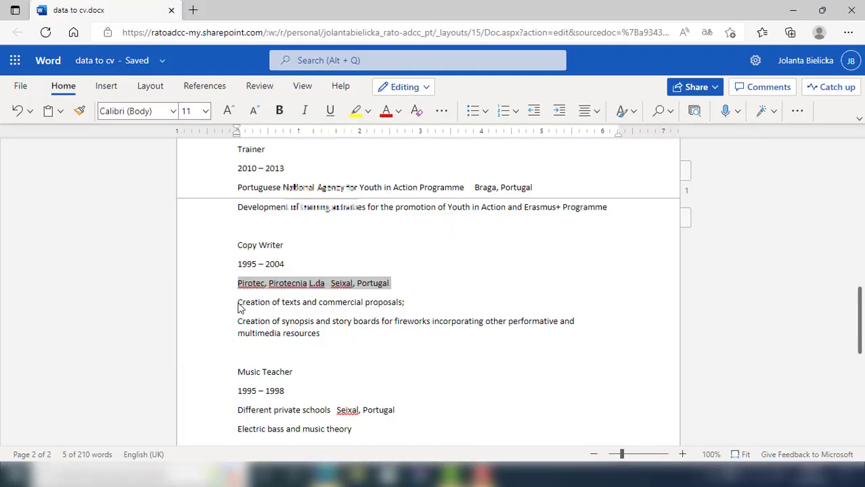
drag(240, 308, 322, 334)
key(ctrl+c)
click(327, 474)
double_click(465, 386)
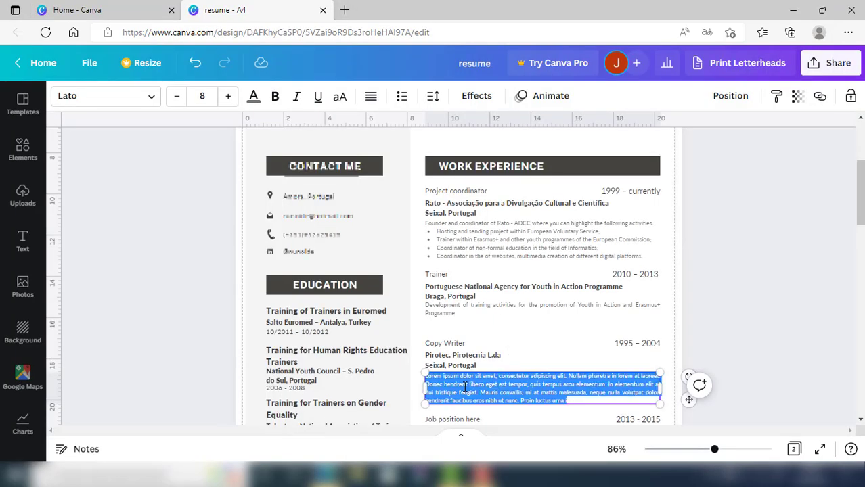
key(ctrl+v)
click(566, 416)
Select the Music Teacher title line in the Word notes
drag(860, 207, 862, 236)
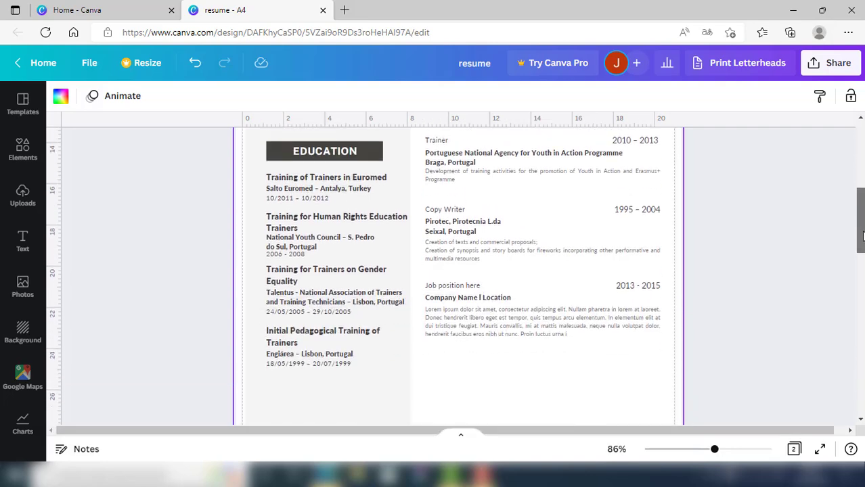
mouse_move(327, 474)
click(395, 414)
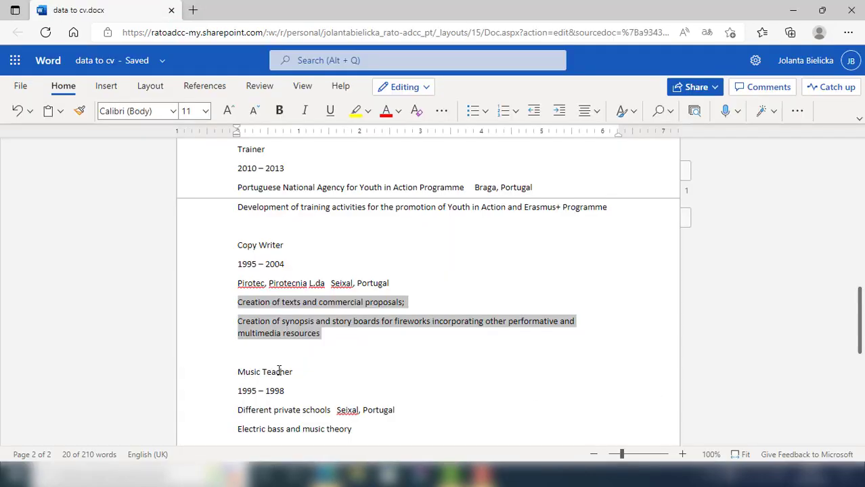
triple_click(279, 372)
Set the last entry's title to Music Teacher and its date to 1995 – 1998
click(254, 386)
double_click(443, 264)
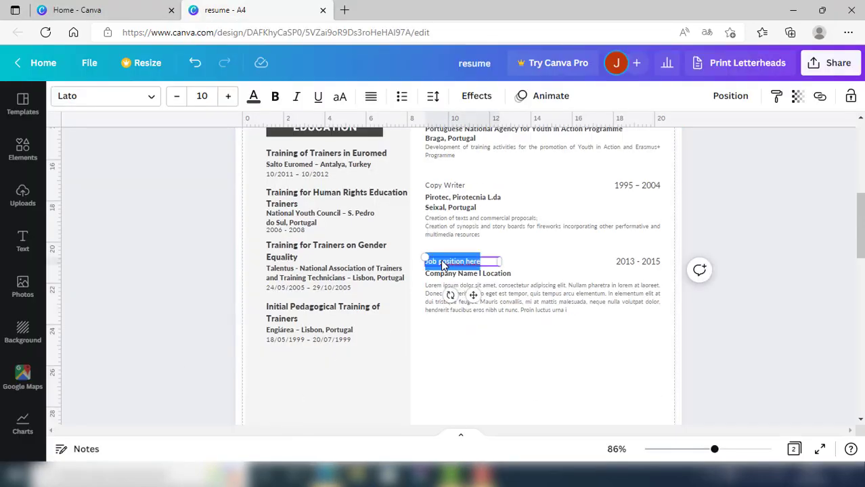
key(ctrl+v)
click(518, 357)
click(394, 414)
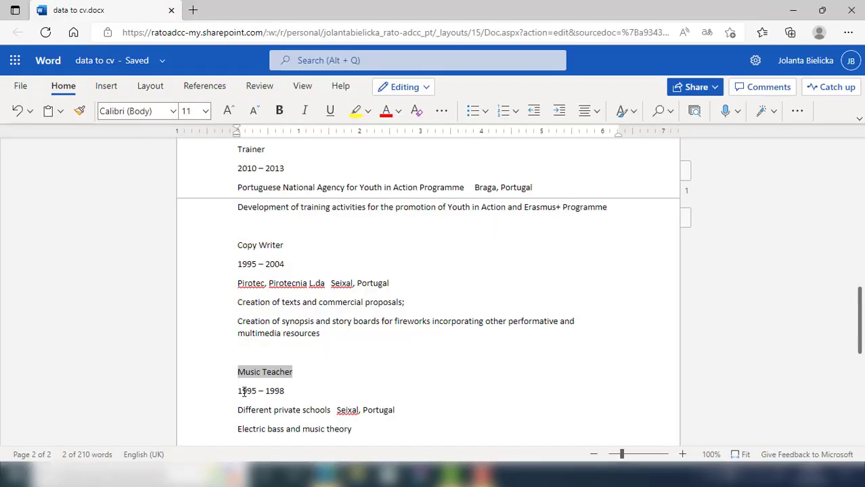
drag(244, 392, 287, 397)
click(409, 383)
double_click(640, 265)
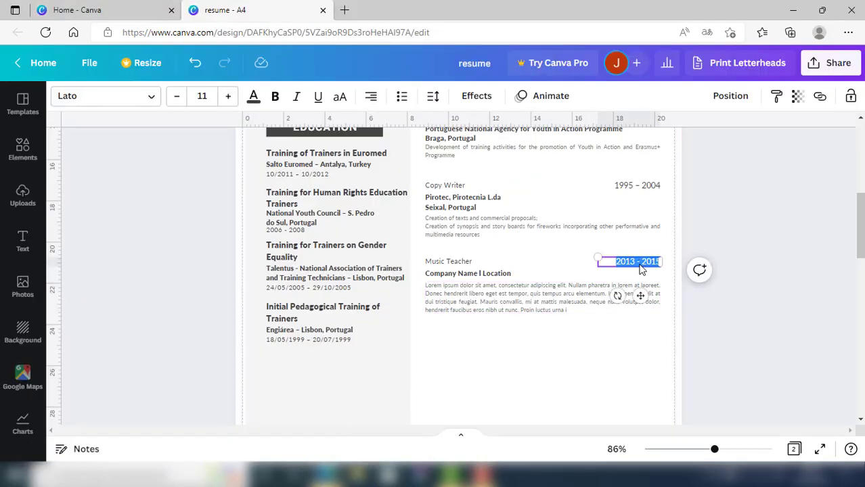
click(572, 359)
Paste 'Different private schools, Seixal' as the company and narrow the box so the location wraps
mouse_move(326, 474)
drag(239, 411, 364, 413)
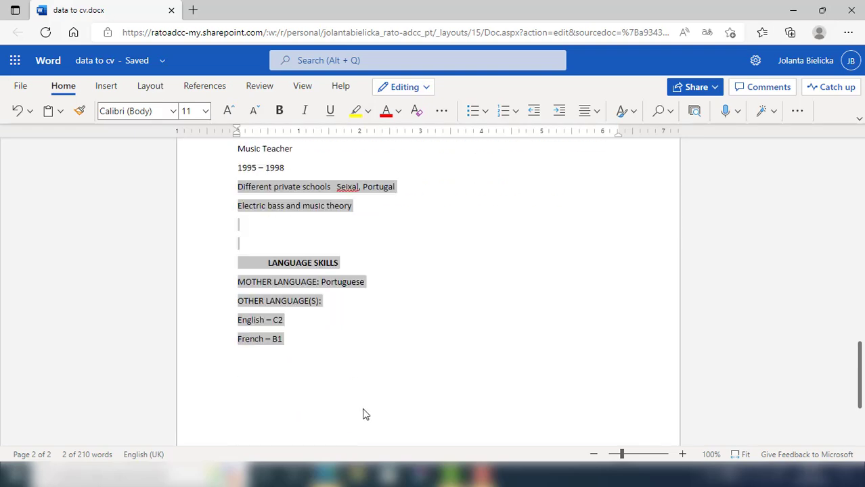
scroll(376, 328, up, 2)
click(384, 348)
drag(266, 328, 390, 332)
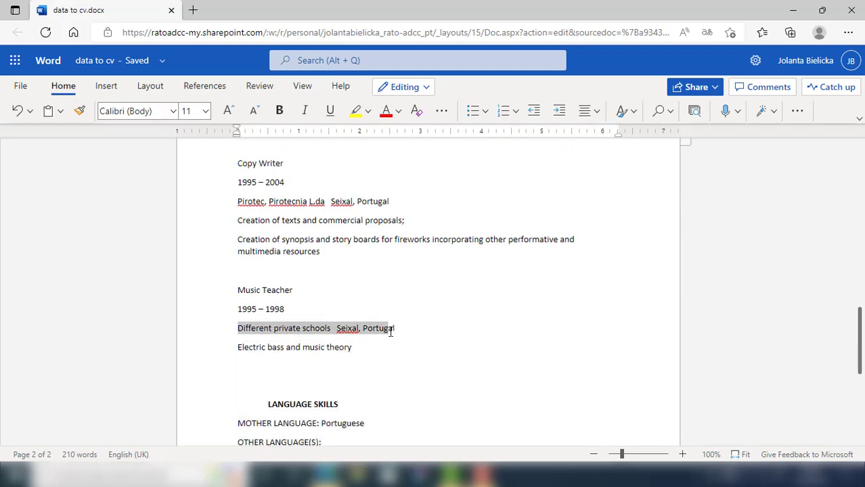
click(326, 475)
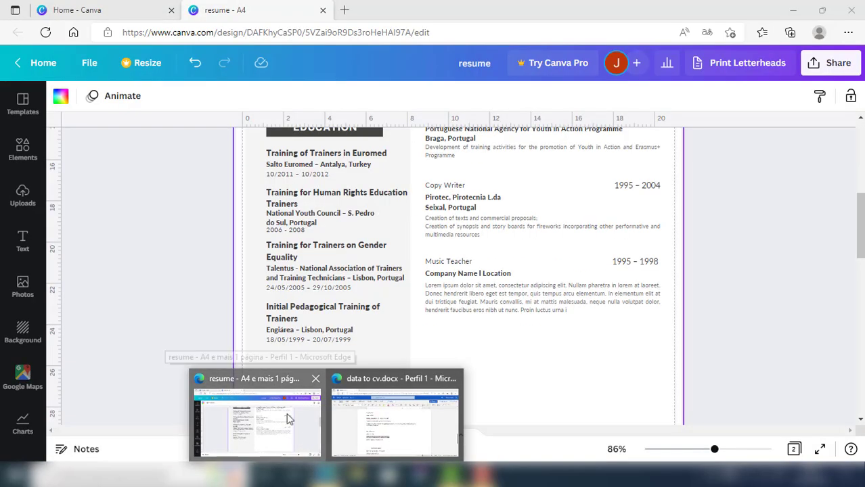
click(290, 417)
double_click(448, 273)
key(ctrl+v)
drag(543, 278, 517, 300)
Replace the description placeholder with 'Electric bass and music theory'
click(531, 298)
click(326, 475)
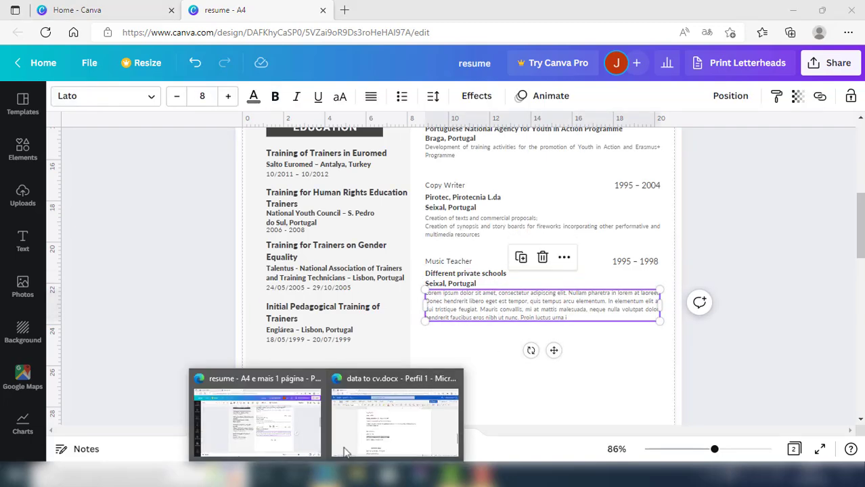
click(398, 413)
drag(239, 346, 351, 347)
key(ctrl+c)
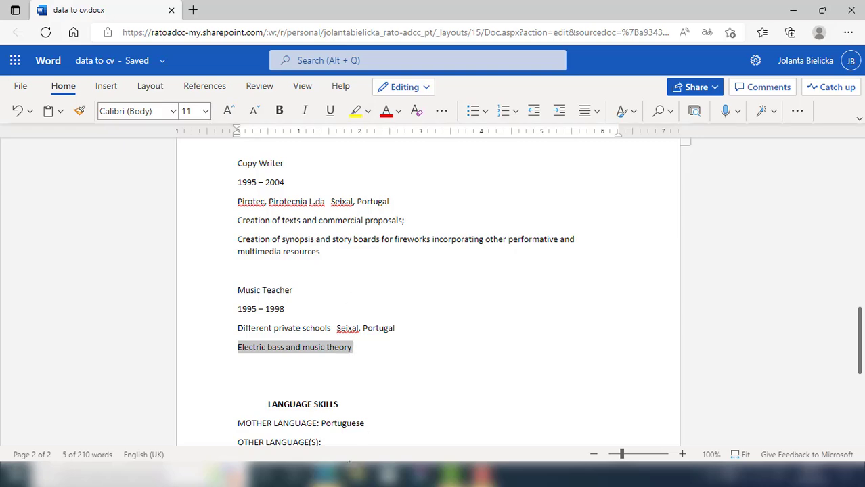
click(326, 475)
click(288, 428)
key(ctrl+v)
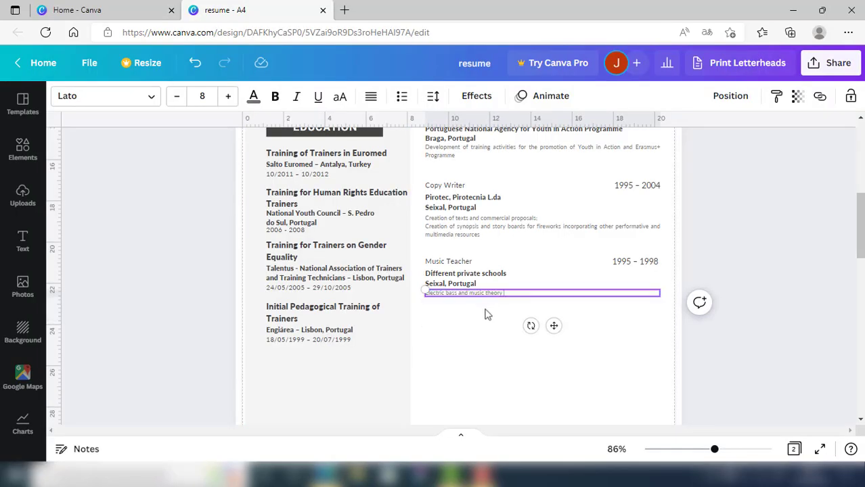
click(481, 318)
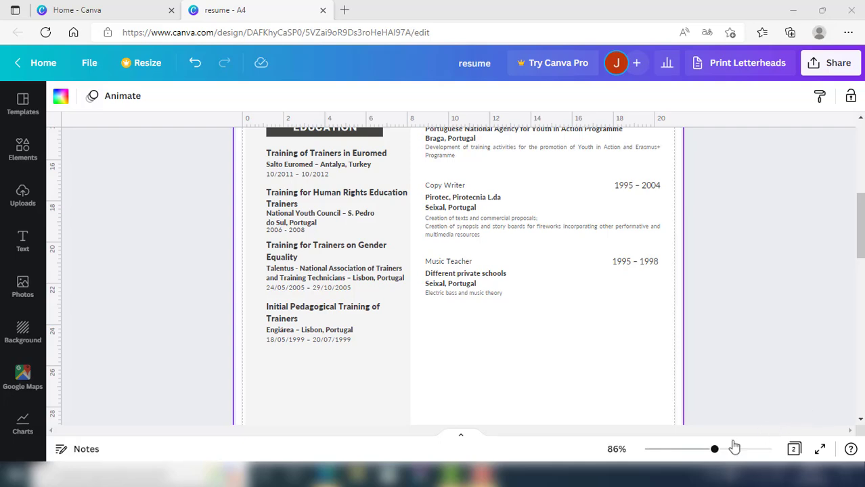
Nudge the Copy Writer entry up under Trainer, then Music Teacher up under Copy Writer
drag(715, 448, 699, 449)
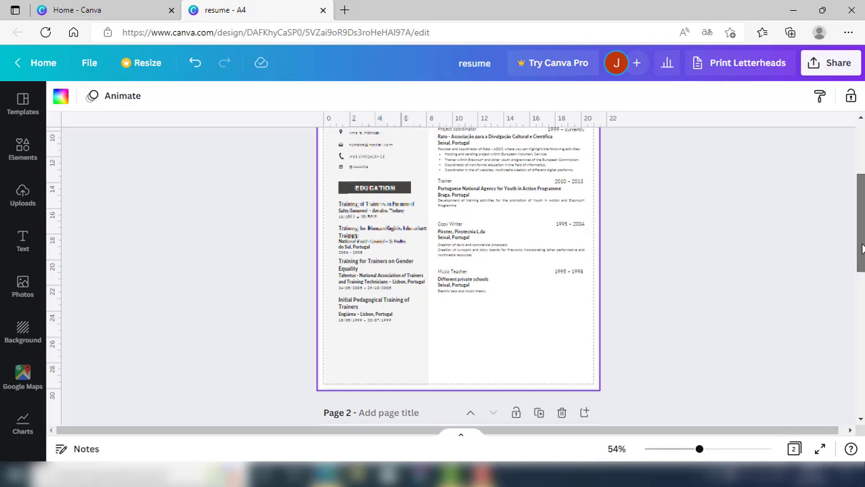
scroll(861, 249, up, 3)
scroll(861, 249, down, 3)
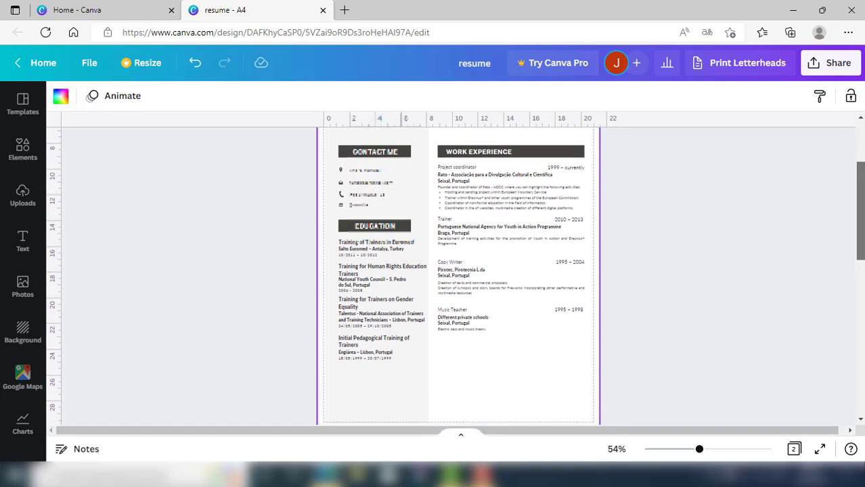
scroll(455, 276, up, 2)
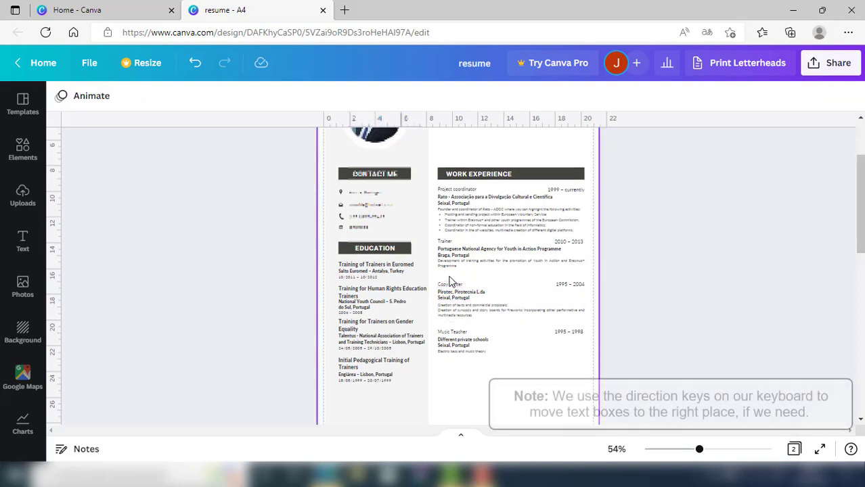
drag(448, 276, 580, 316)
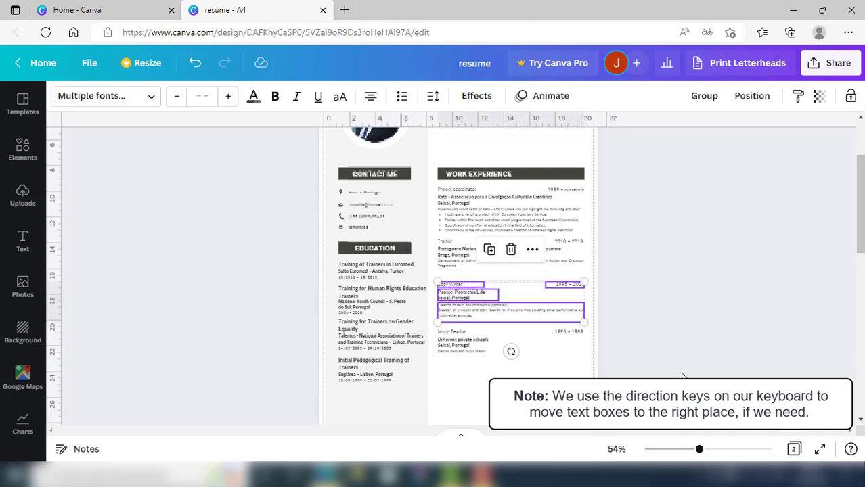
key(Up)
key(Up)
key(Up)
key(Up)
key(Up)
key(Up)
key(Up)
key(Up)
key(Up)
key(Up)
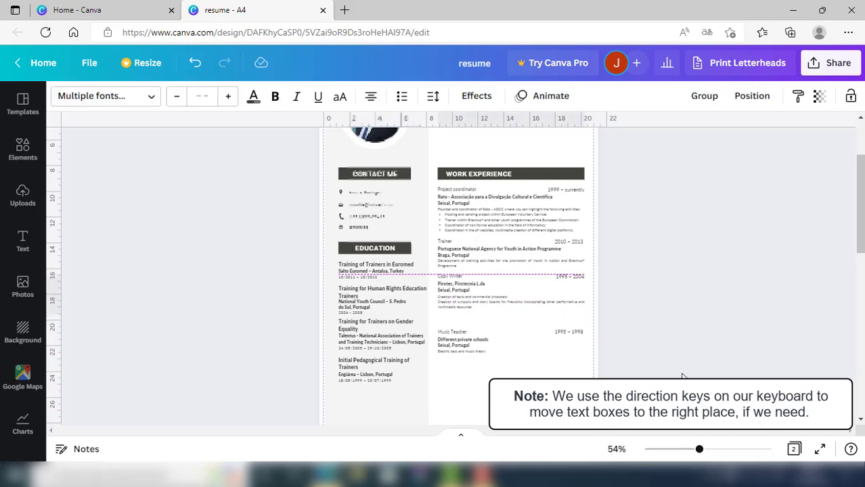
click(593, 333)
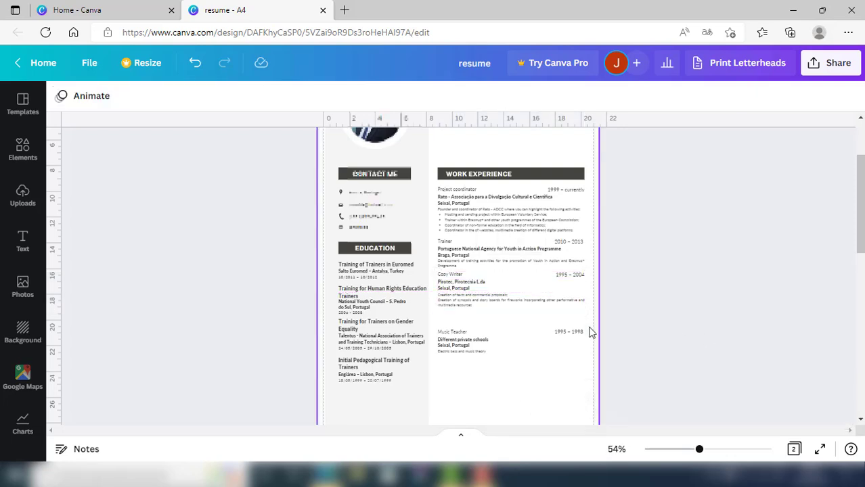
drag(440, 318, 586, 377)
key(Up)
key(Up)
key(Up)
key(Up)
key(Up)
key(Up)
key(Up)
key(Up)
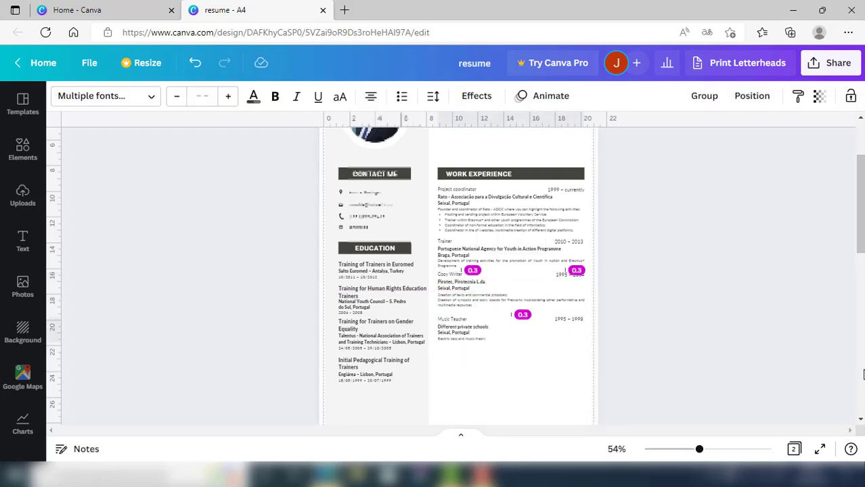
click(661, 357)
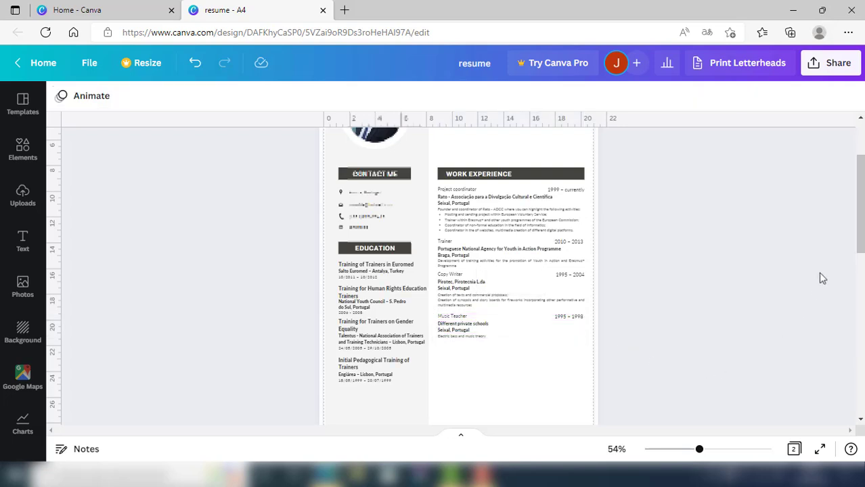
drag(861, 227, 860, 287)
Drag the Skills block from page 2 onto page 1 below Work Experience
drag(425, 372, 335, 300)
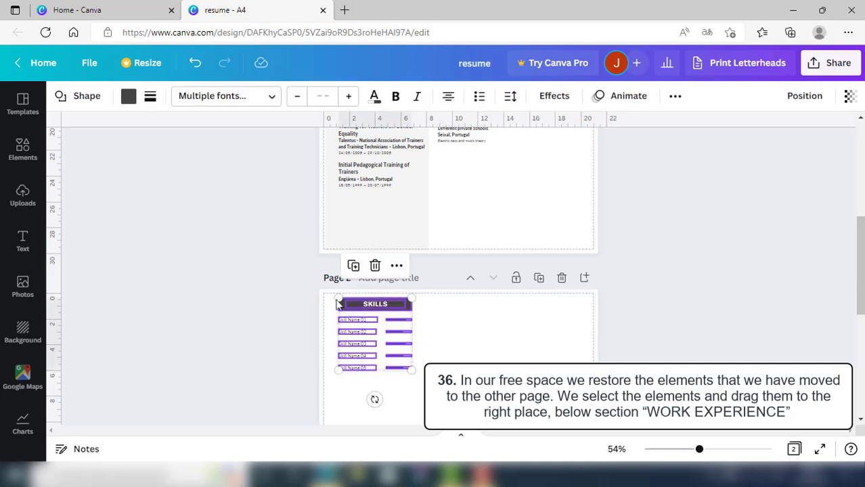
scroll(370, 352, up, 1)
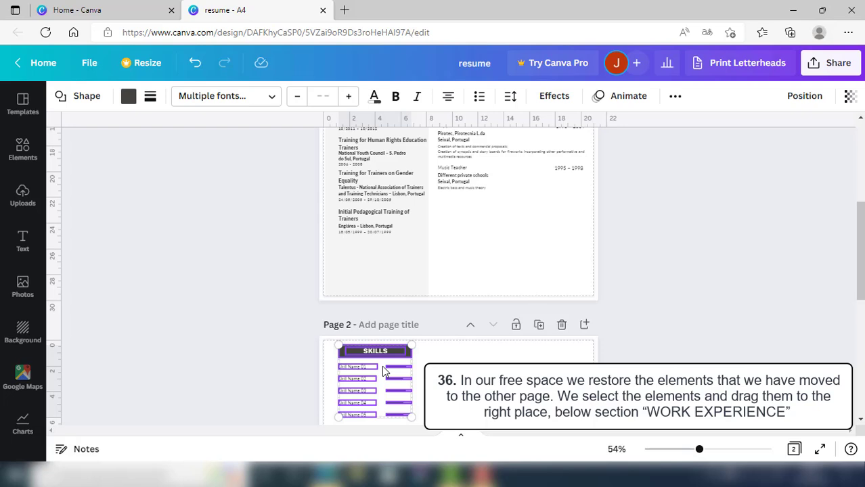
drag(360, 357, 459, 200)
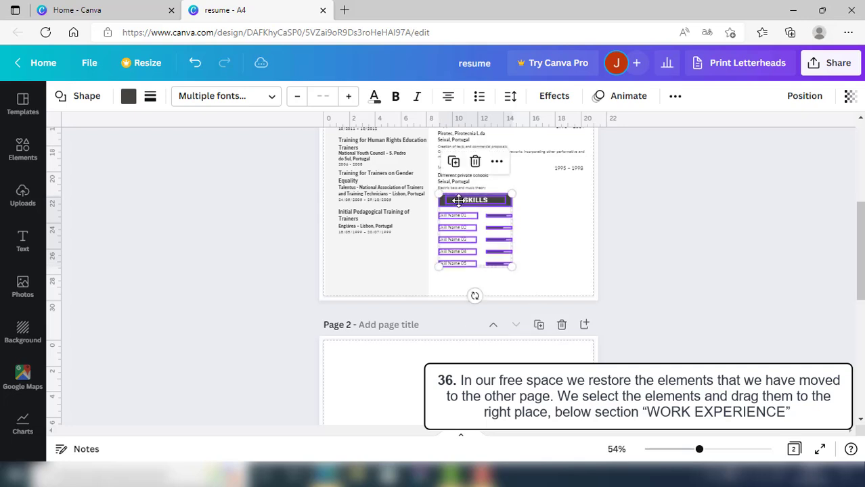
click(556, 240)
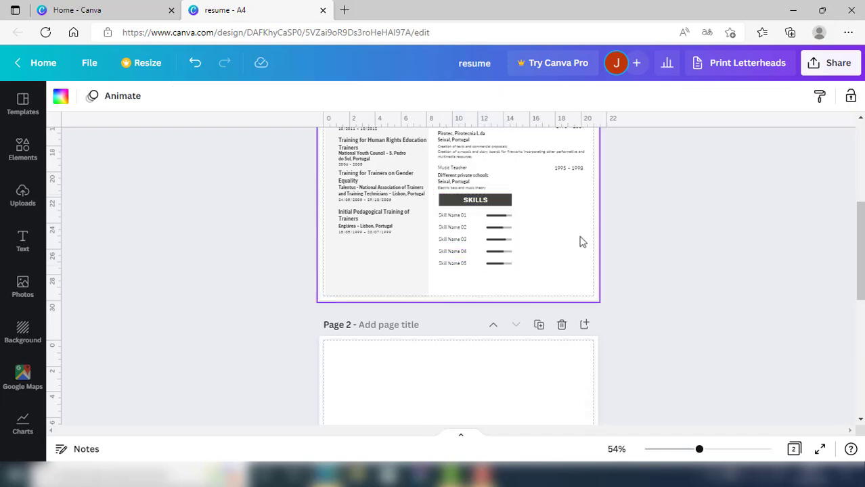
At 63% zoom, stretch the SKILLS header box rightward toward the column width
drag(859, 264, 859, 236)
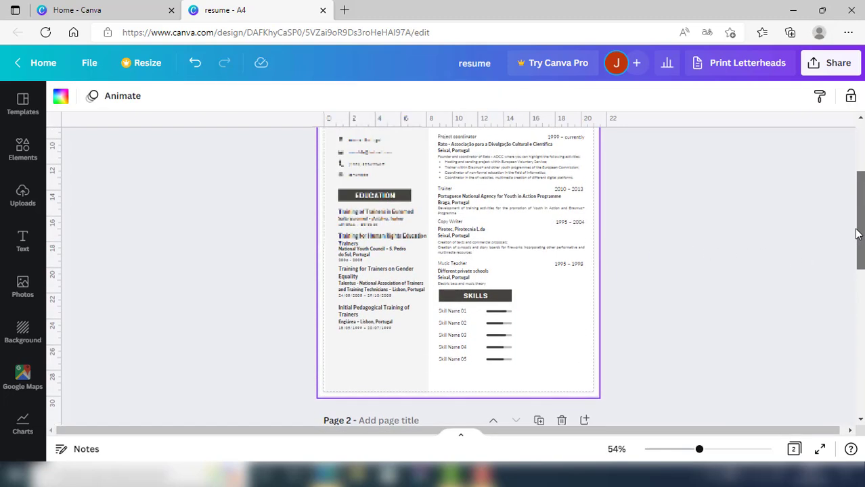
drag(699, 451, 704, 450)
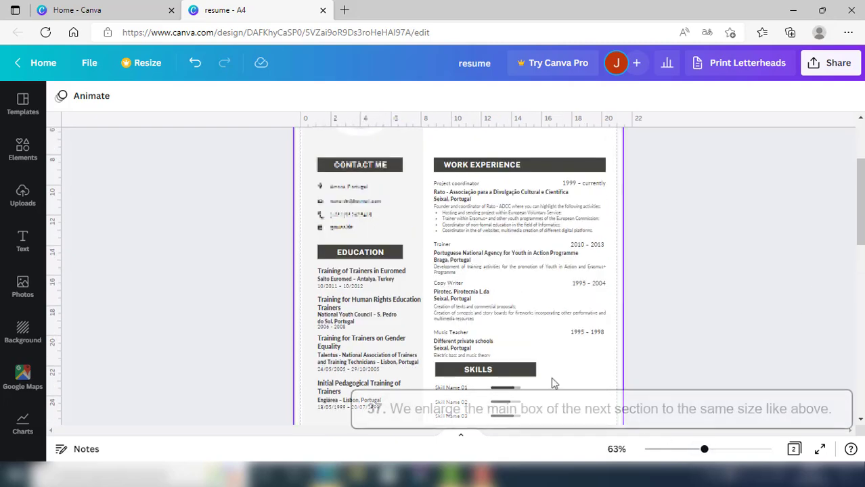
click(531, 373)
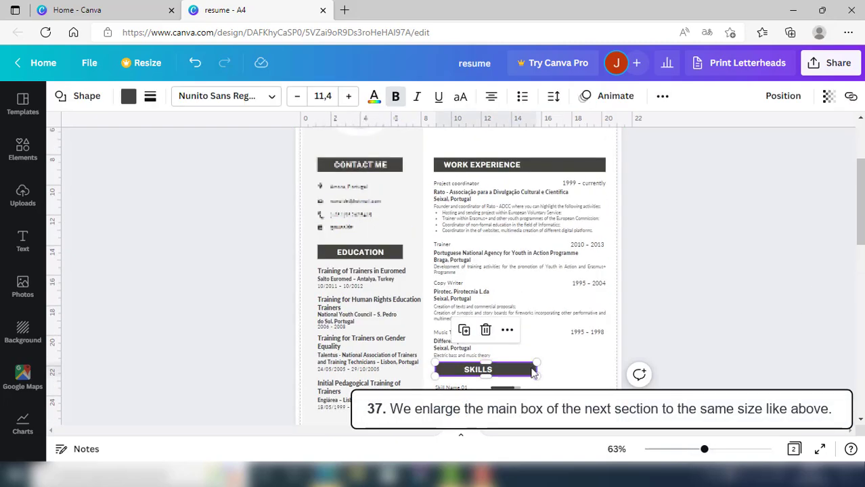
drag(533, 365, 600, 366)
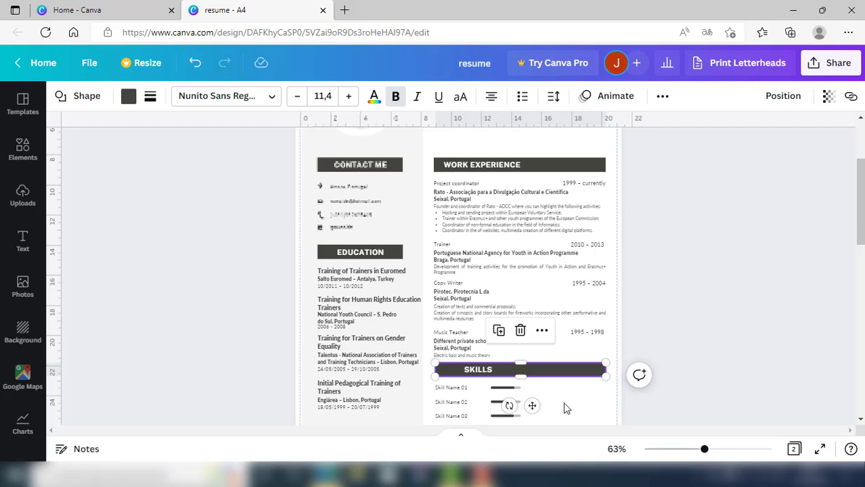
Release the SKILLS header and zoom the page in to 97%
click(566, 408)
drag(704, 450, 708, 451)
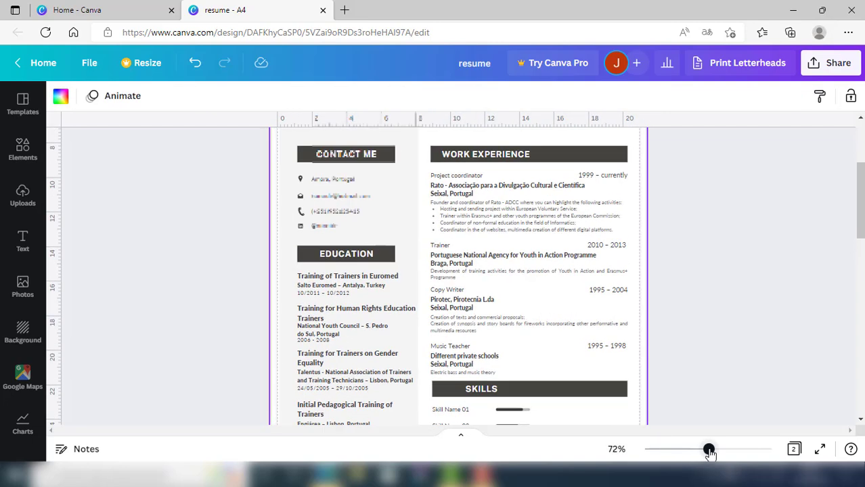
drag(858, 215, 858, 254)
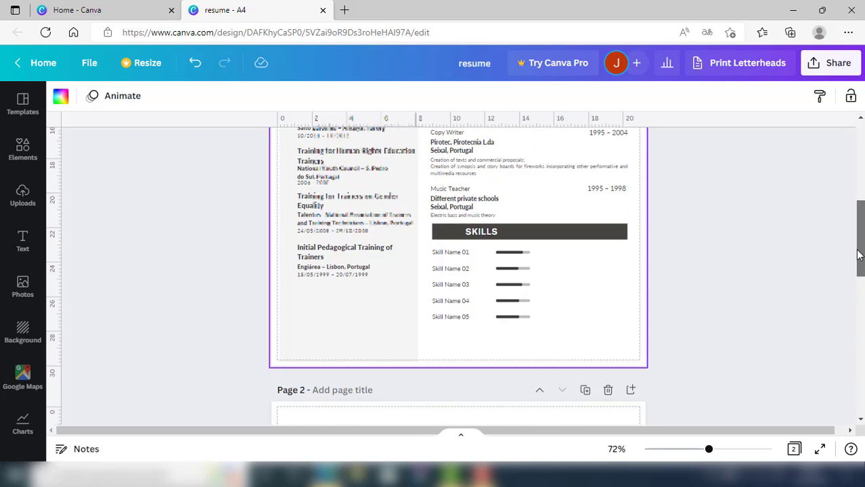
drag(709, 450, 718, 452)
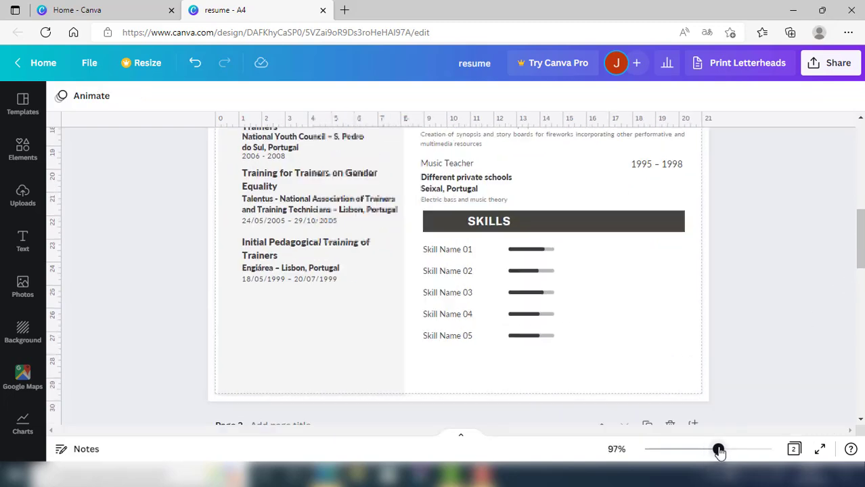
Rename Skill Name 01 to Adobe Photoshop
double_click(455, 250)
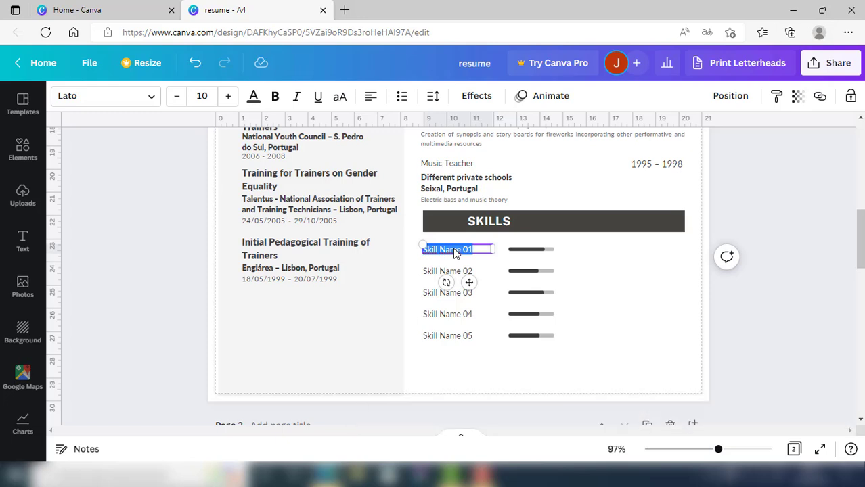
text(Adobe Photoshop)
click(599, 302)
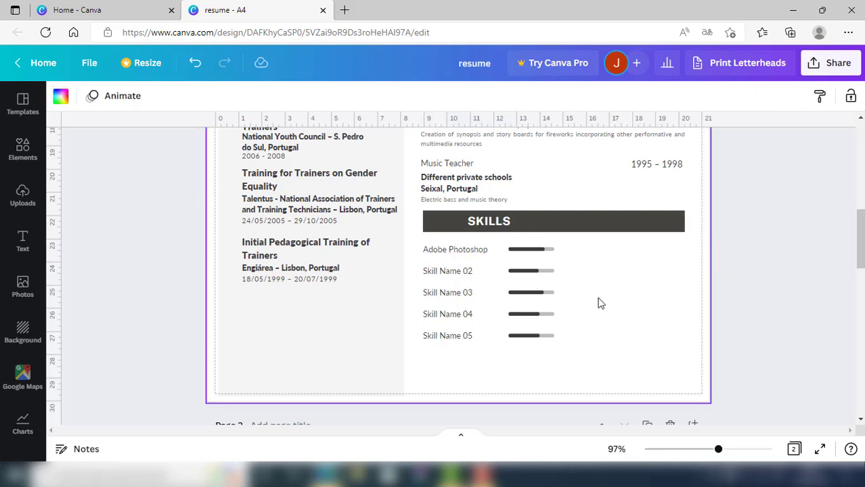
Give the Adobe Photoshop bar percentage 60, line weight 10, and a percentage label
click(531, 250)
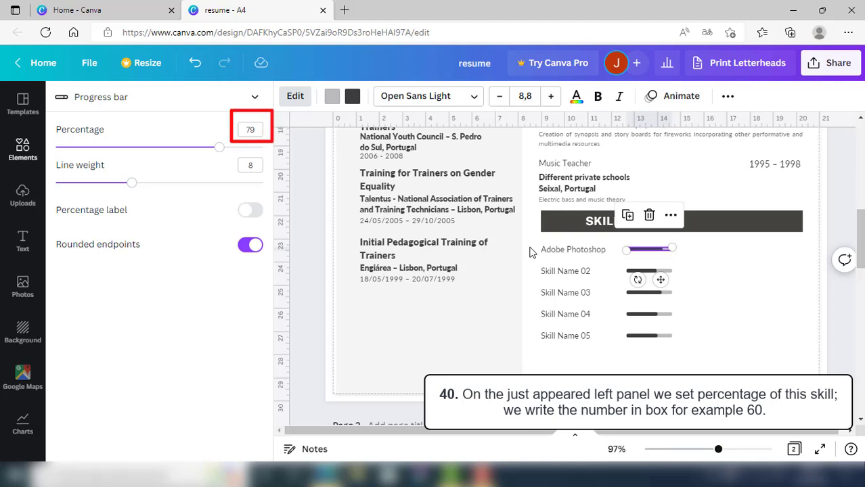
click(251, 130)
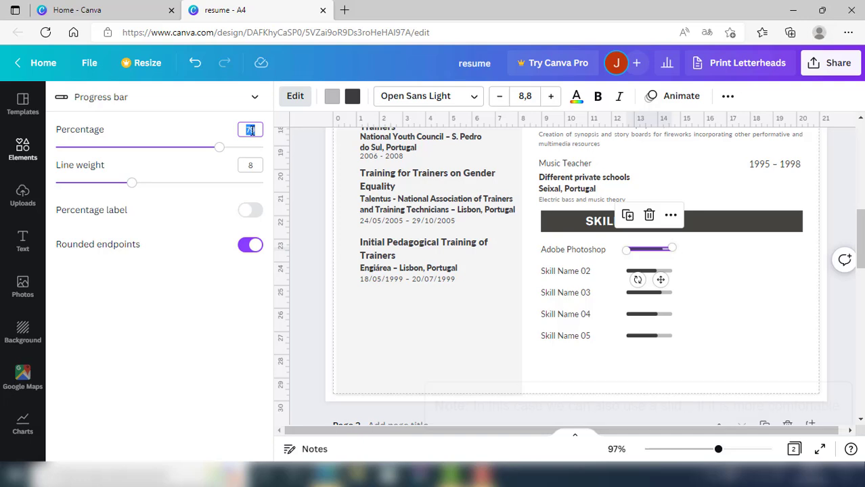
text(60)
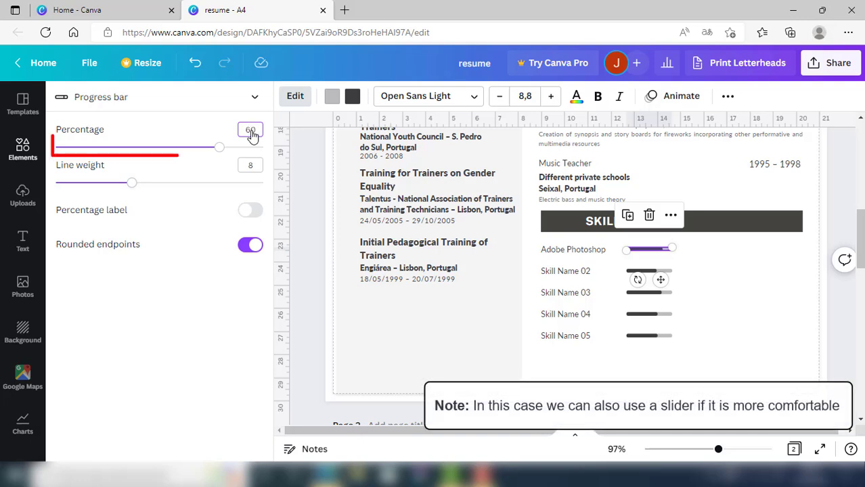
click(234, 284)
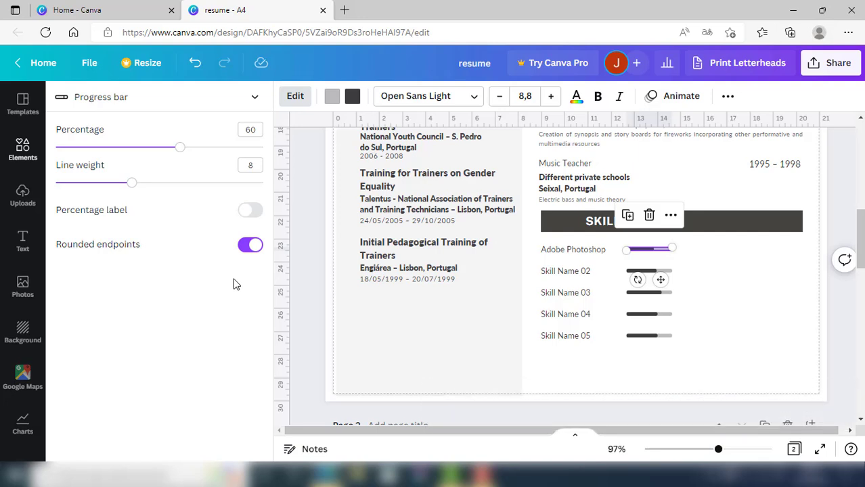
click(257, 165)
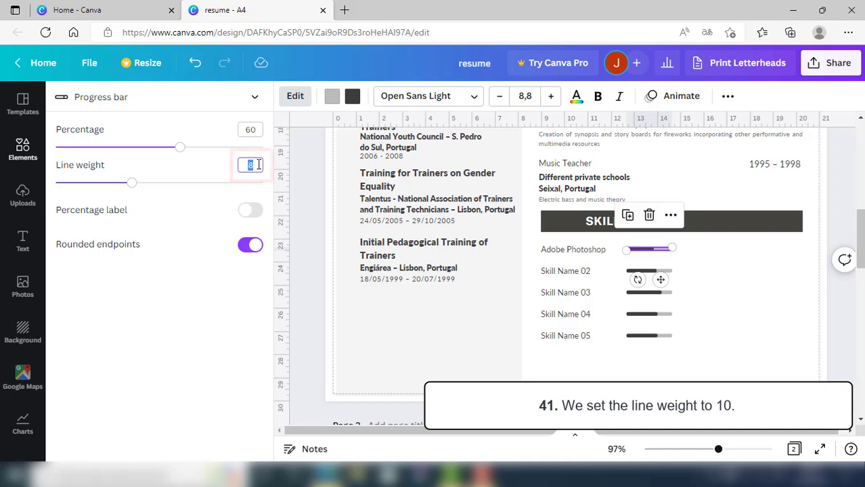
key(Return)
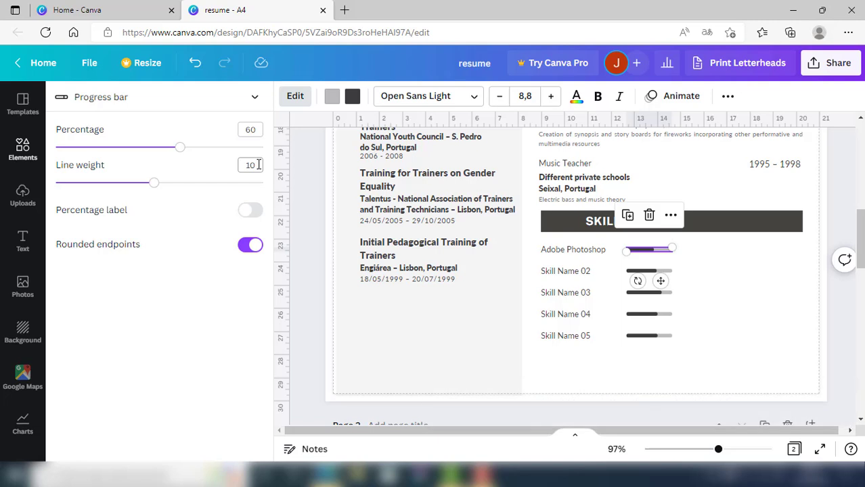
click(250, 211)
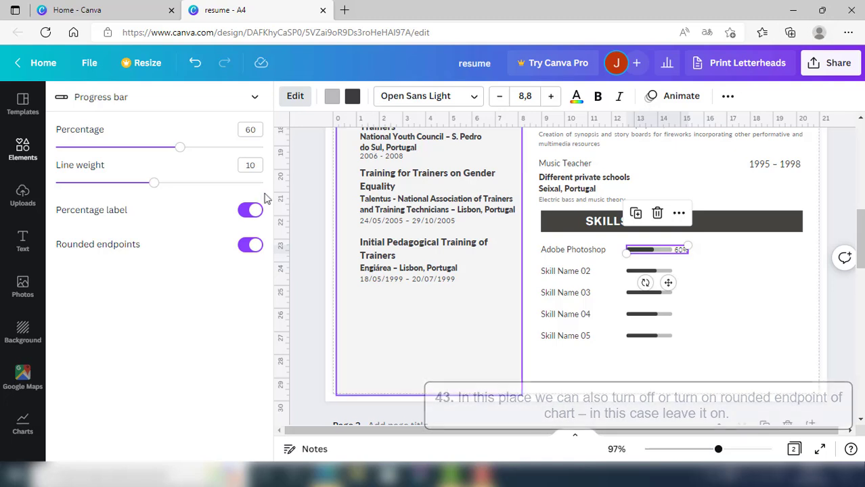
Colour the Photoshop bar's track pale blue and its fill coral red #ff5757
click(322, 100)
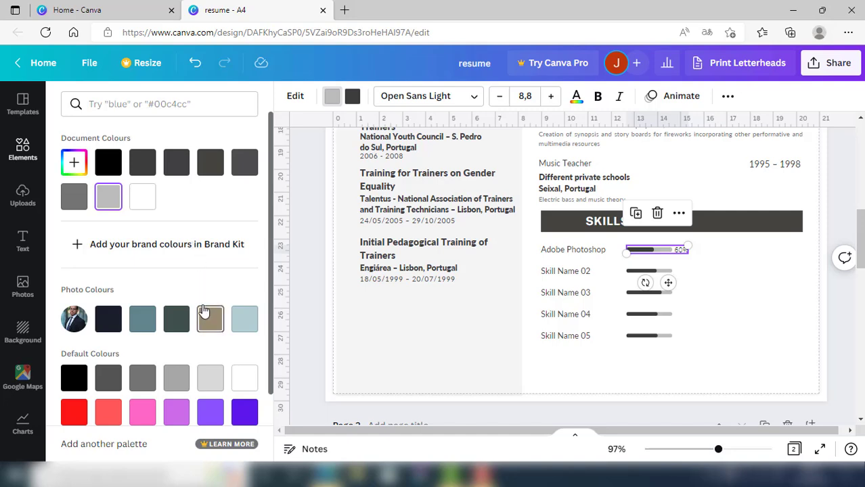
click(245, 319)
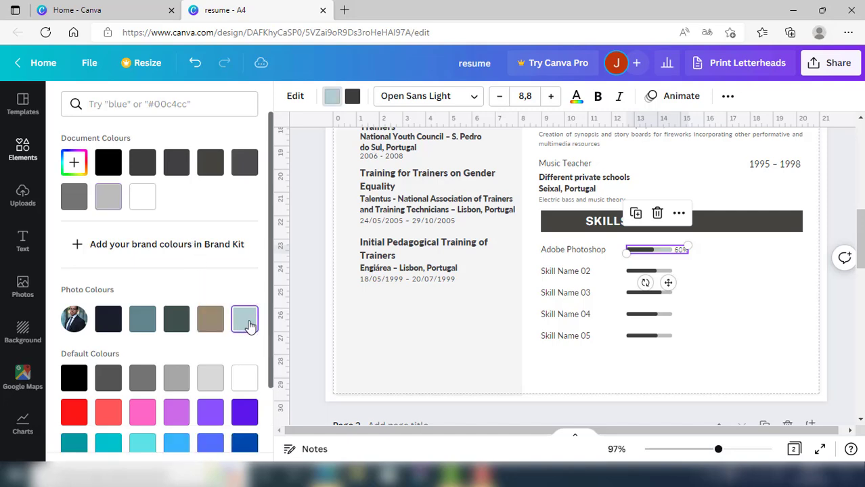
click(351, 98)
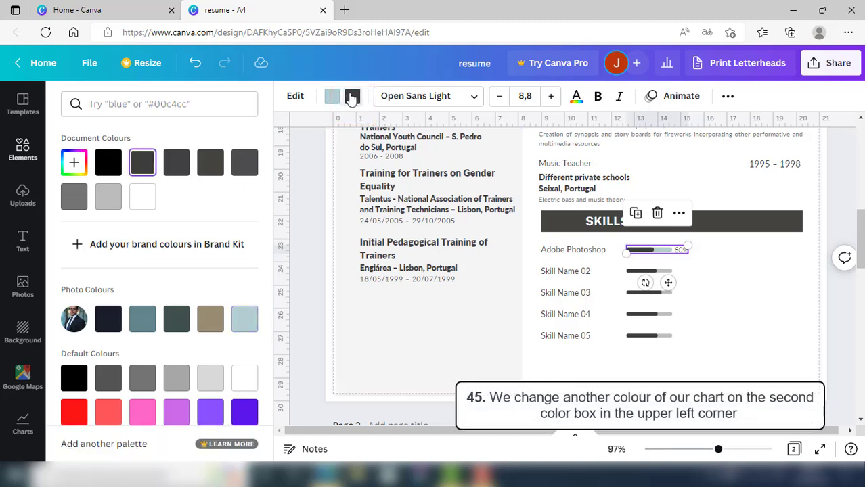
click(112, 418)
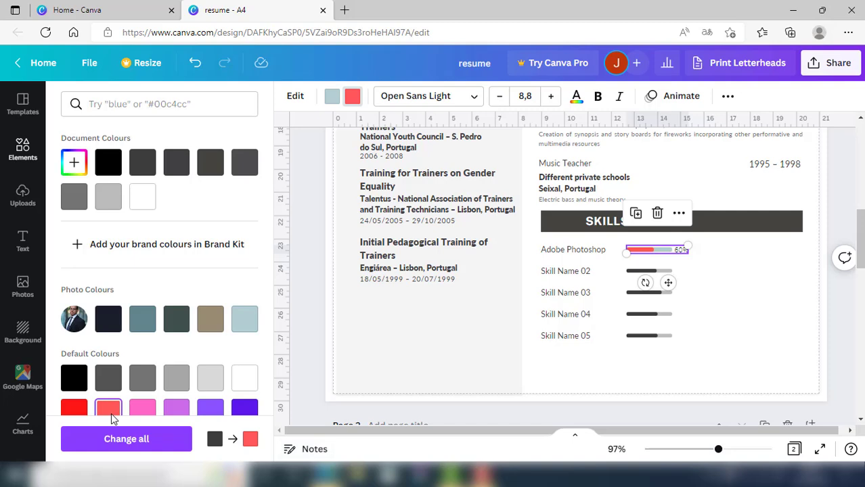
mouse_move(697, 261)
mouse_down()
mouse_move(585, 339)
mouse_move(555, 347)
mouse_up()
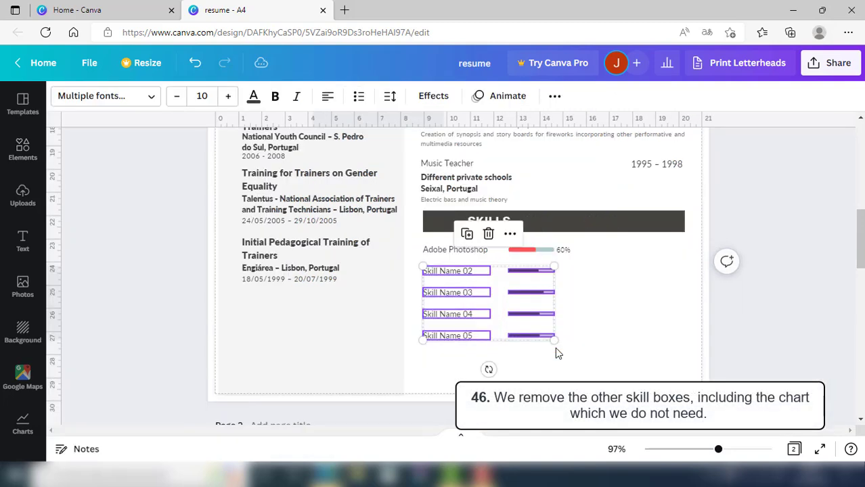
Delete skill rows 02–05 and place a copy of the Adobe Photoshop row below the original
click(489, 235)
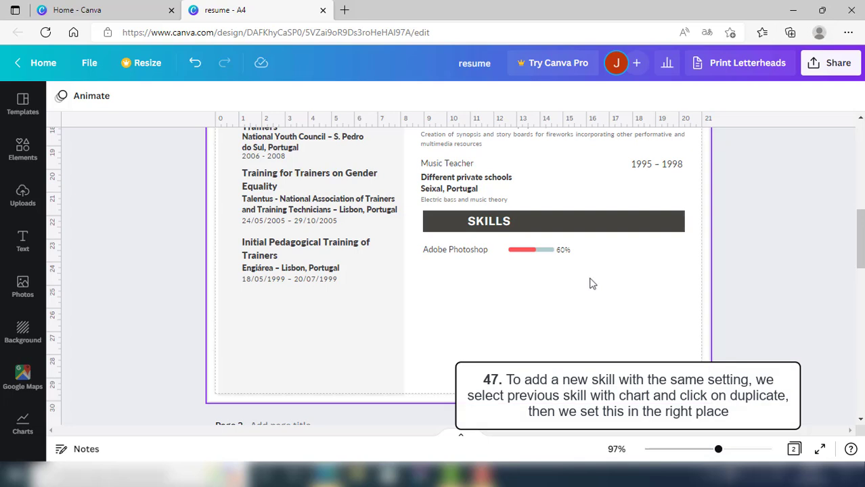
drag(593, 275, 420, 241)
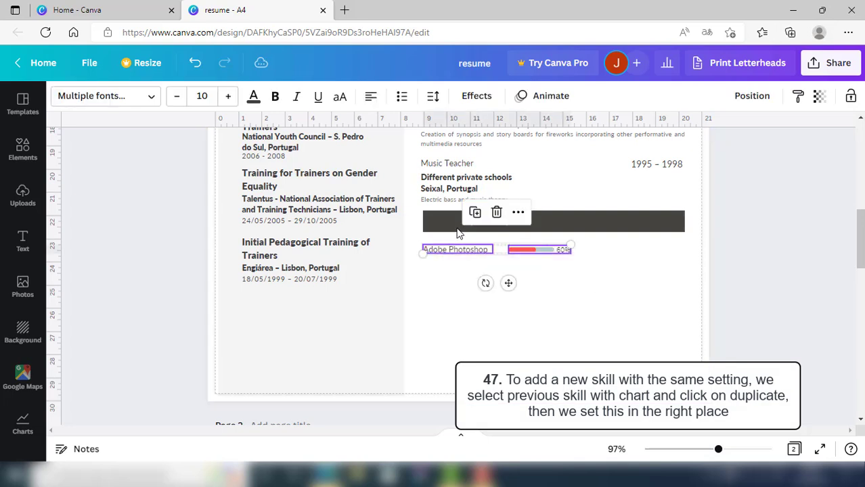
click(474, 214)
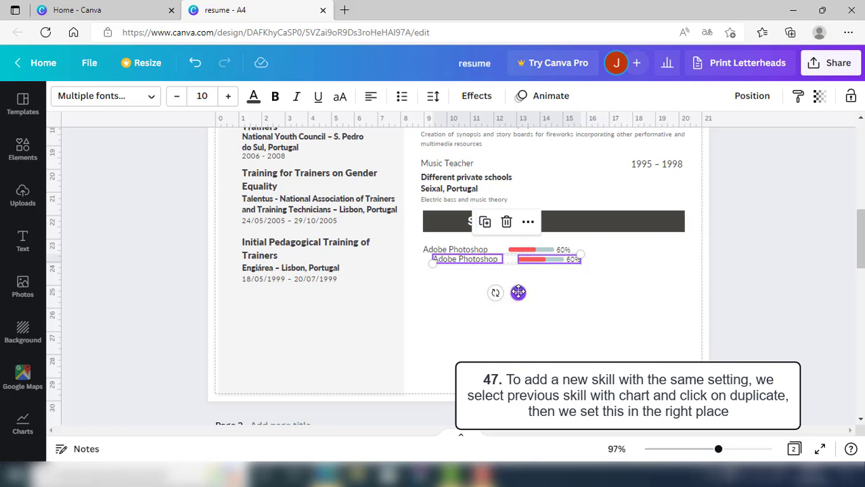
drag(517, 292, 510, 298)
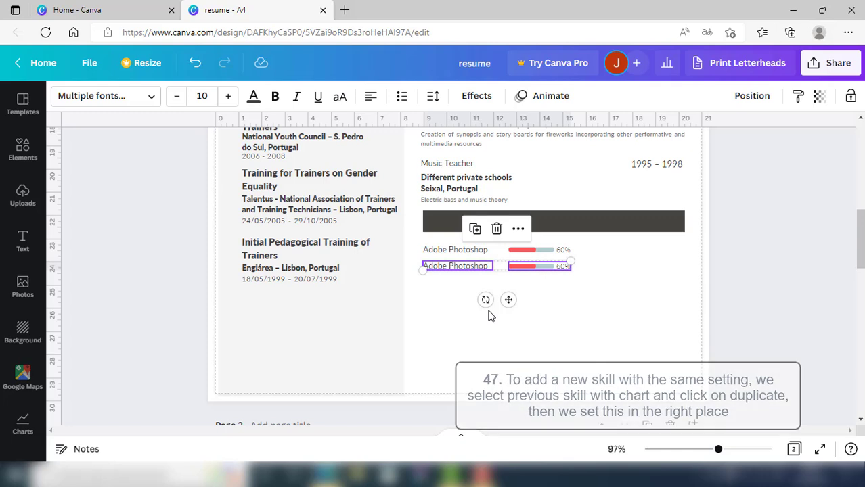
Rename the copied skill from Photoshop to Illustrator
click(554, 324)
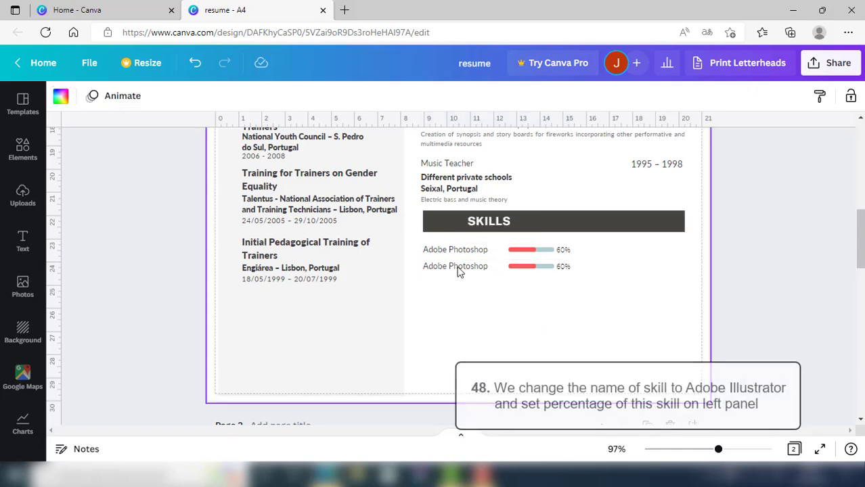
click(459, 270)
double_click(468, 268)
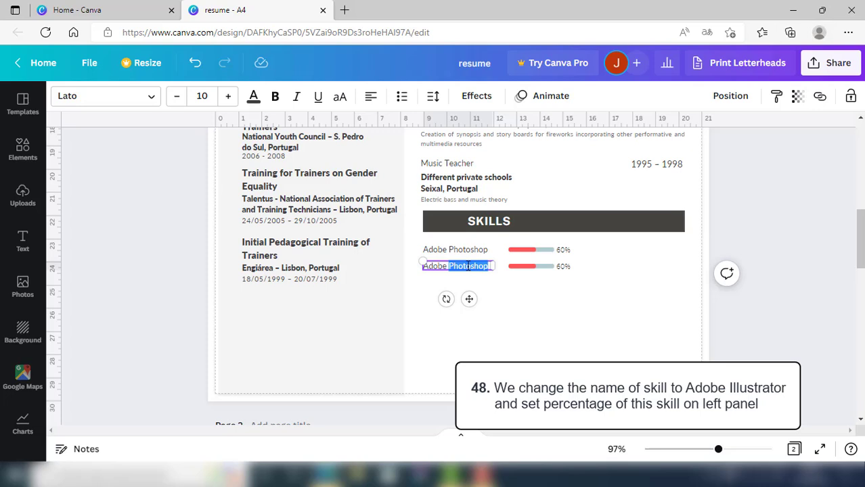
text(Illus)
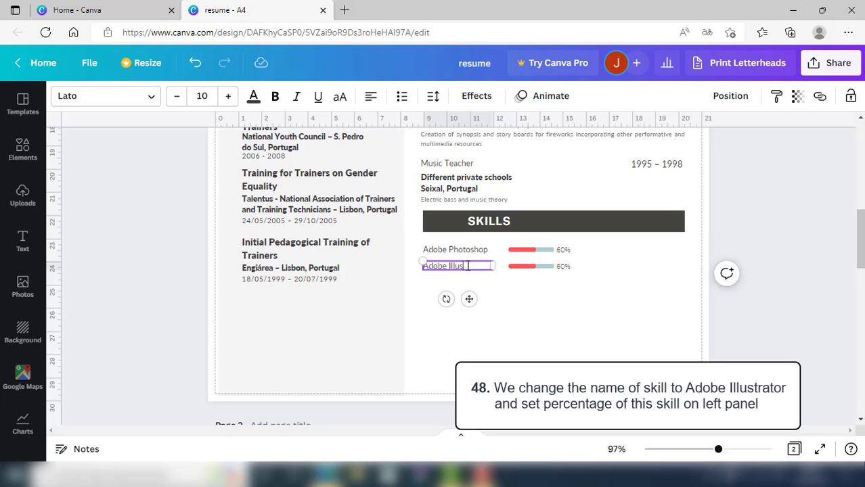
text(trator)
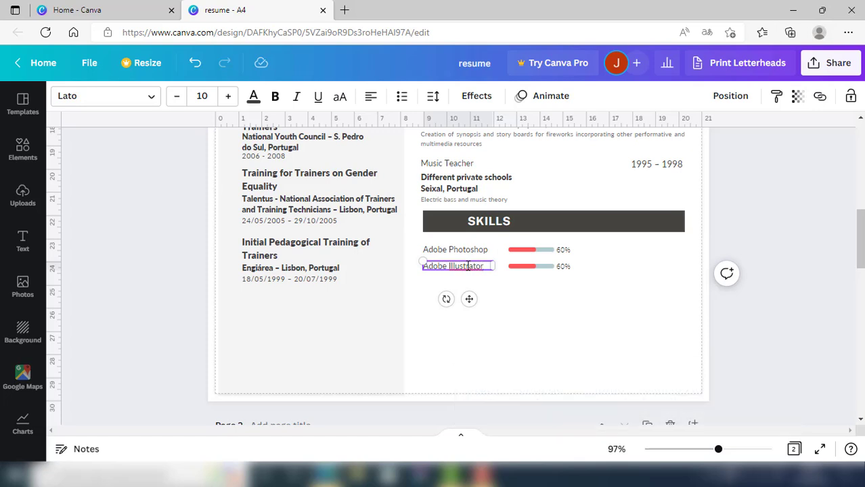
Change the Adobe Illustrator progress bar from 60% to 20%
click(525, 273)
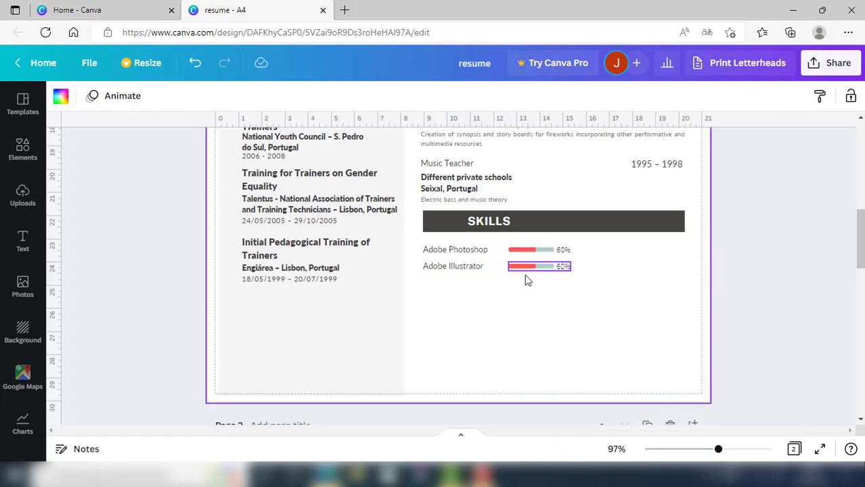
click(533, 263)
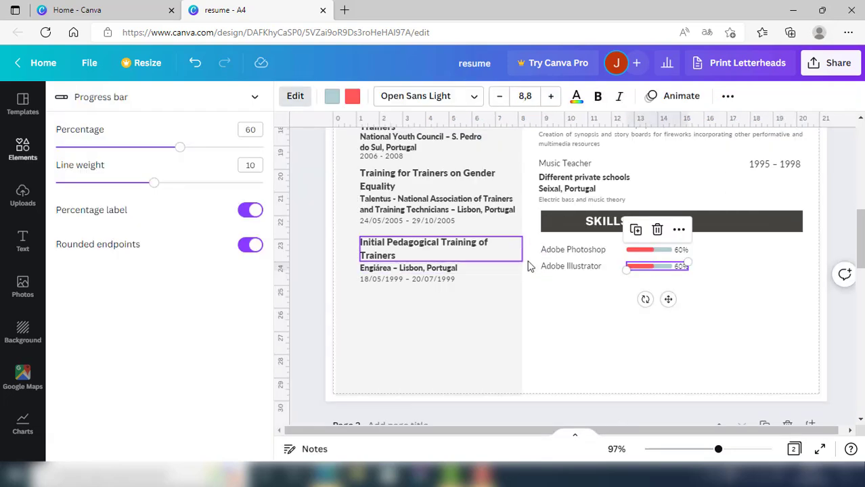
click(251, 131)
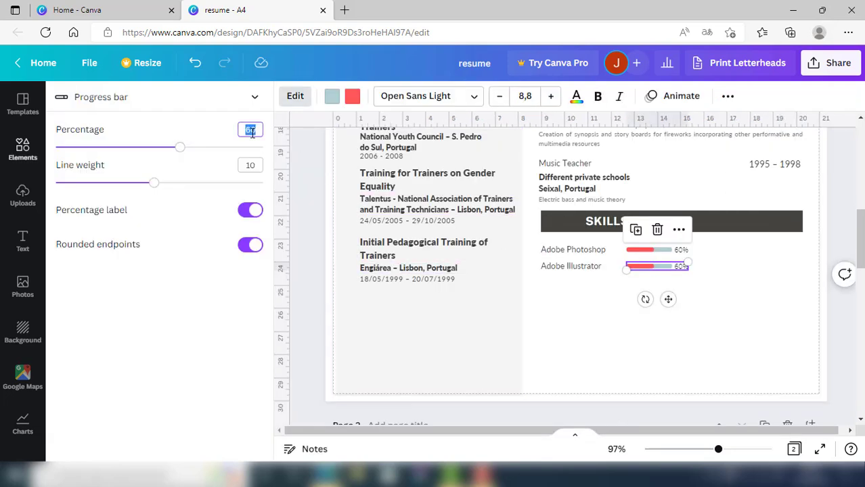
text(20)
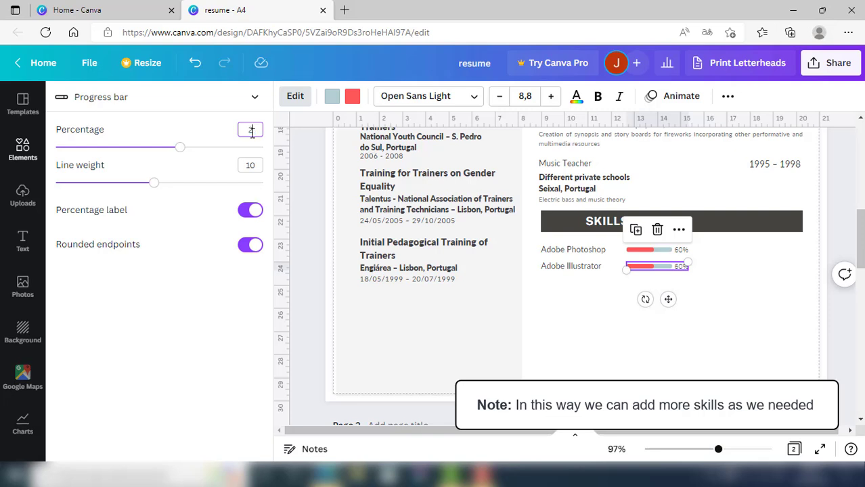
click(226, 287)
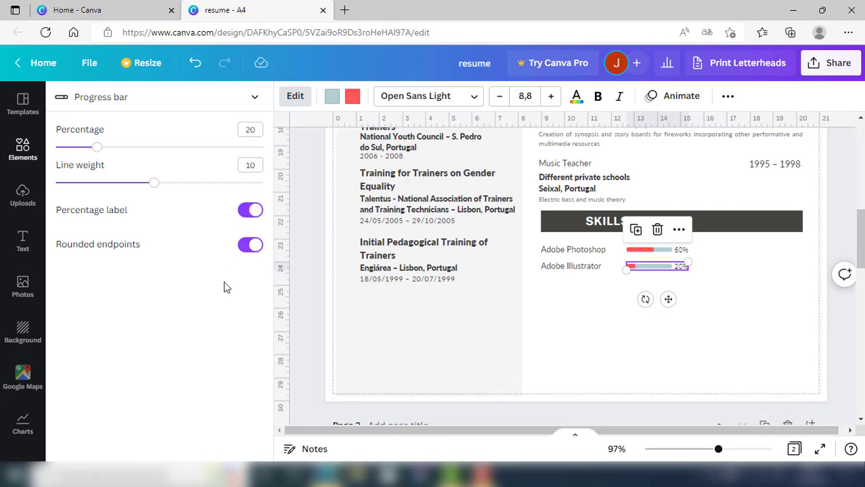
click(610, 349)
click(619, 308)
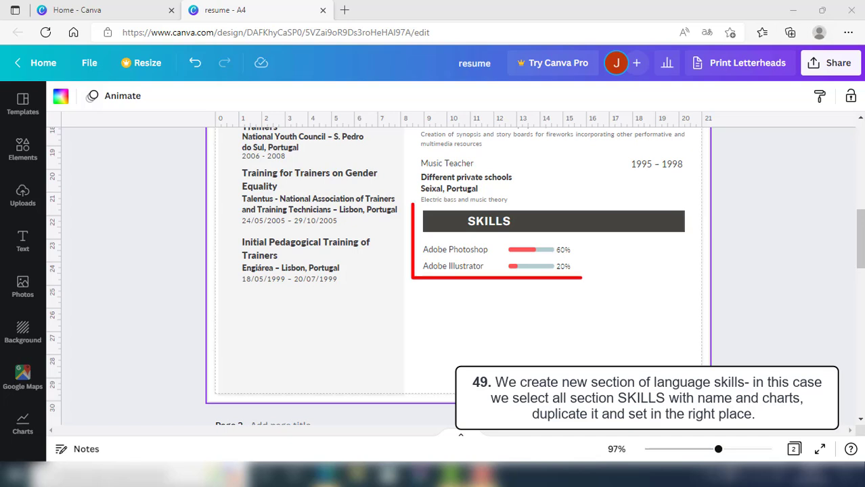
Copy the SKILLS heading with its Photoshop and Illustrator bars and place the copy underneath
mouse_move(507, 235)
mouse_down()
mouse_move(677, 273)
mouse_move(693, 285)
mouse_up()
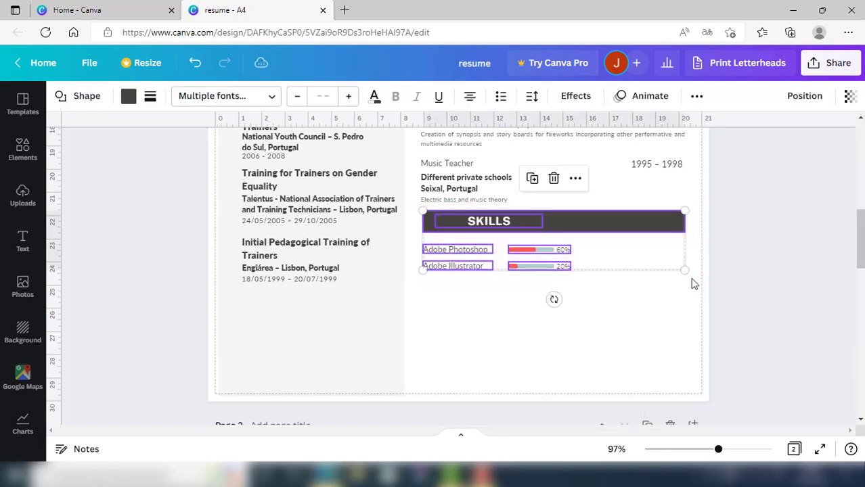
click(533, 180)
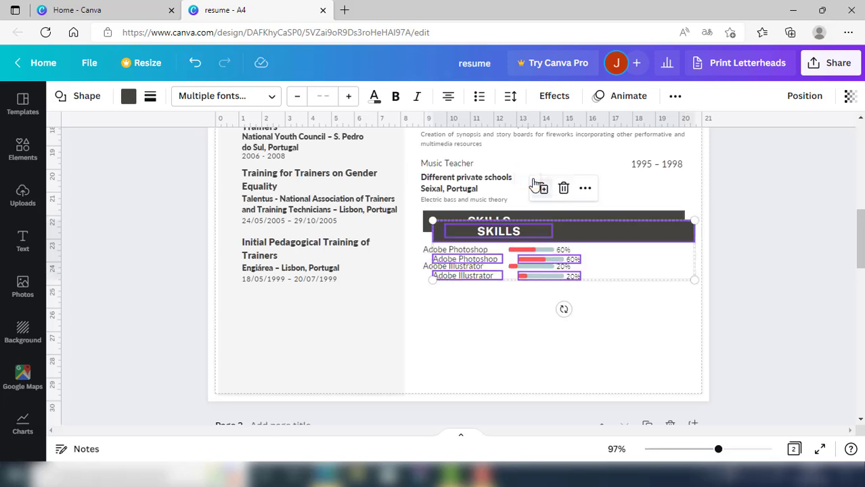
drag(650, 263, 640, 328)
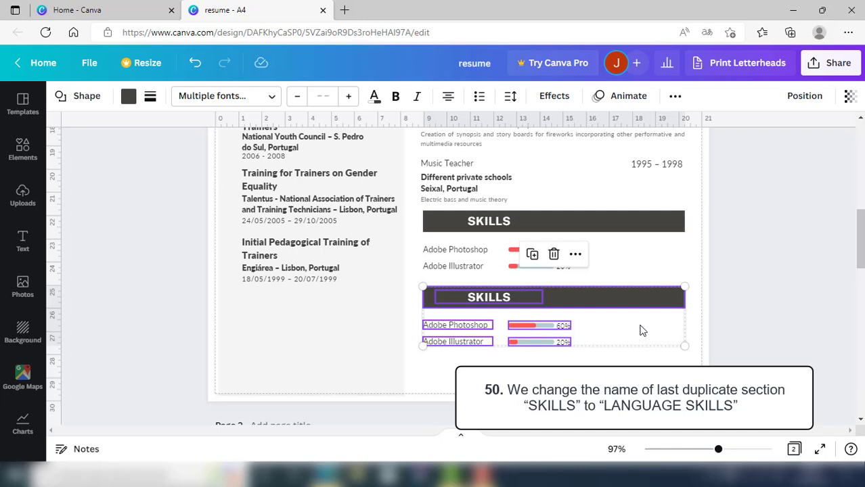
Retitle the lower heading 'LANGUAGE SKILLS' and widen its text box so it fits one line
click(641, 337)
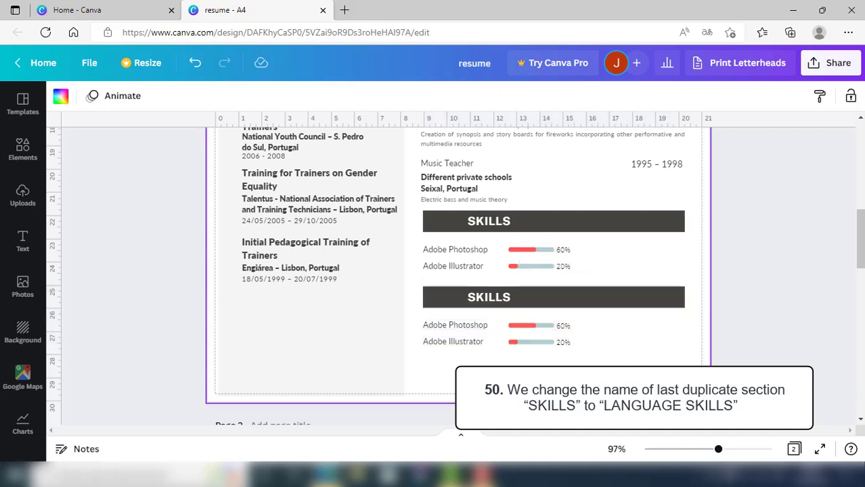
click(476, 301)
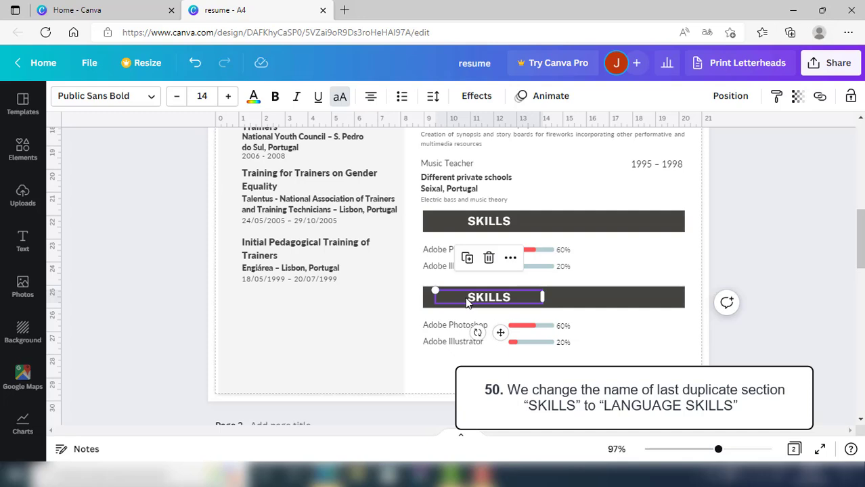
double_click(467, 297)
click(467, 298)
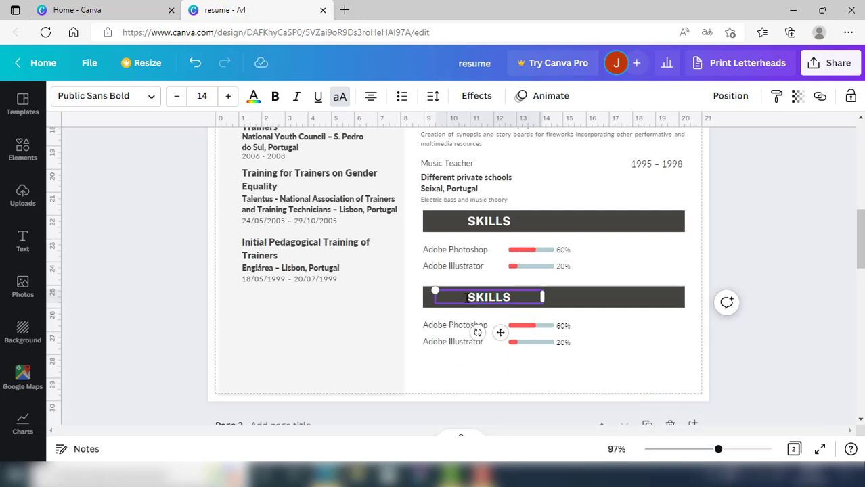
text(LANGU)
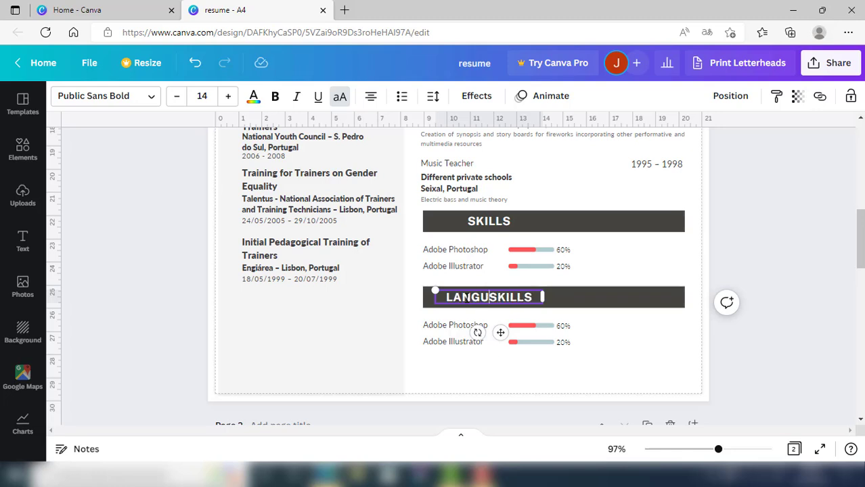
text(AGE)
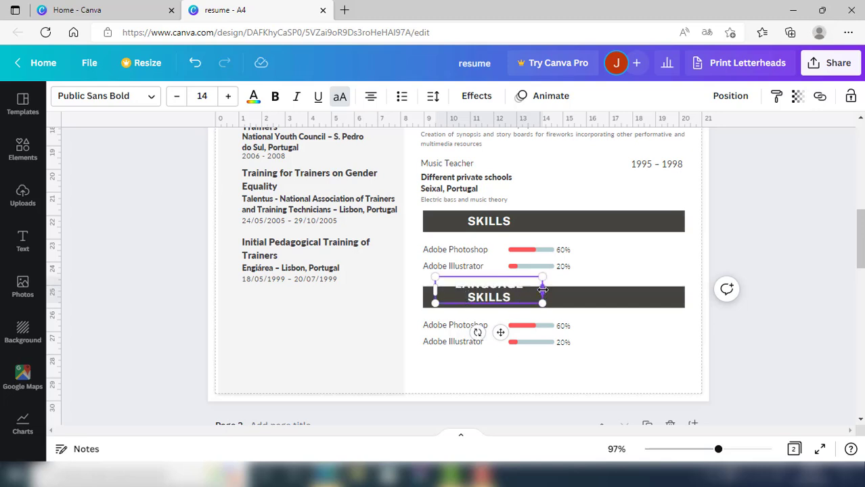
drag(543, 289, 571, 296)
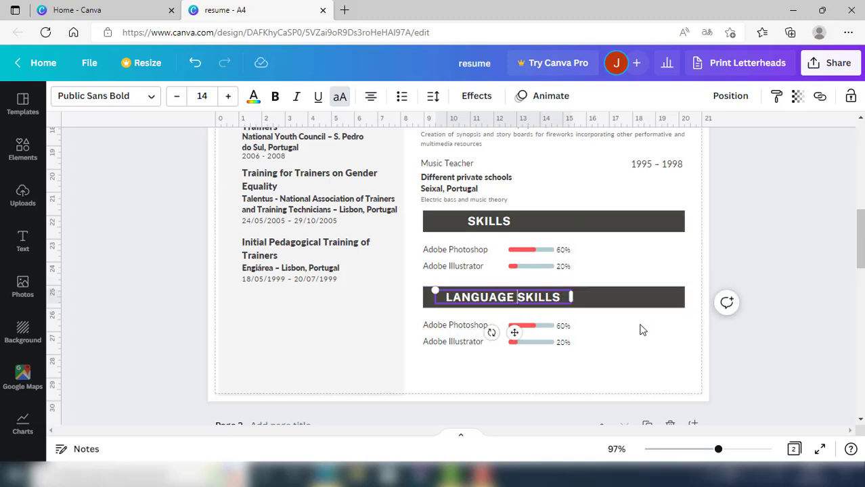
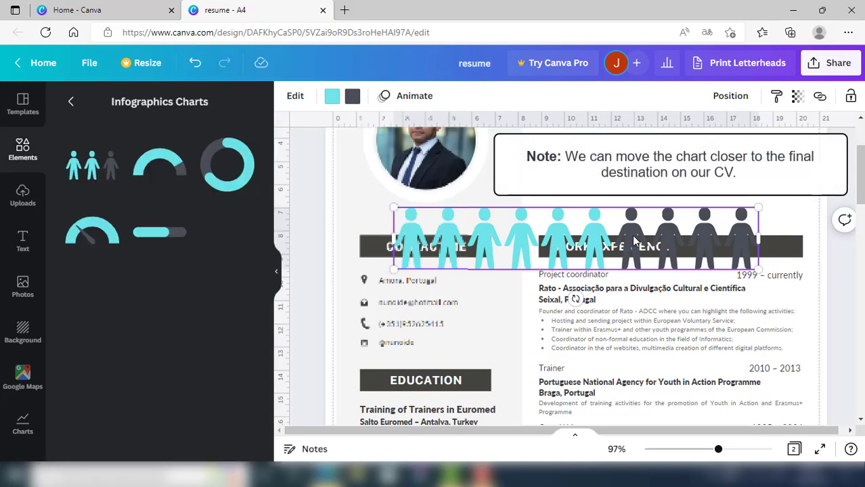
Move the teal people pictogram chart down the resume page toward the Skills section
drag(632, 234, 622, 274)
scroll(622, 274, down, 1)
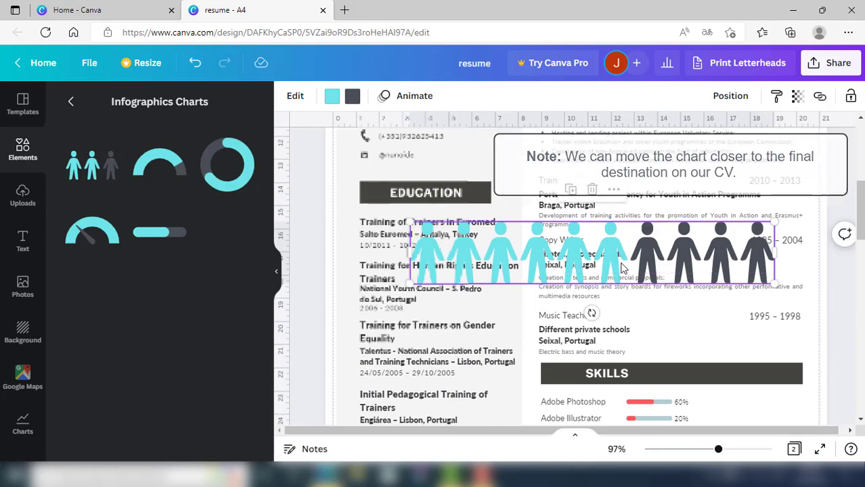
Switch the pictogram to stars, set Total items to 6, and colour them violet #5e17eb
click(622, 270)
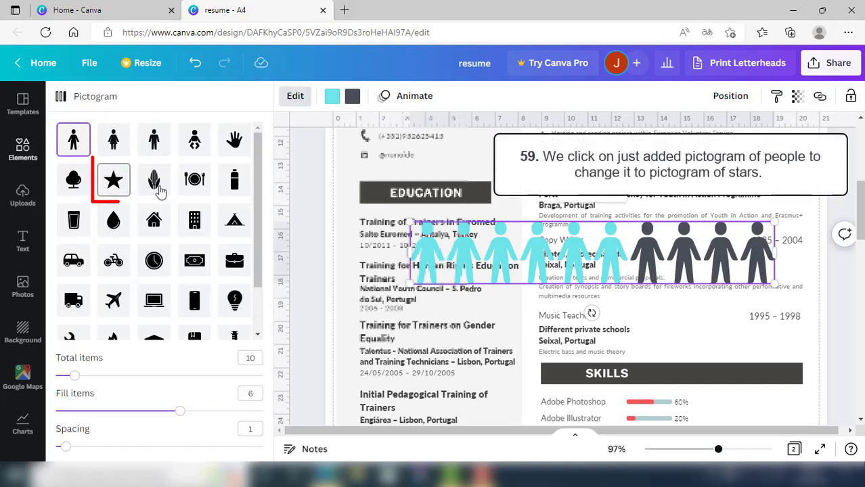
click(112, 181)
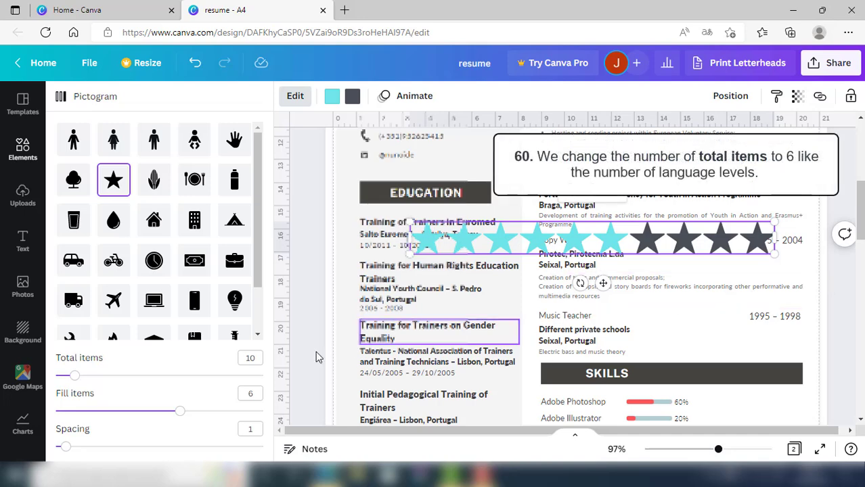
double_click(250, 358)
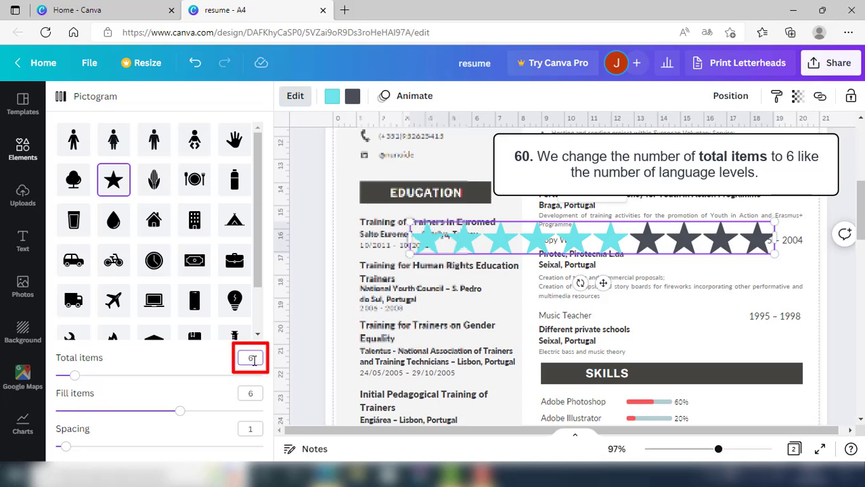
text(6)
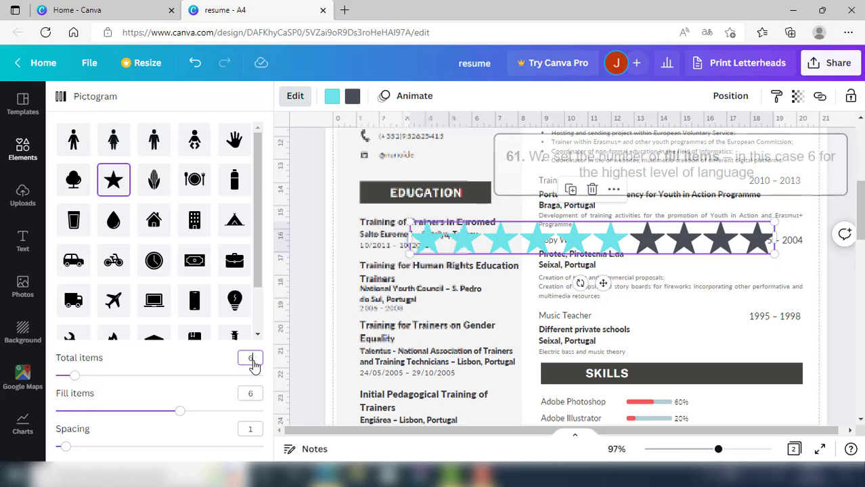
key(Return)
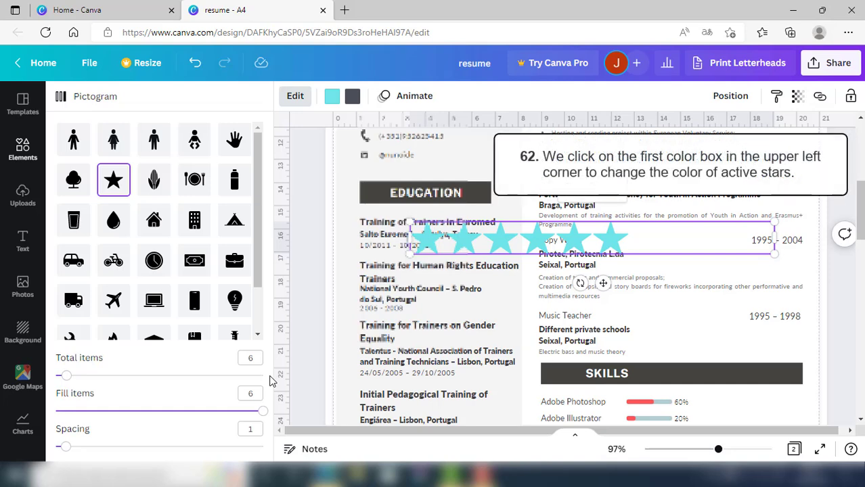
click(330, 100)
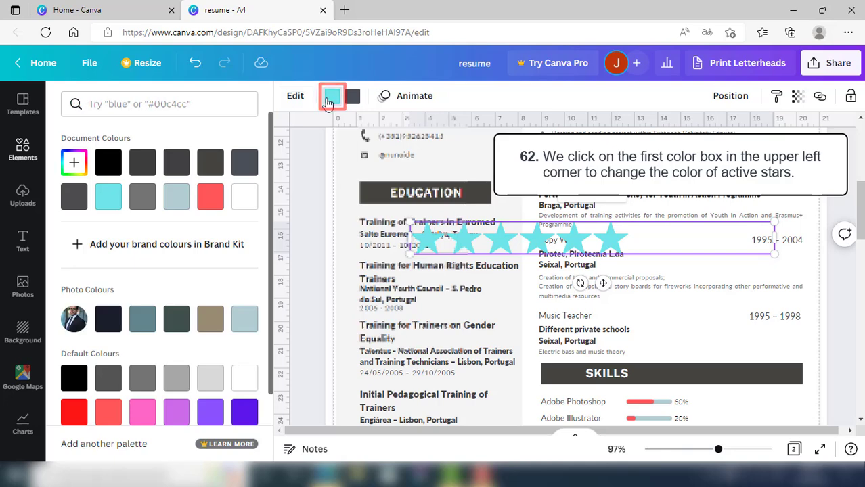
click(245, 421)
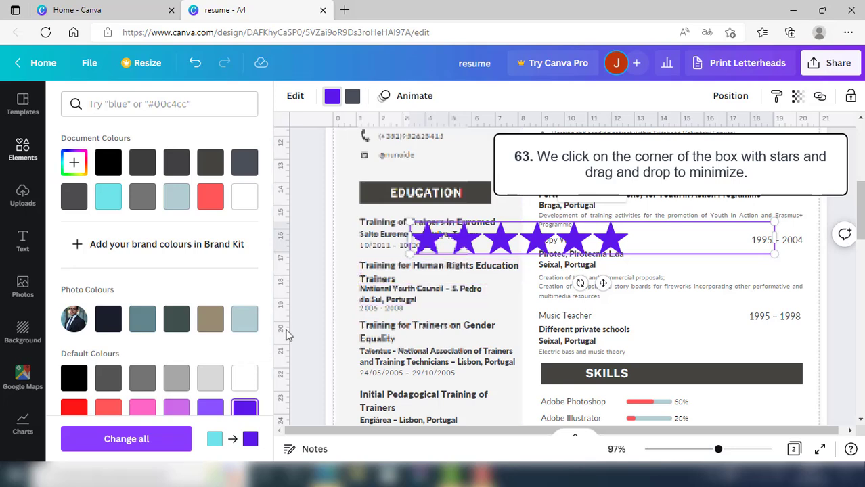
Shrink the star chart to a small row and place it beside Portuguese under Language Skills
drag(408, 219, 645, 262)
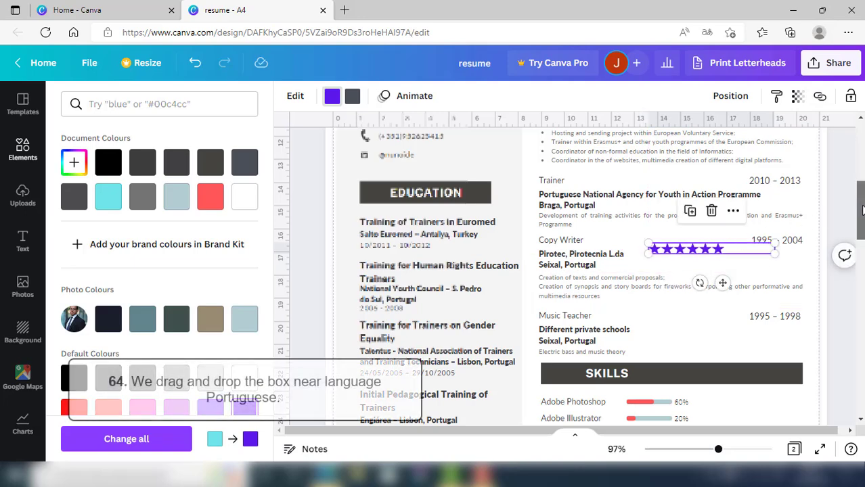
scroll(859, 209, down, 3)
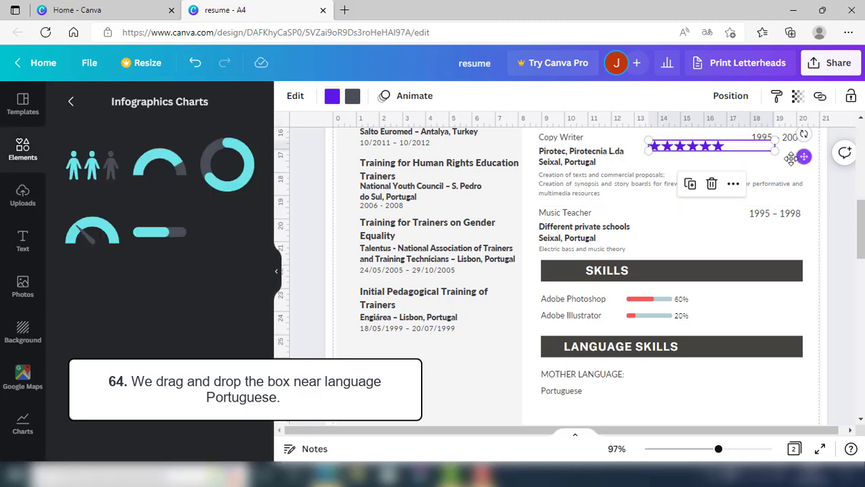
drag(745, 148, 729, 390)
click(276, 272)
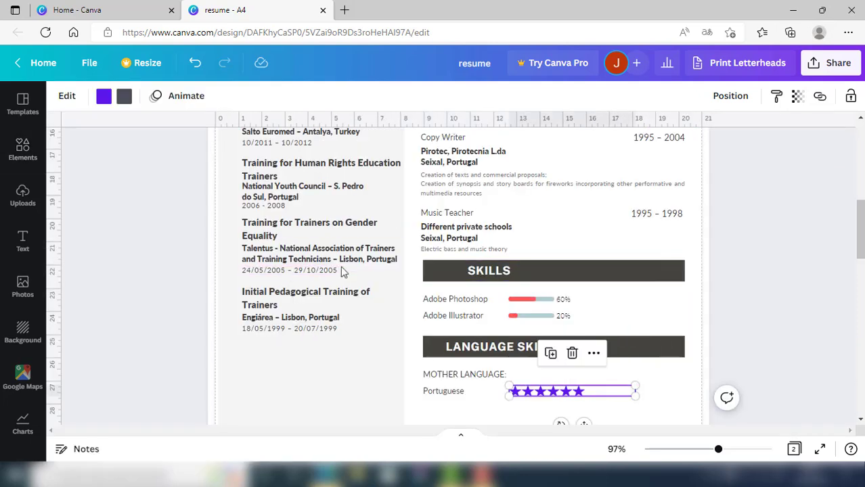
drag(860, 222, 860, 249)
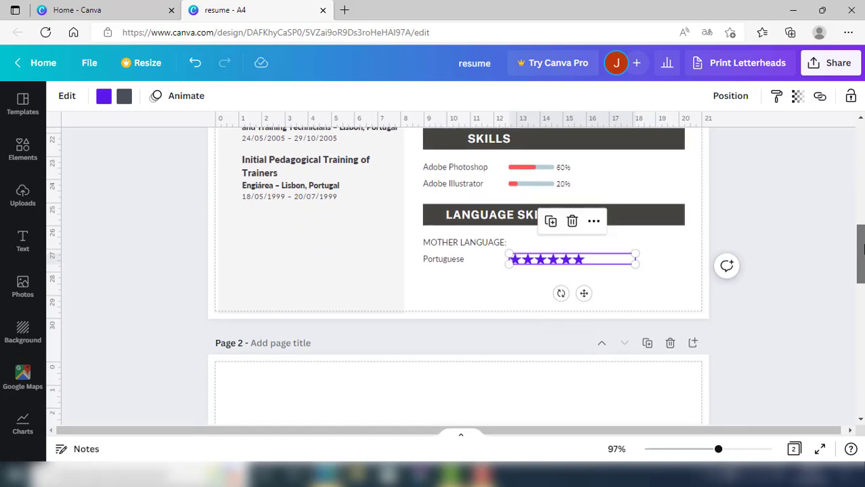
click(767, 257)
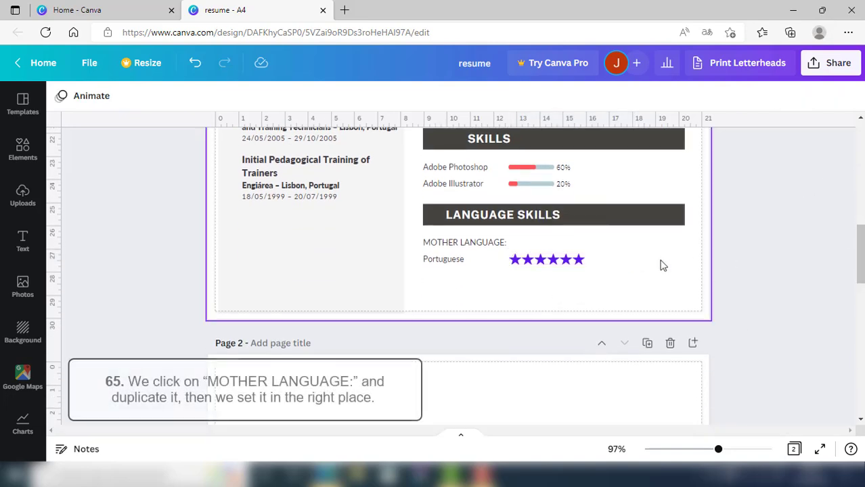
Duplicate the MOTHER LANGUAGE: label below Portuguese and change it to 'OTHER LANGUAGE:'
click(480, 247)
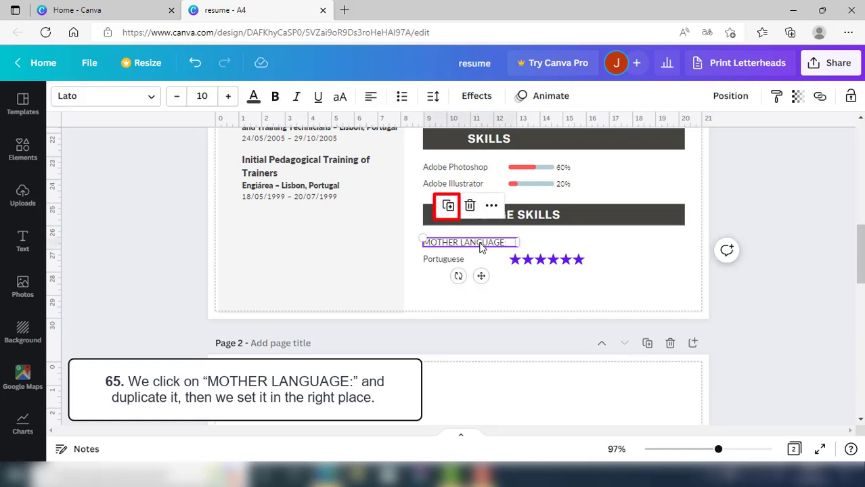
click(448, 207)
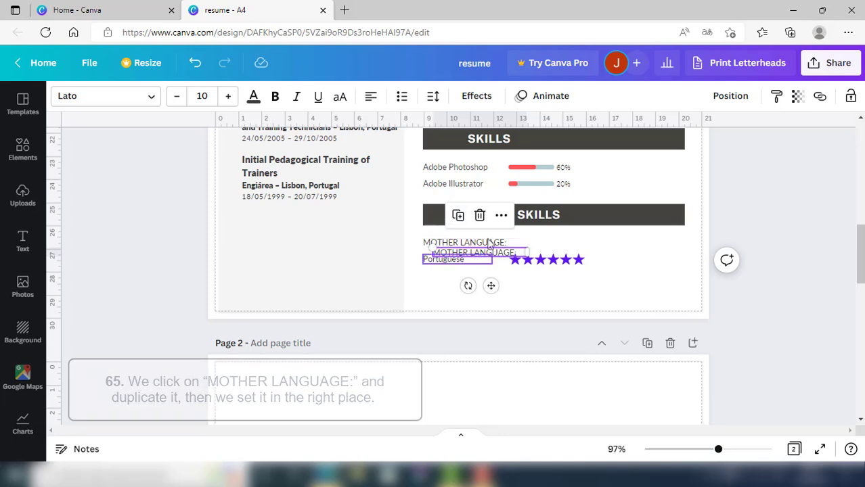
drag(501, 254, 493, 272)
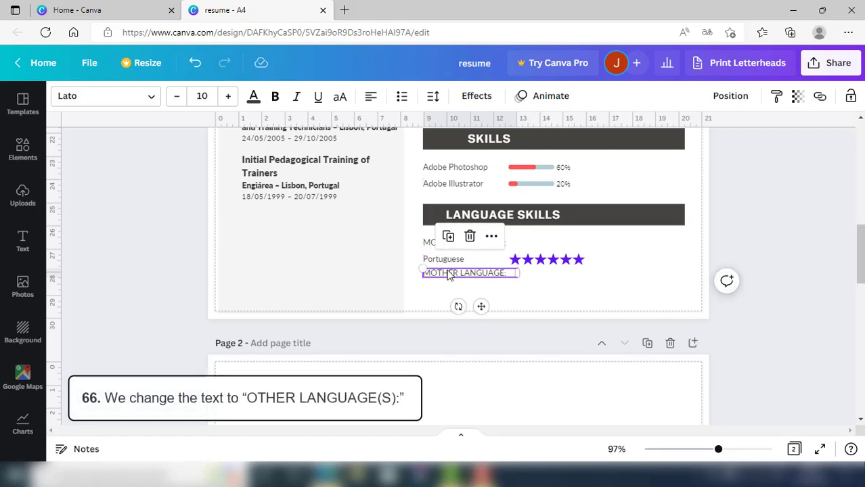
double_click(447, 273)
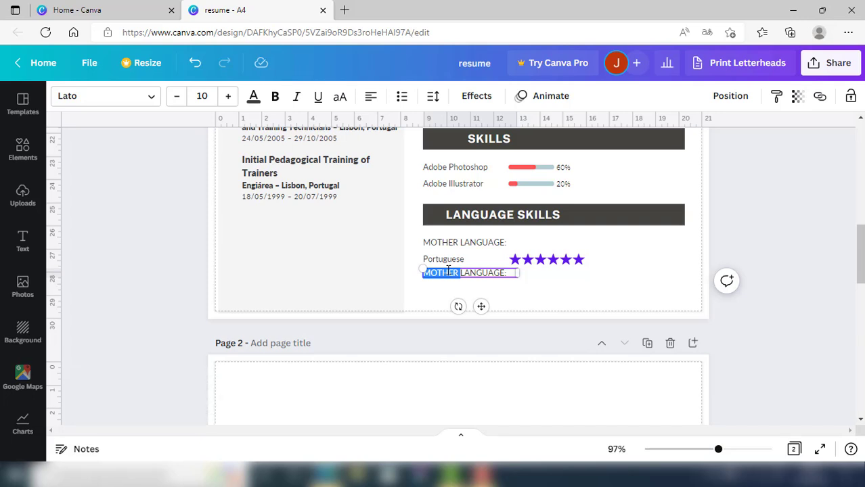
text(OTHER)
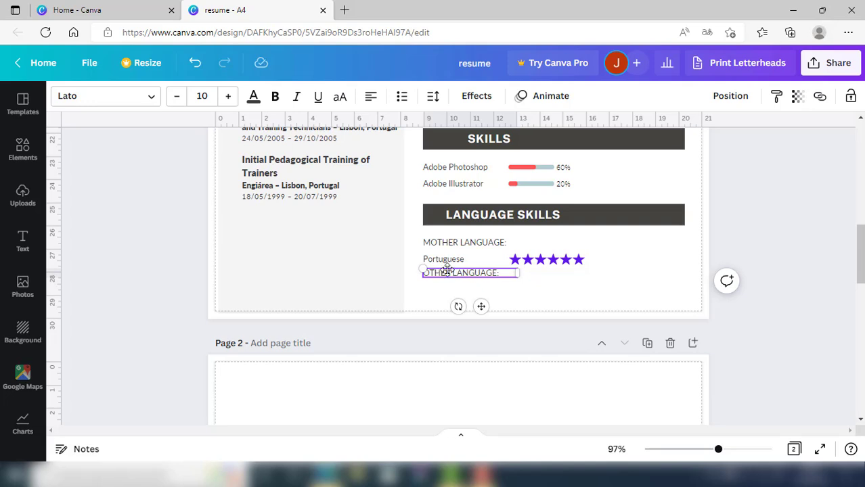
click(551, 298)
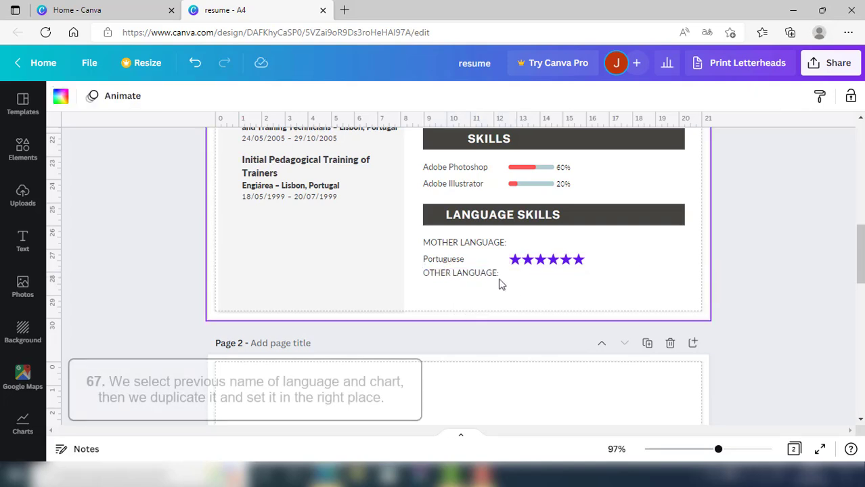
Duplicate the Portuguese row with its stars below OTHER LANGUAGE: and relabel the copy English
drag(412, 257, 559, 271)
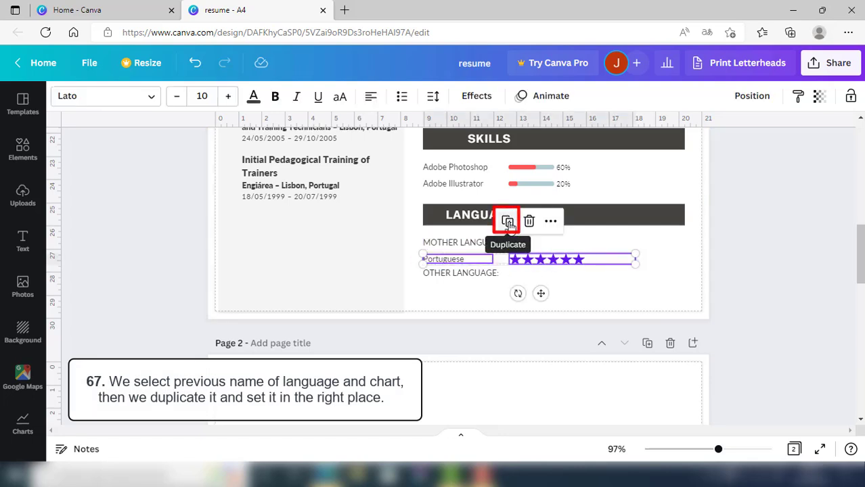
click(508, 222)
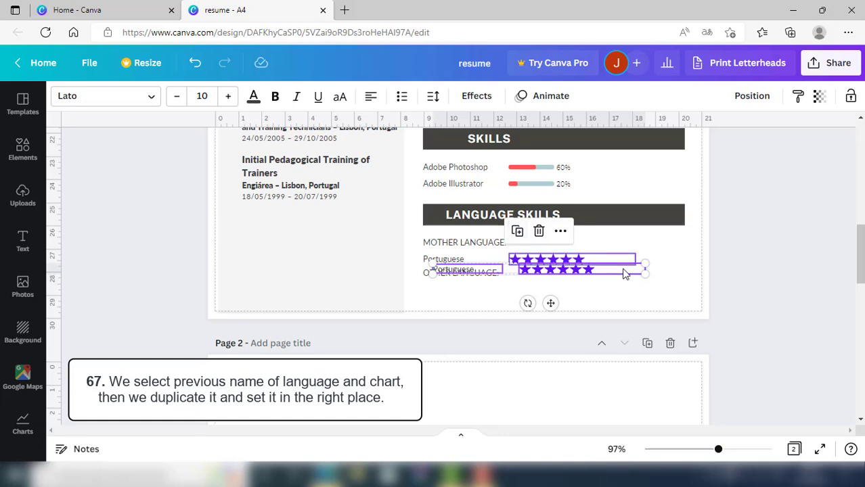
drag(624, 276, 612, 284)
click(660, 292)
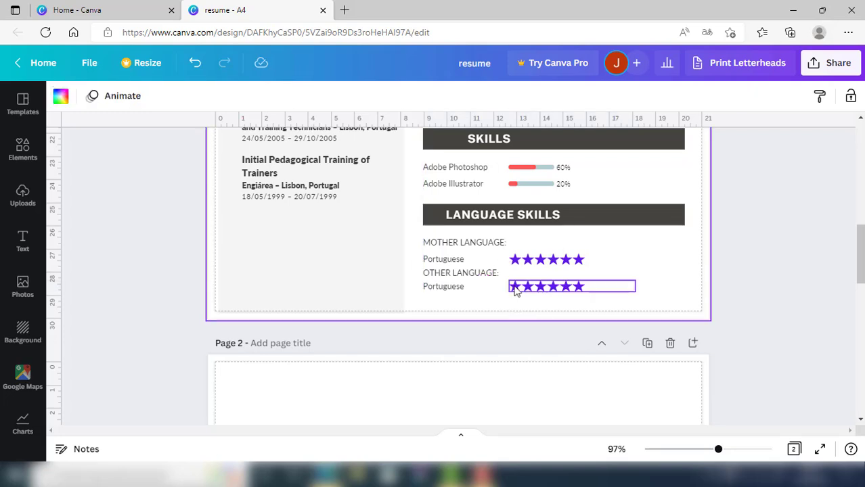
click(446, 288)
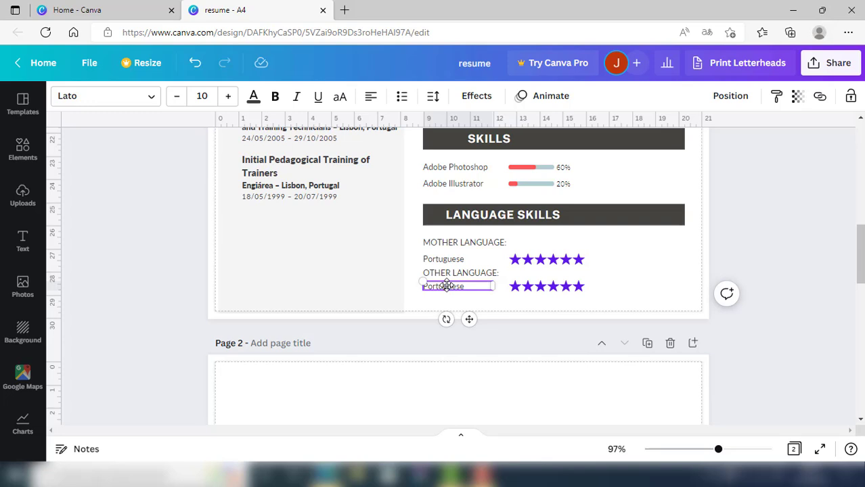
double_click(446, 285)
key(BackSpace)
click(511, 305)
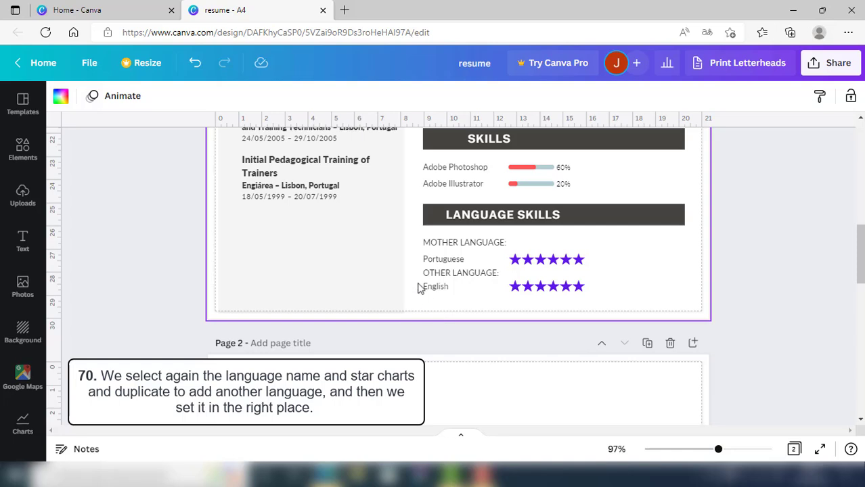
Duplicate the English row with its stars and line the copy up underneath
drag(416, 280, 562, 294)
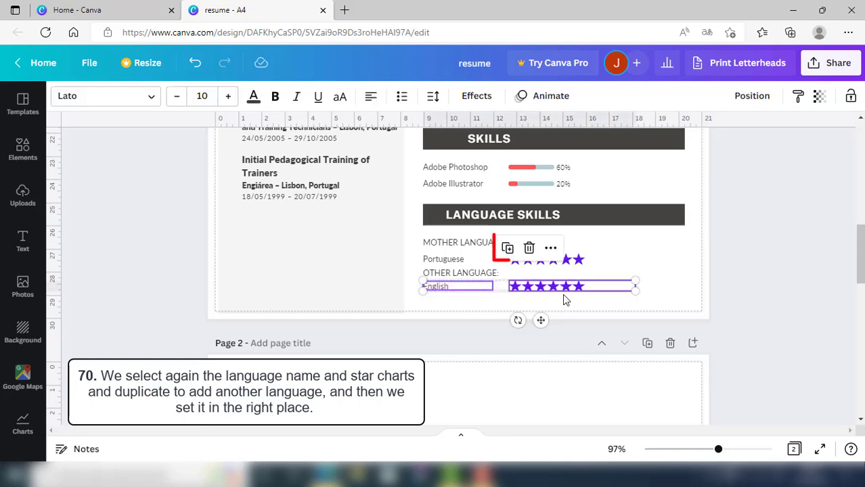
click(507, 248)
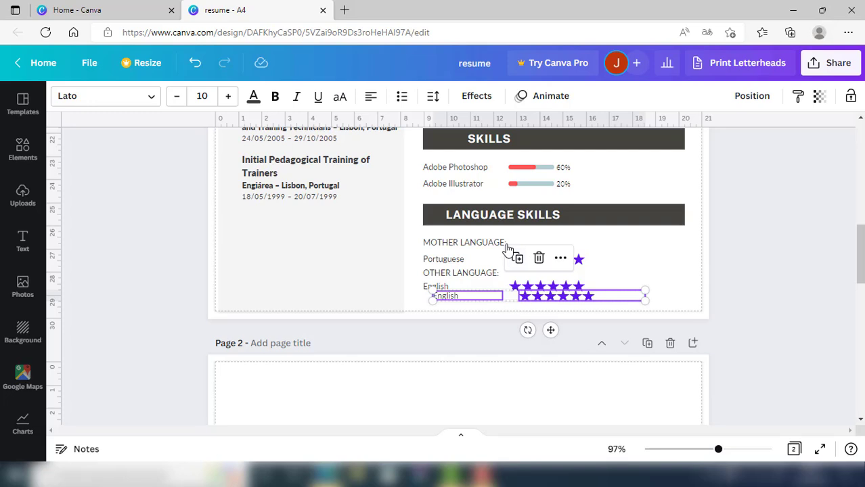
drag(614, 299, 604, 303)
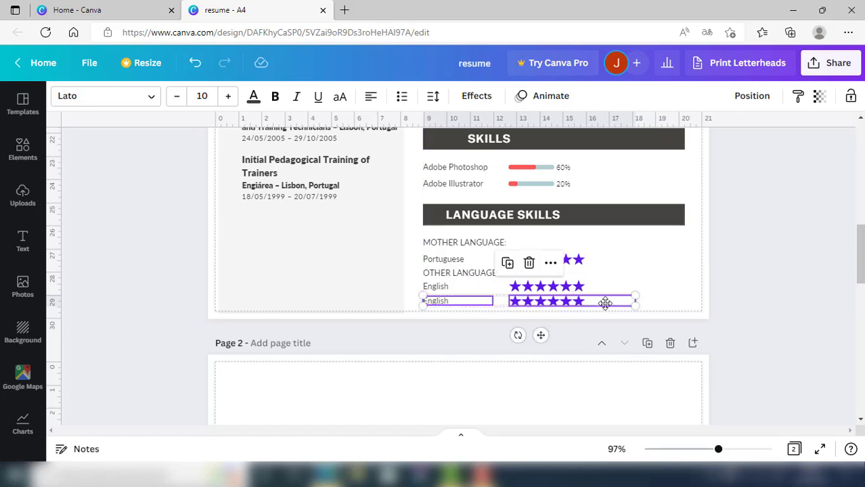
click(669, 304)
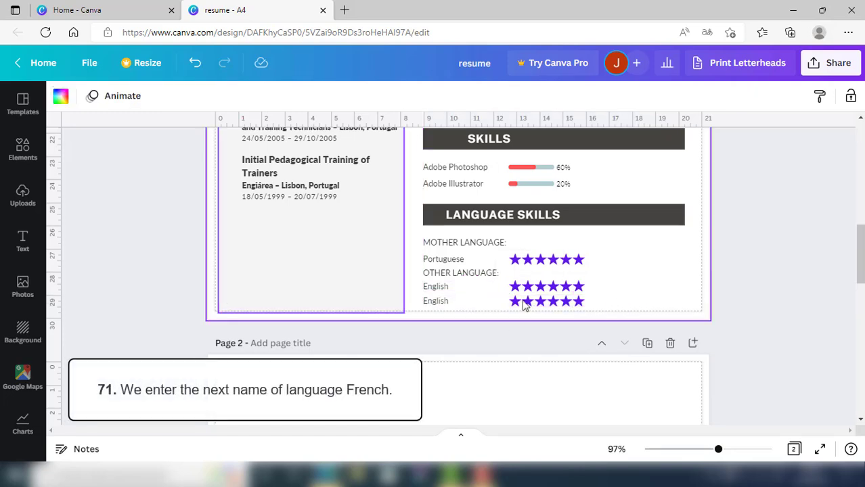
Rename the copied language label to 'French'
click(438, 303)
click(437, 303)
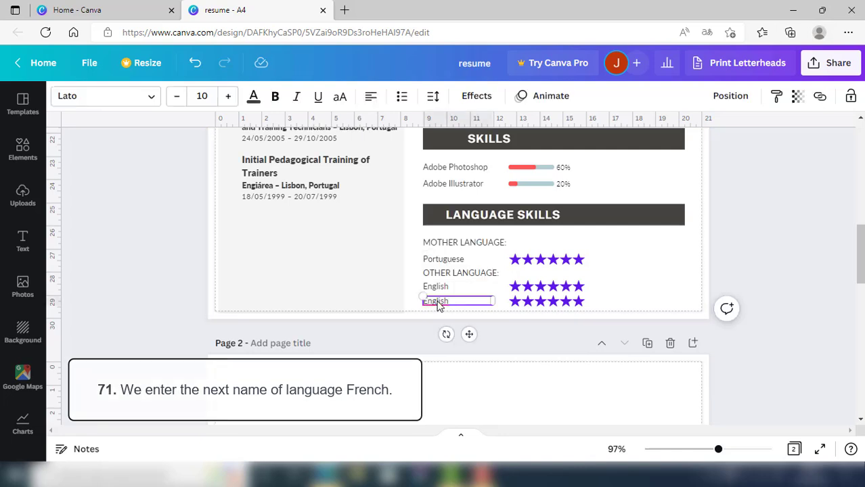
double_click(438, 304)
key(BackSpace)
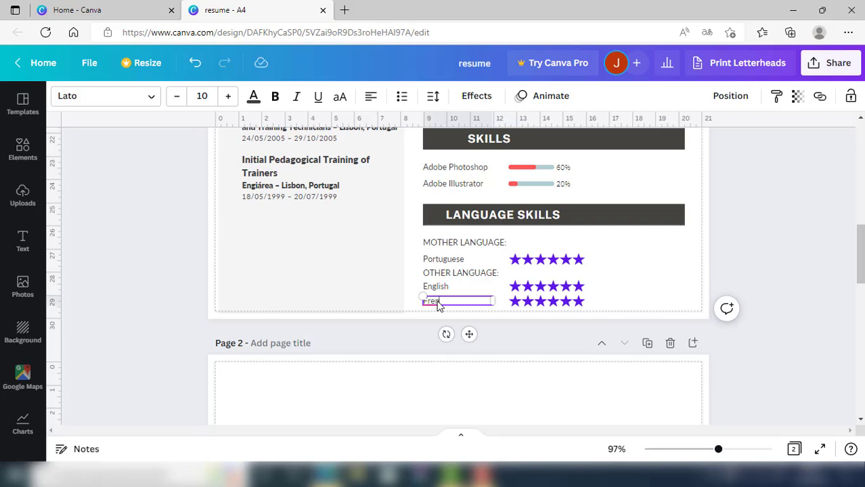
text(French)
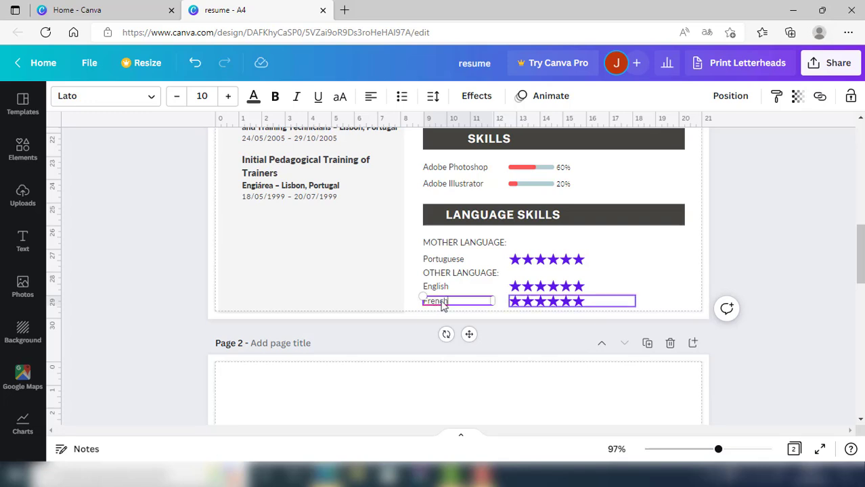
click(643, 300)
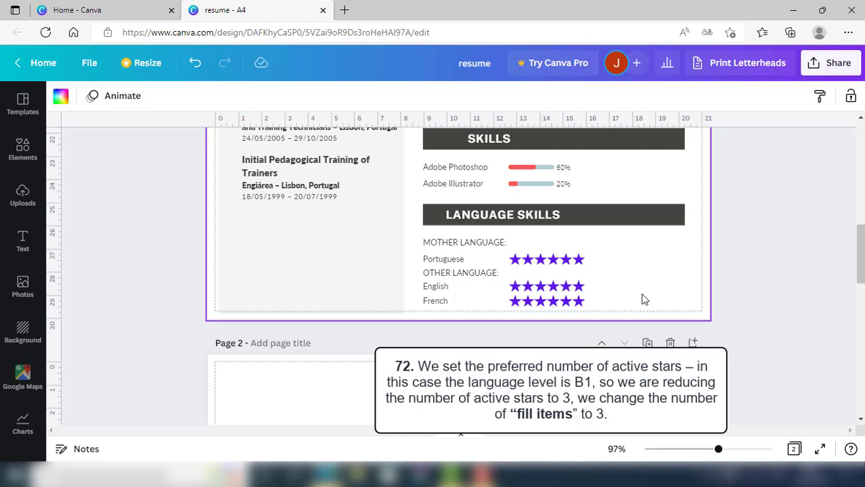
Set the French star rating to 3 filled stars out of 6
click(548, 301)
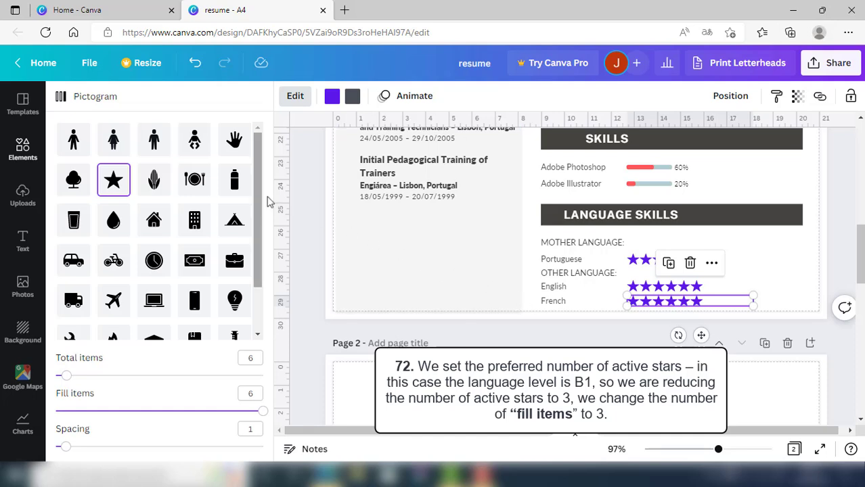
scroll(254, 203, down, 1)
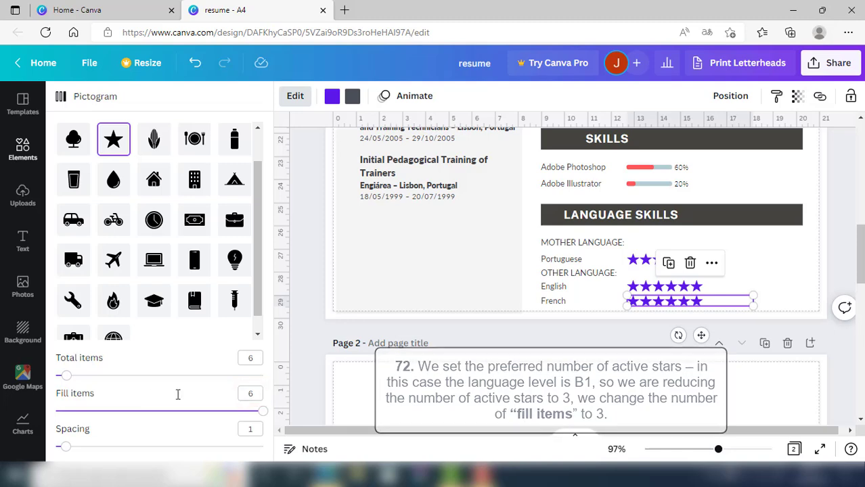
click(257, 393)
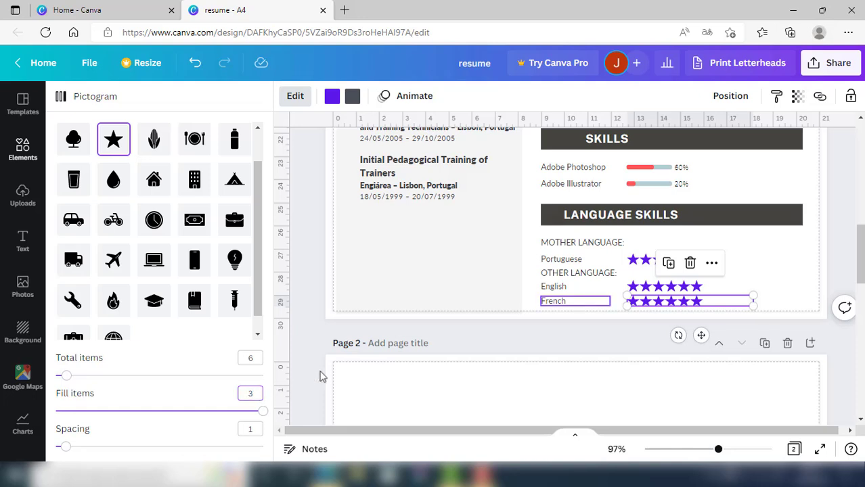
key(Return)
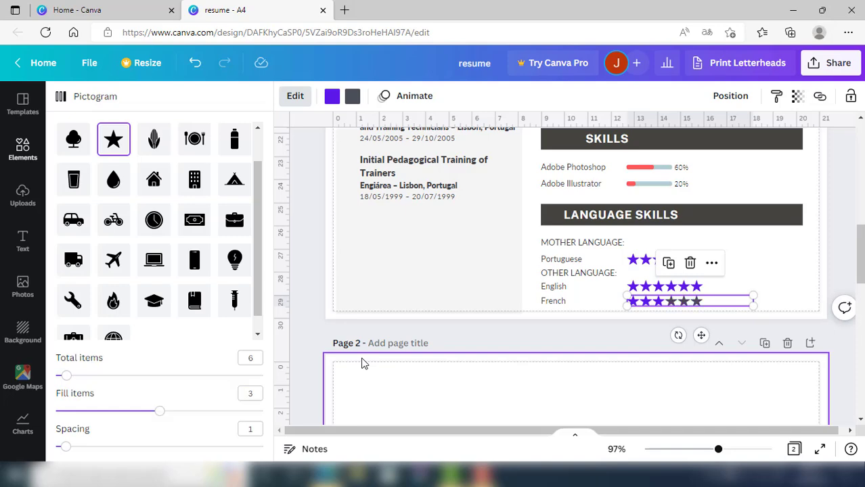
click(778, 287)
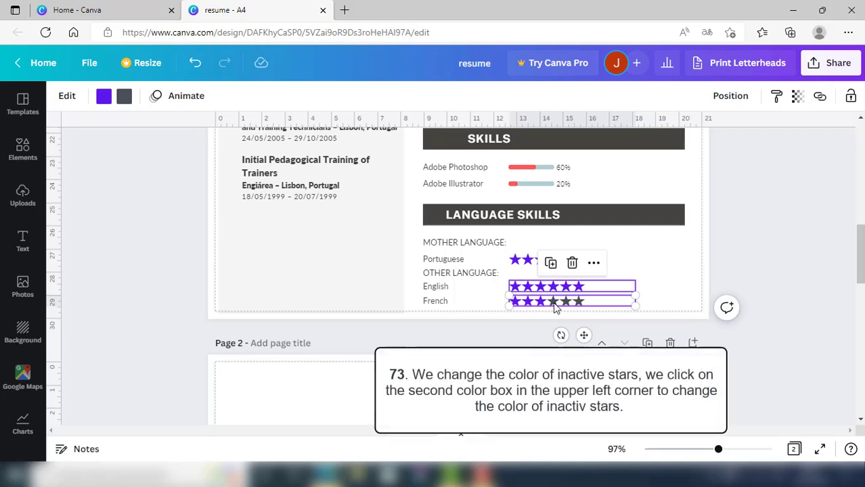
Colour the three unfilled French stars light blue-grey
click(126, 99)
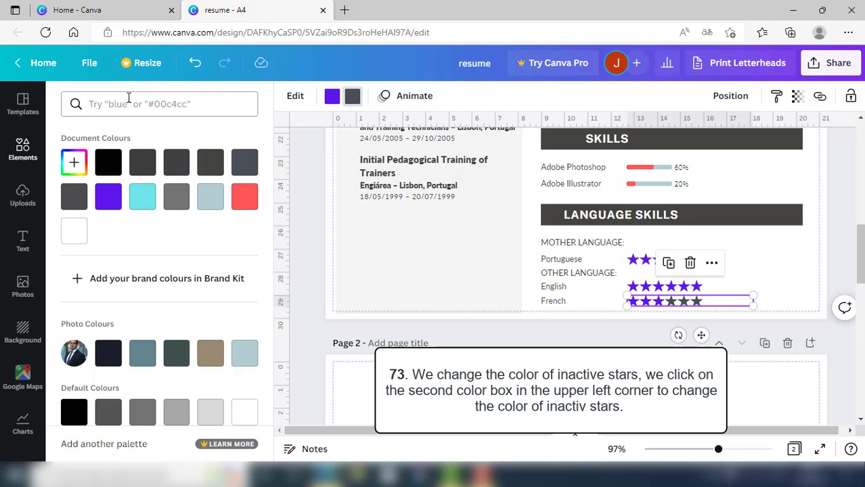
click(250, 360)
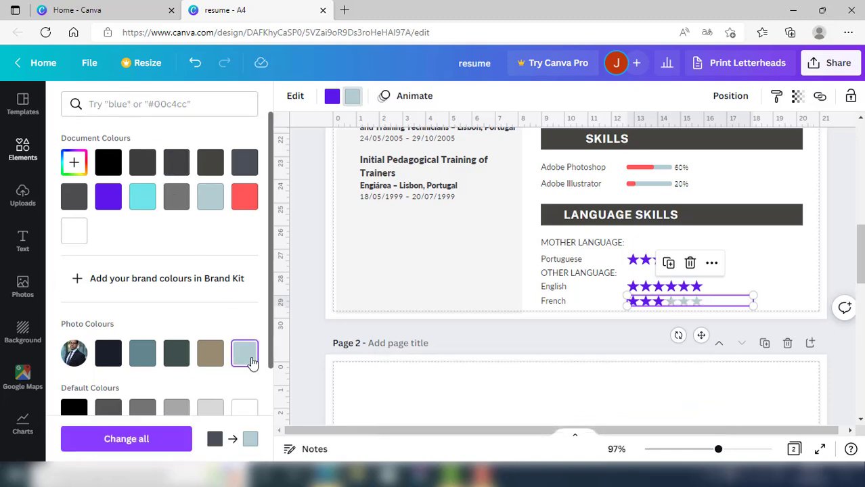
click(793, 303)
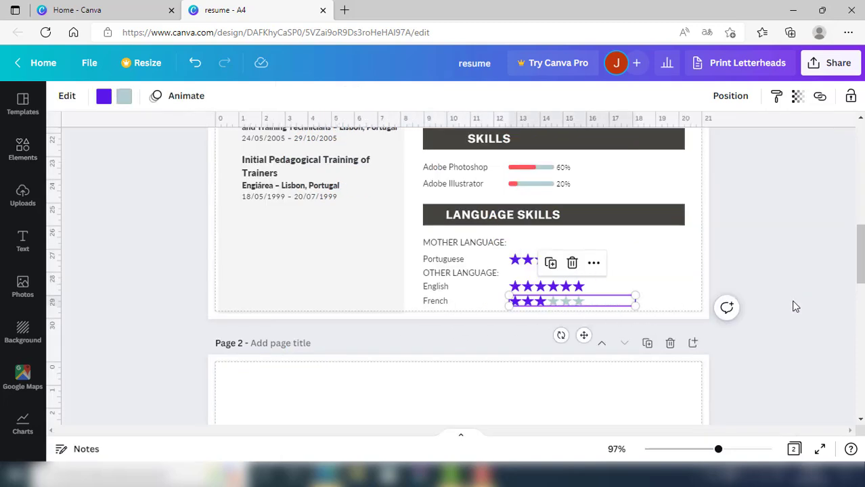
click(676, 306)
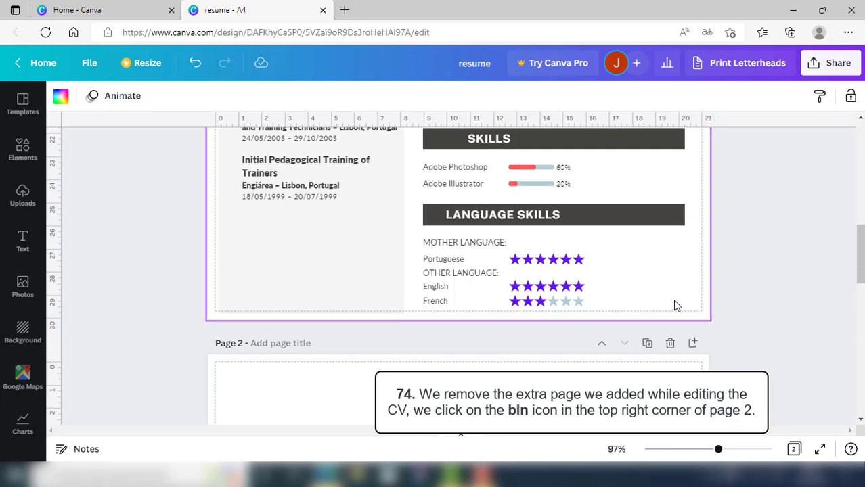
Delete the empty second page of the resume
scroll(861, 252, down, 1)
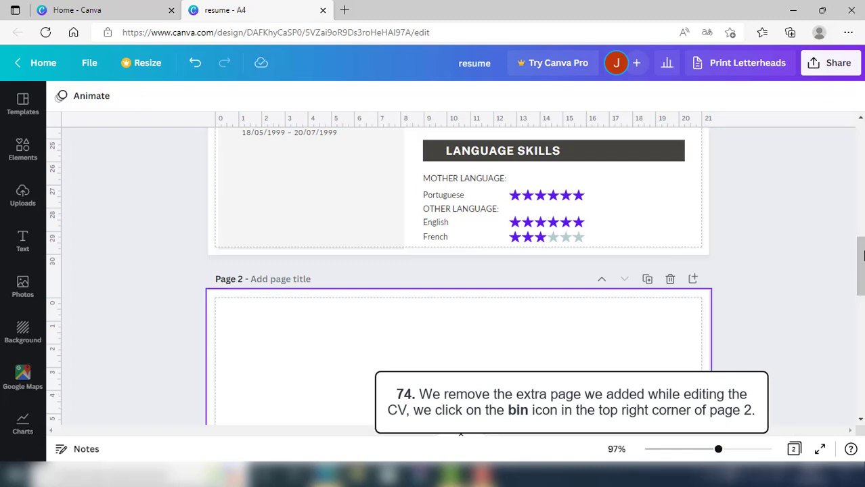
click(670, 280)
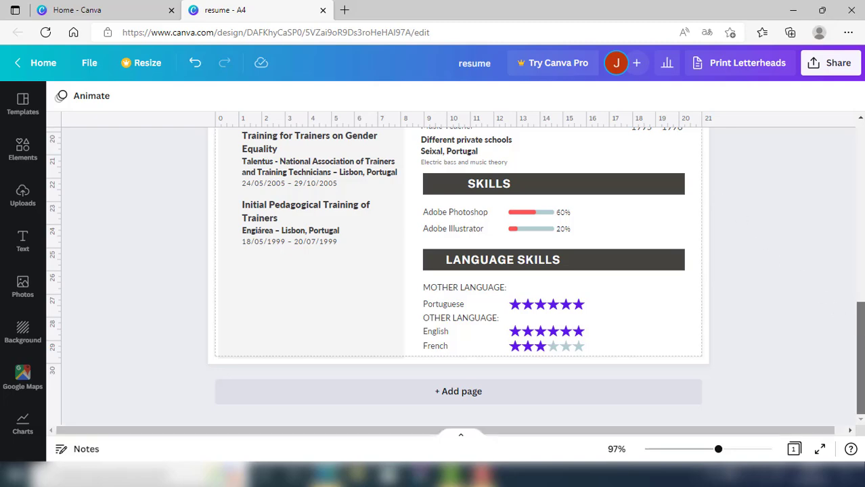
drag(862, 340, 862, 328)
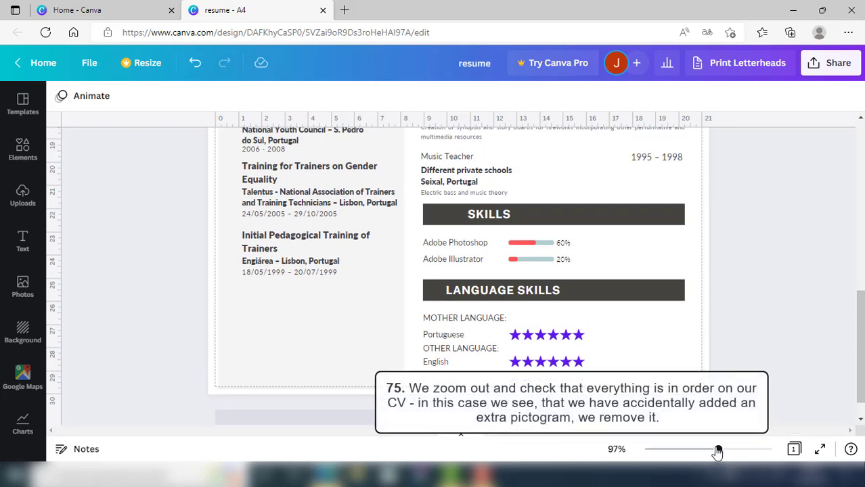
Zoom out and delete the stray ten-star pictogram below the name header
drag(718, 450, 689, 450)
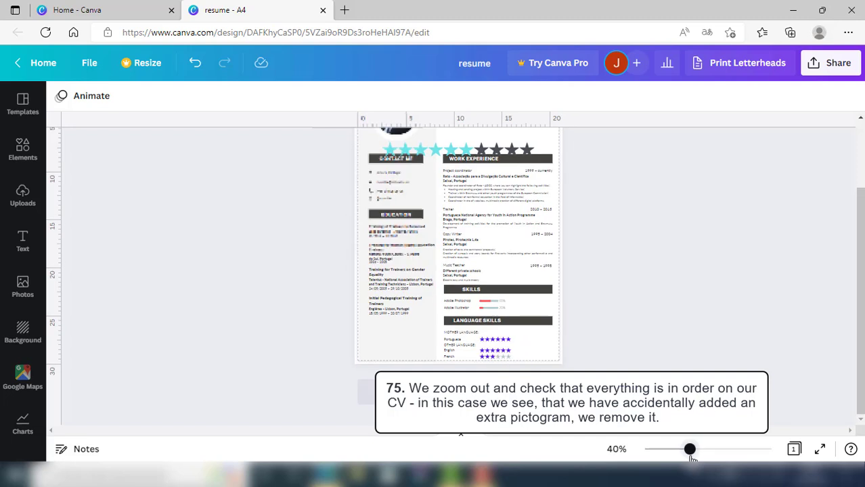
drag(861, 340, 860, 321)
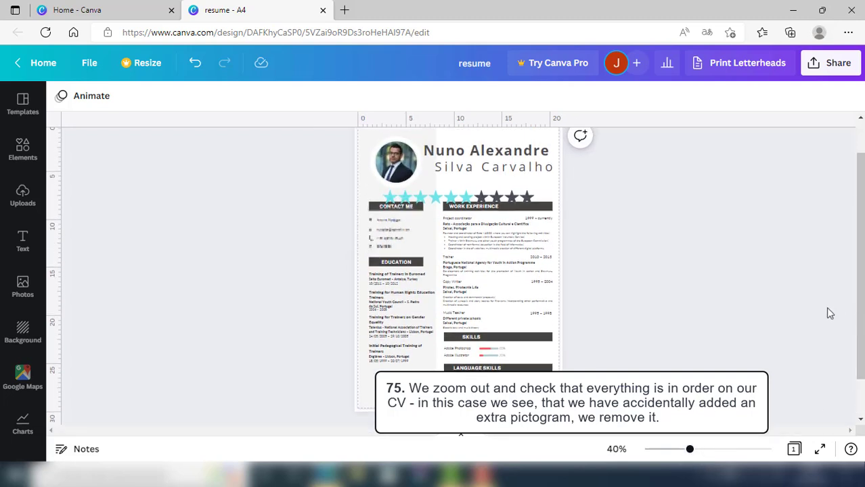
click(451, 198)
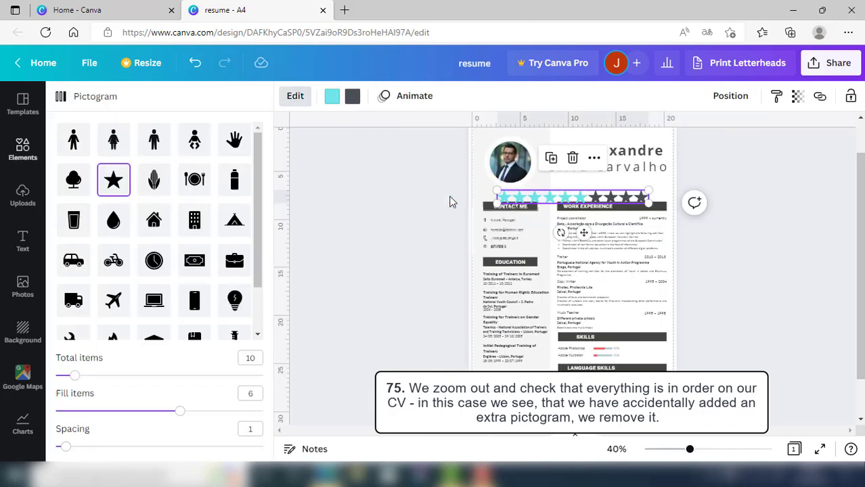
key(Delete)
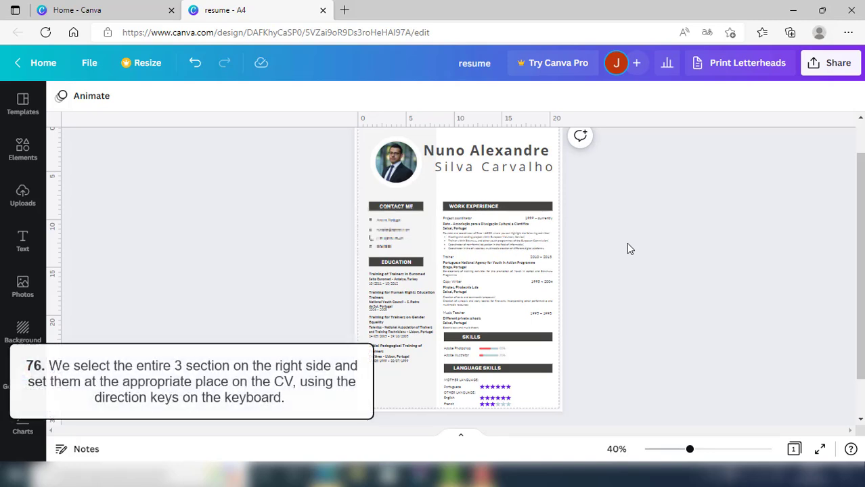
Nudge the Work Experience, Skills and Language Skills sections up three arrow-key steps
drag(451, 190, 551, 410)
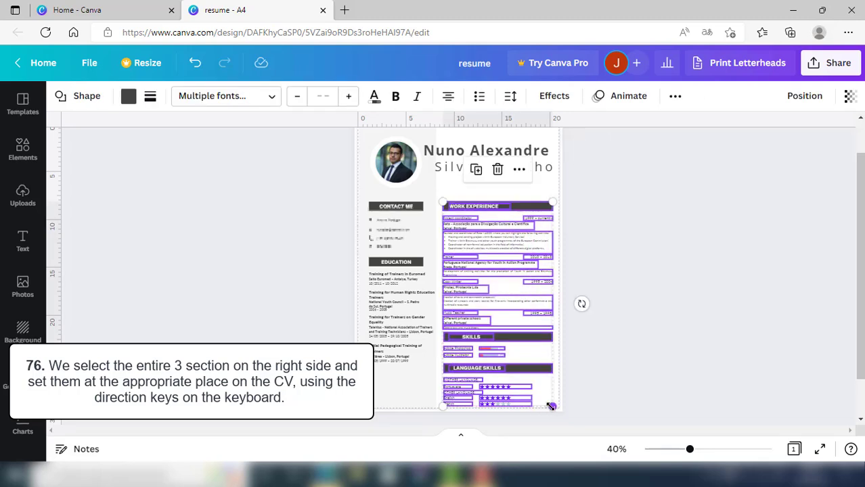
key(Up)
key(Up)
key(Up)
key(Up)
key(Up)
key(Up)
key(Up)
key(Up)
key(Up)
key(Up)
key(Up)
key(Up)
key(Up)
key(Up)
key(Up)
key(Up)
key(Up)
key(Up)
key(Up)
key(Up)
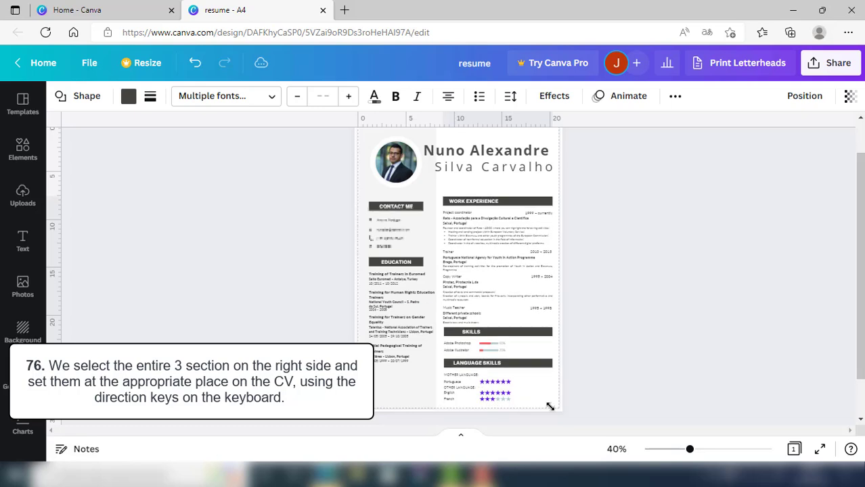
key(Up)
key(Up)
key(Up)
key(Up)
key(Up)
key(Up)
key(Up)
key(Up)
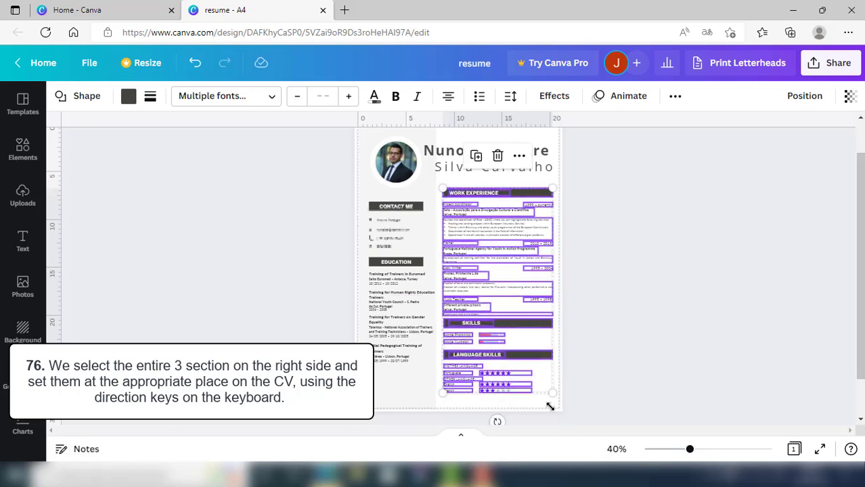
key(Up)
key(Up)
key(Up)
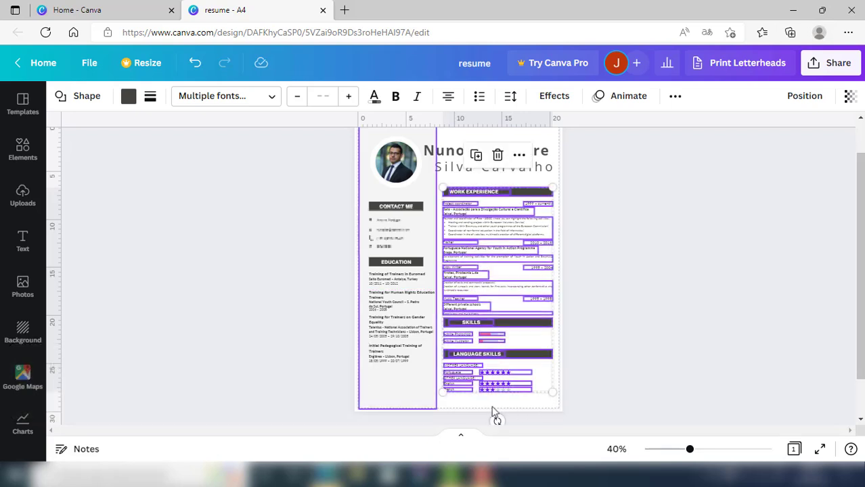
click(464, 408)
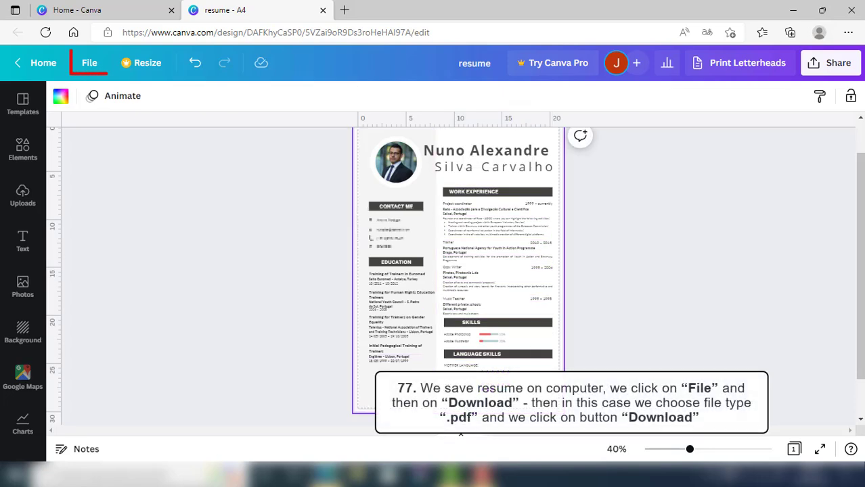
Download the one-page resume from the File menu with PDF Standard as the file type
click(90, 63)
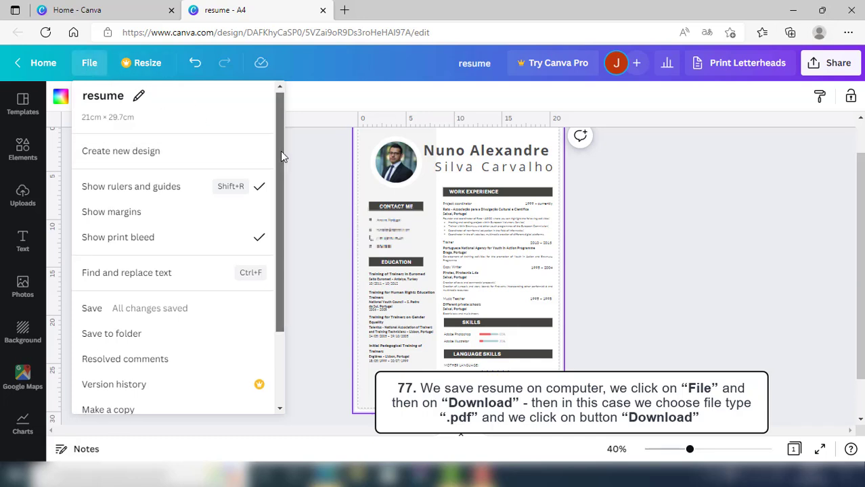
drag(280, 151, 278, 192)
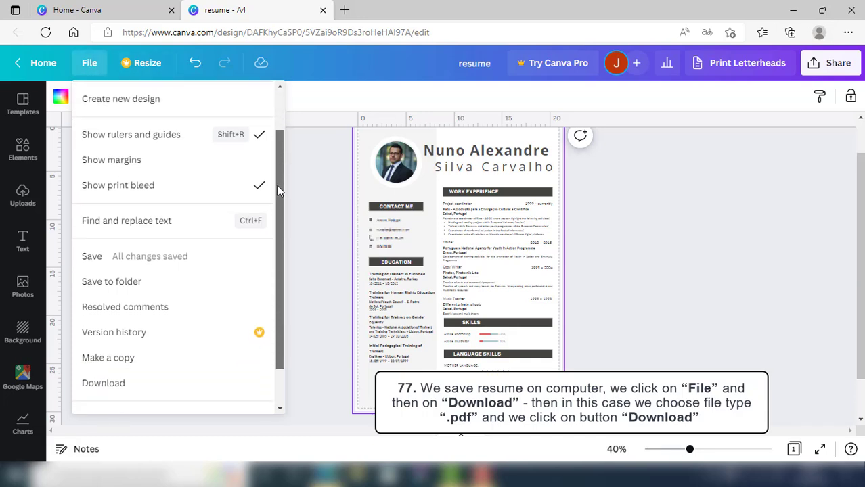
click(128, 370)
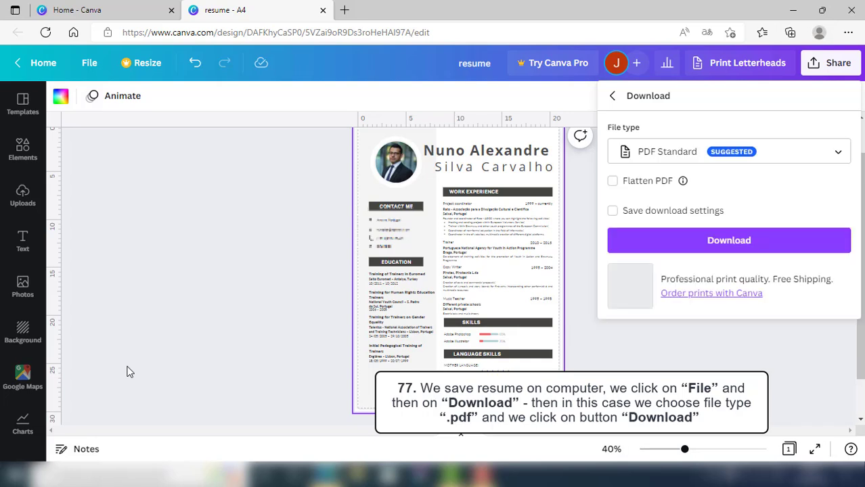
click(832, 157)
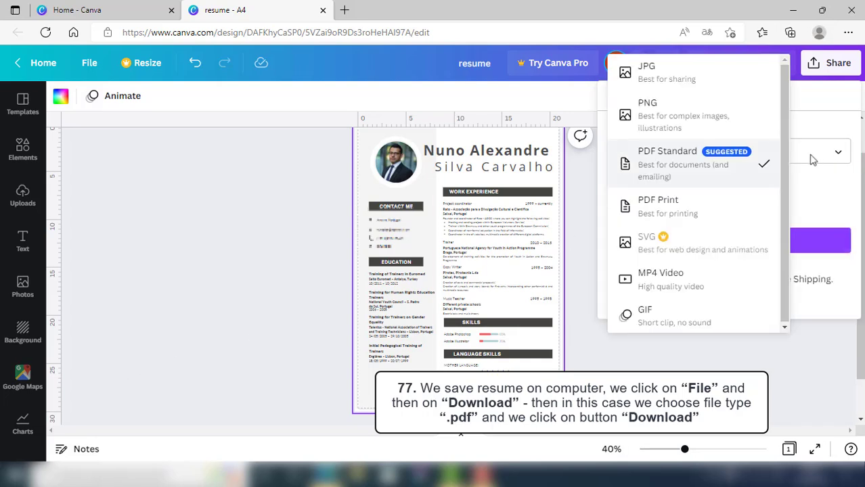
click(710, 169)
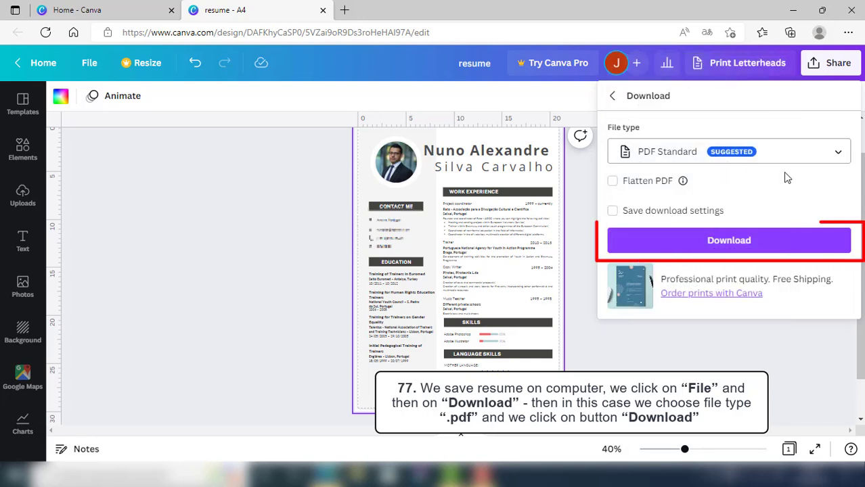
click(749, 242)
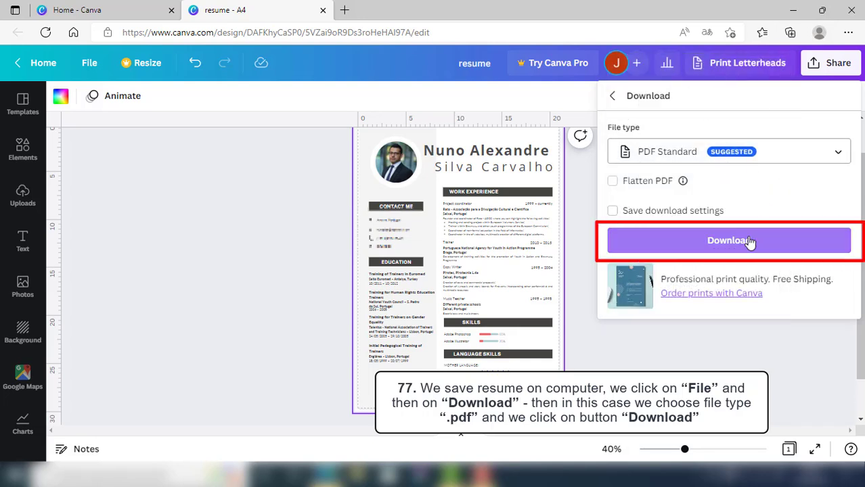